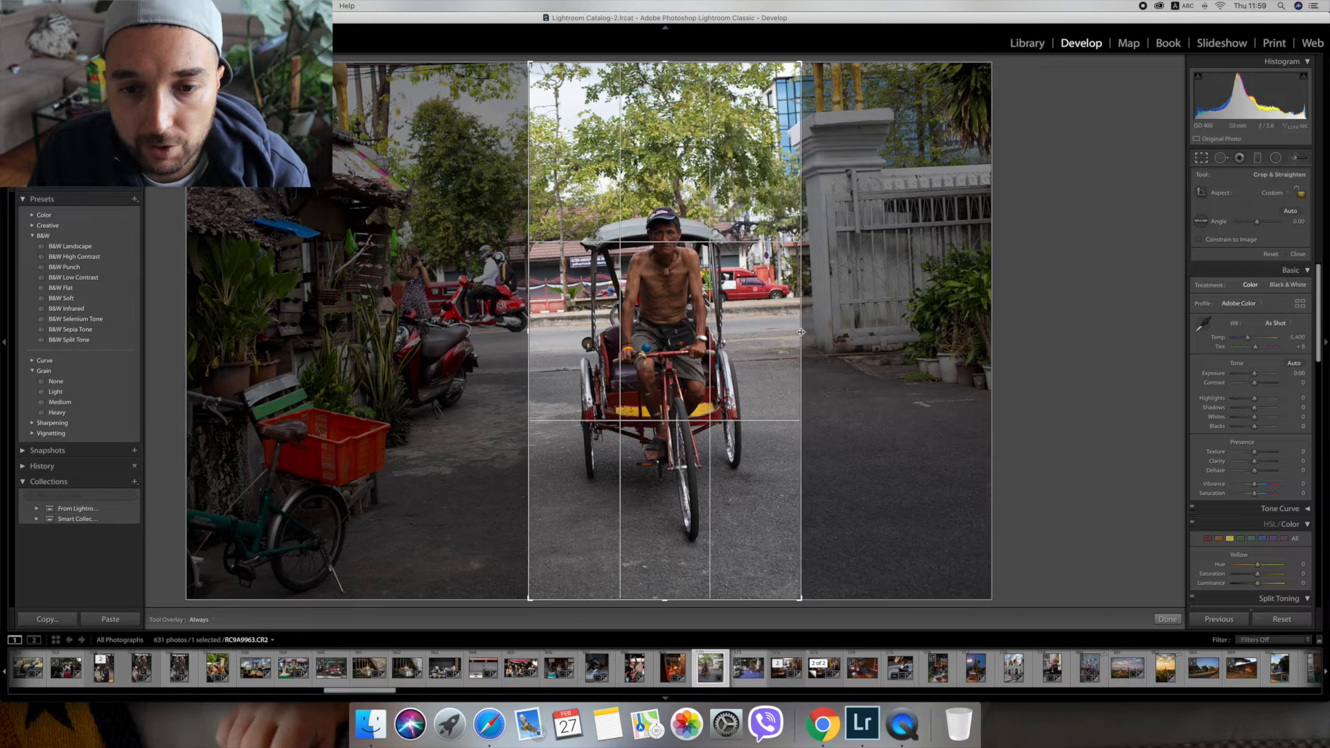
Crop the top of the rickshaw photo slightly lower, rotate it clockwise about 3.5 degrees, and apply the crop.
{"action": "left_click_drag", "start_coordinate": [665, 63], "coordinate": [664, 97]}
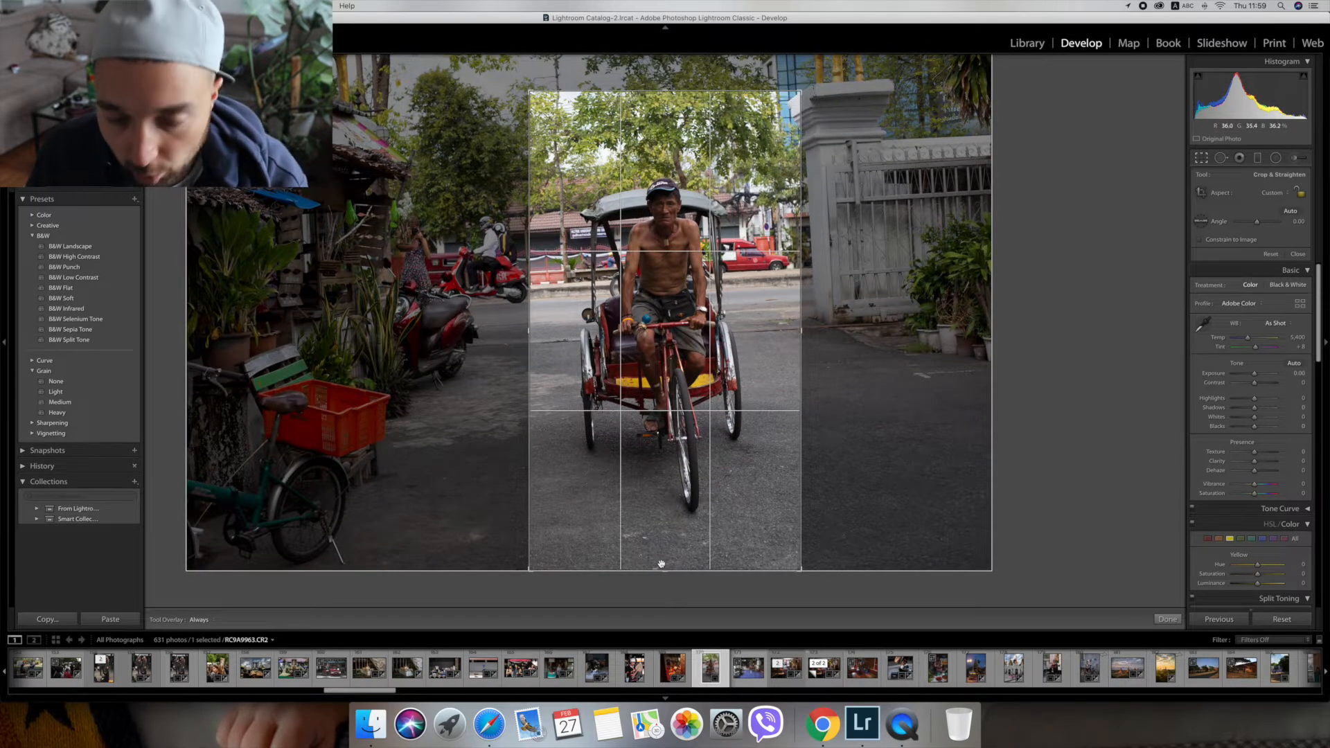
{"action": "key", "text": "Return"}
{"action": "left_click", "coordinate": [1211, 159]}
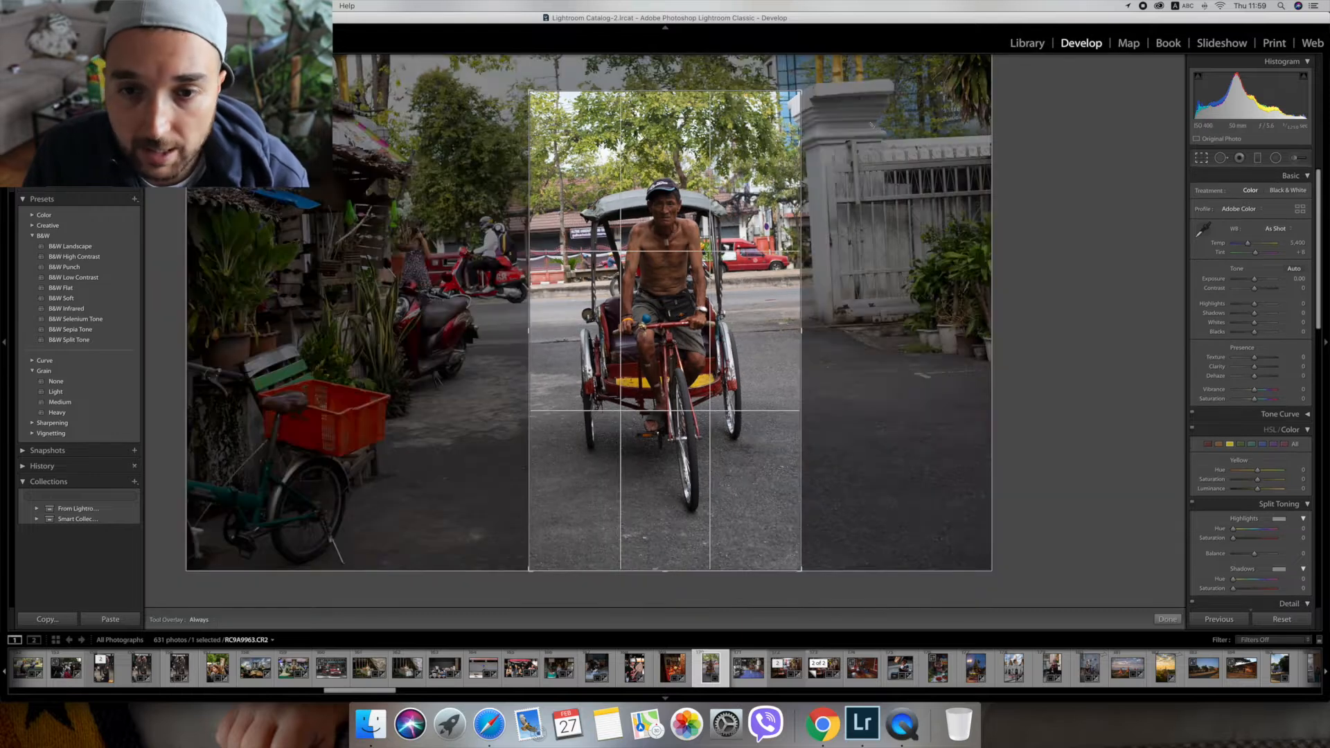
{"action": "left_click_drag", "start_coordinate": [842, 87], "coordinate": [834, 105]}
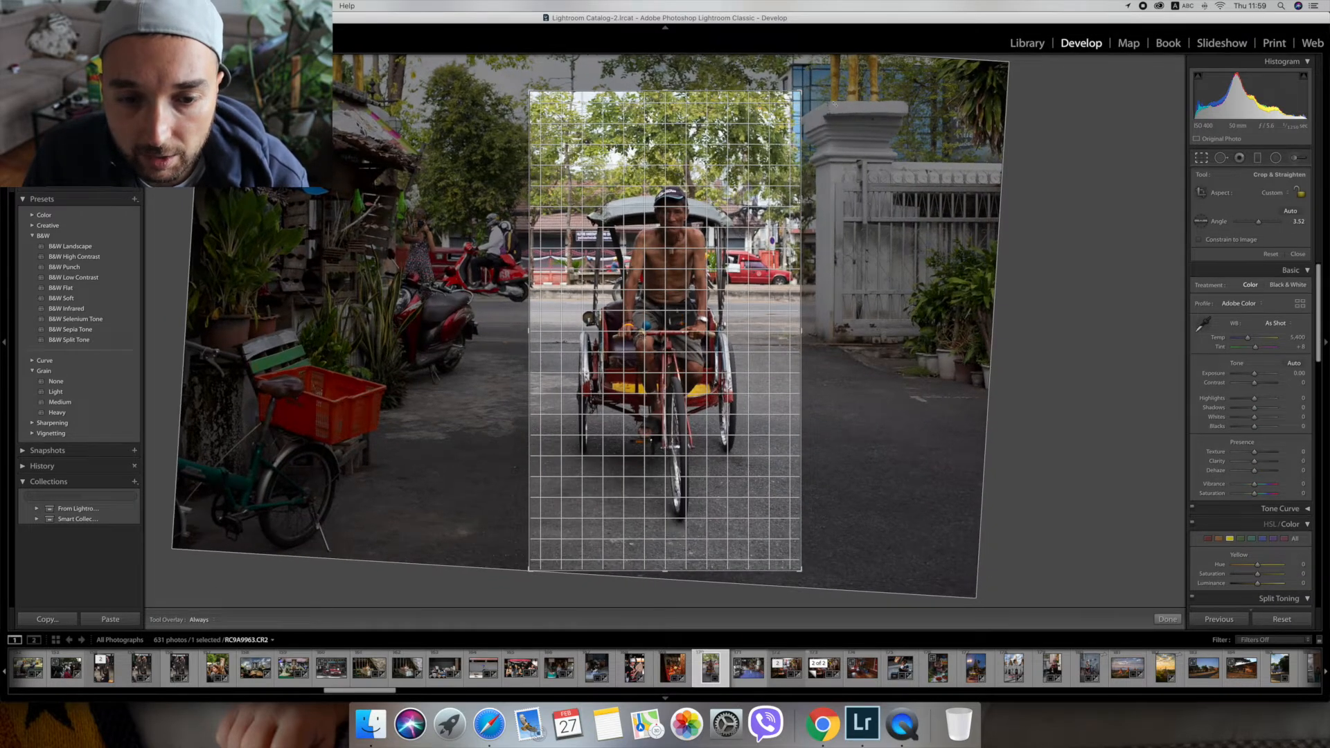
{"action": "key", "text": "Return"}
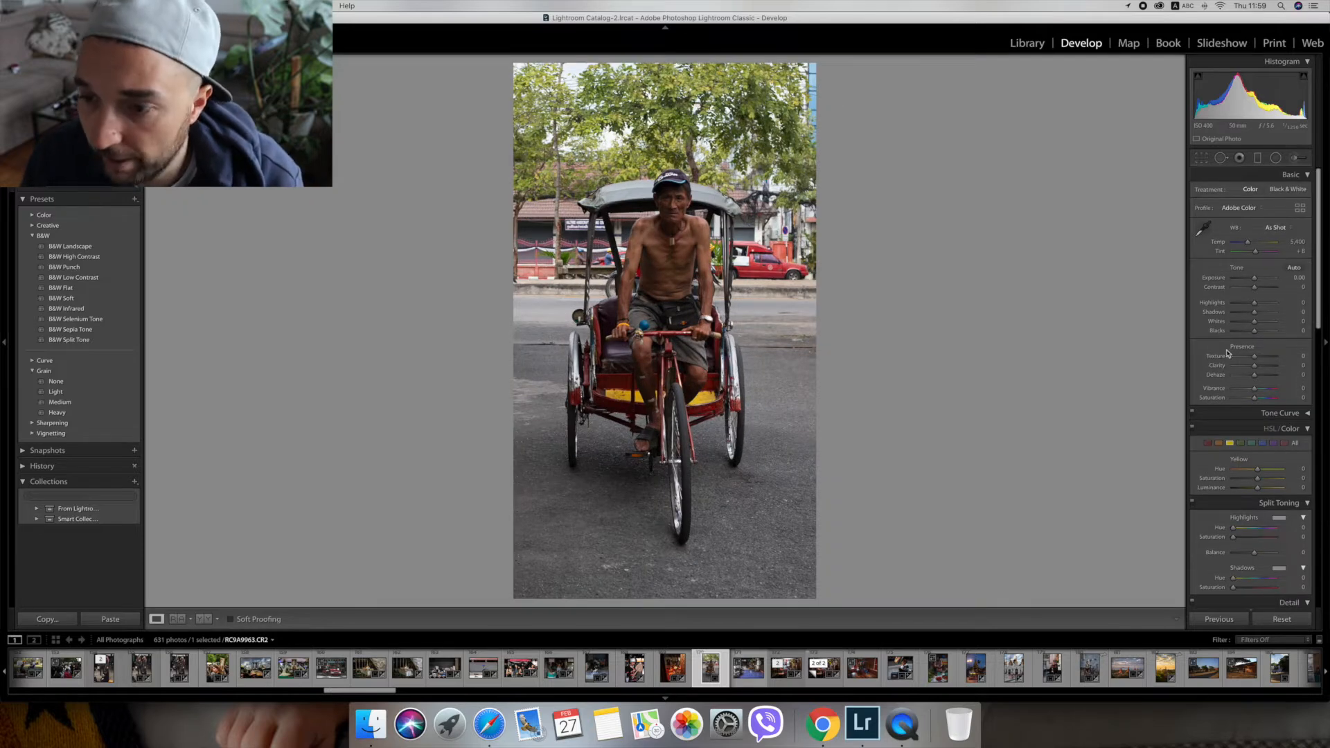
Try the Vertical Upright correction on the photo, and set Upright to Auto.
{"action": "scroll", "coordinate": [1273, 511], "scroll_direction": "down", "scroll_amount": 15}
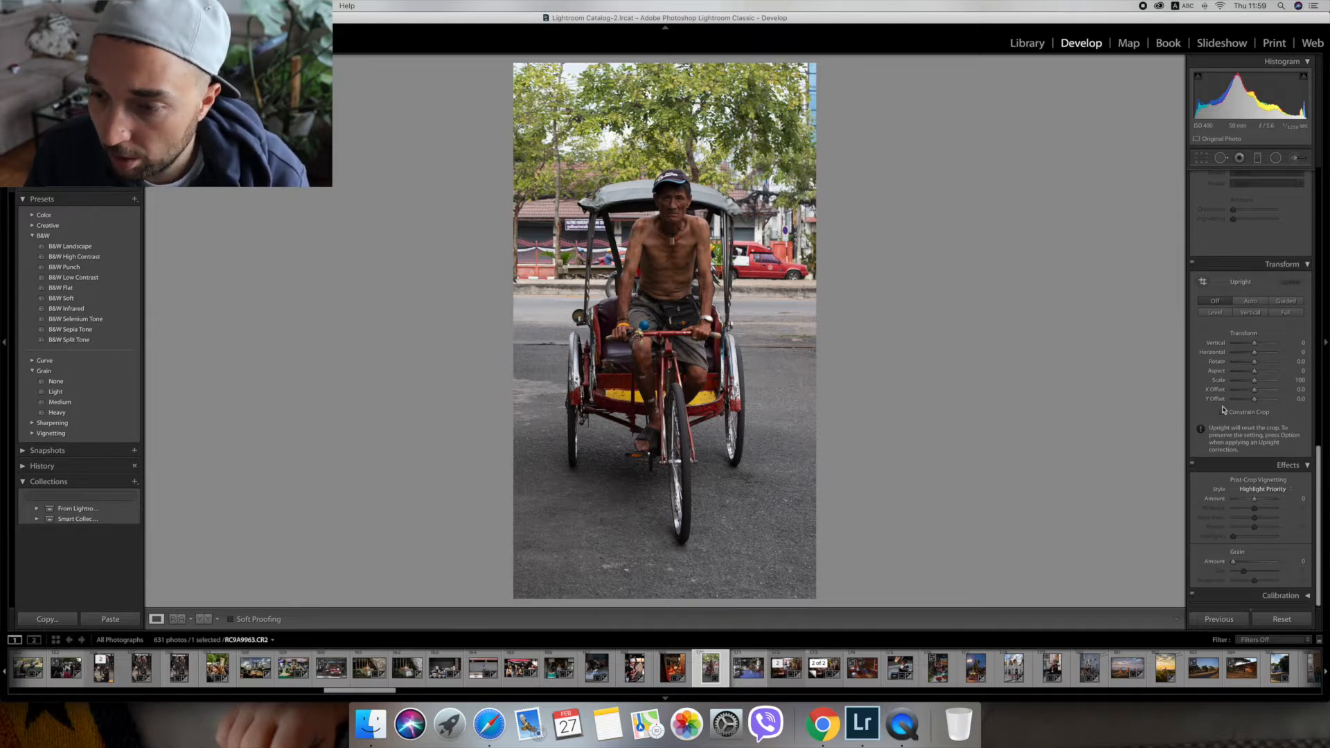
{"action": "left_click", "coordinate": [1251, 313]}
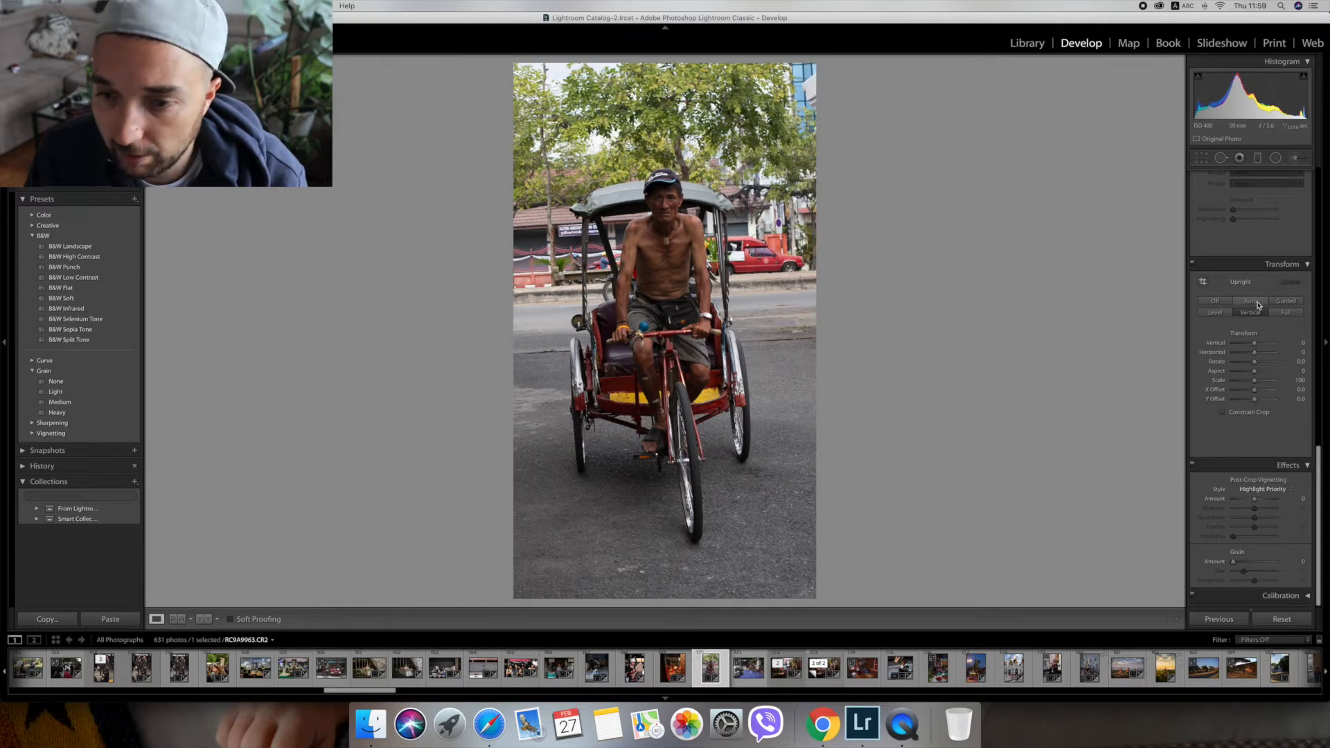
{"action": "left_click", "coordinate": [1257, 302]}
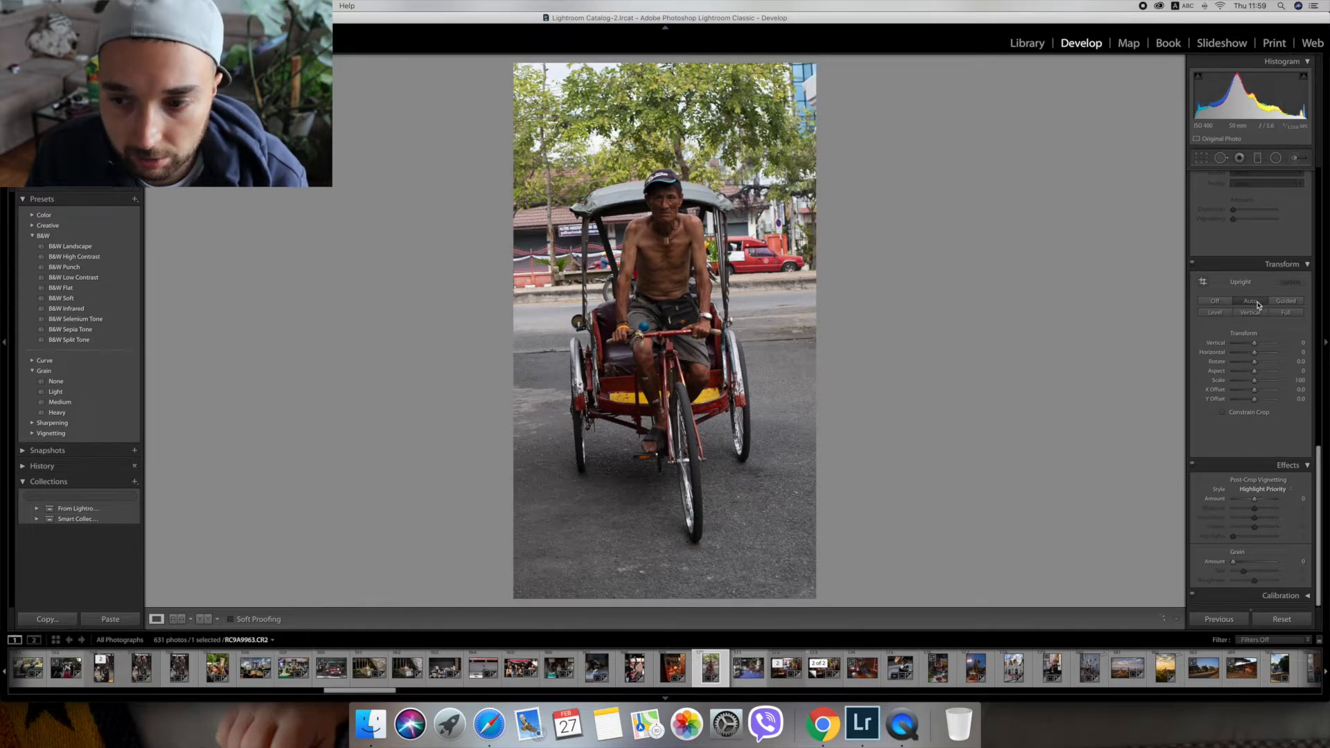
Widen the crop slightly on both sides of the rickshaw and apply it.
{"action": "left_click", "coordinate": [1201, 158]}
{"action": "left_click_drag", "start_coordinate": [529, 333], "coordinate": [525, 331]}
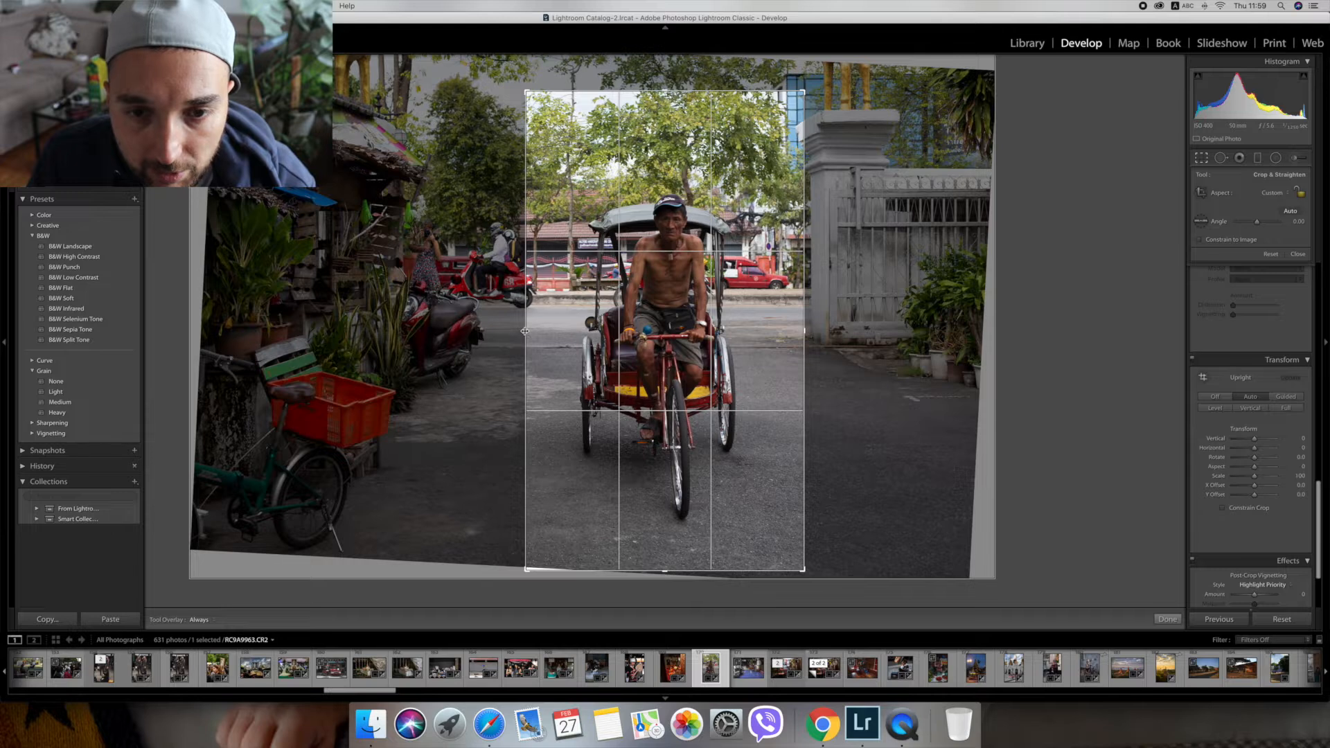
{"action": "key", "text": "Return"}
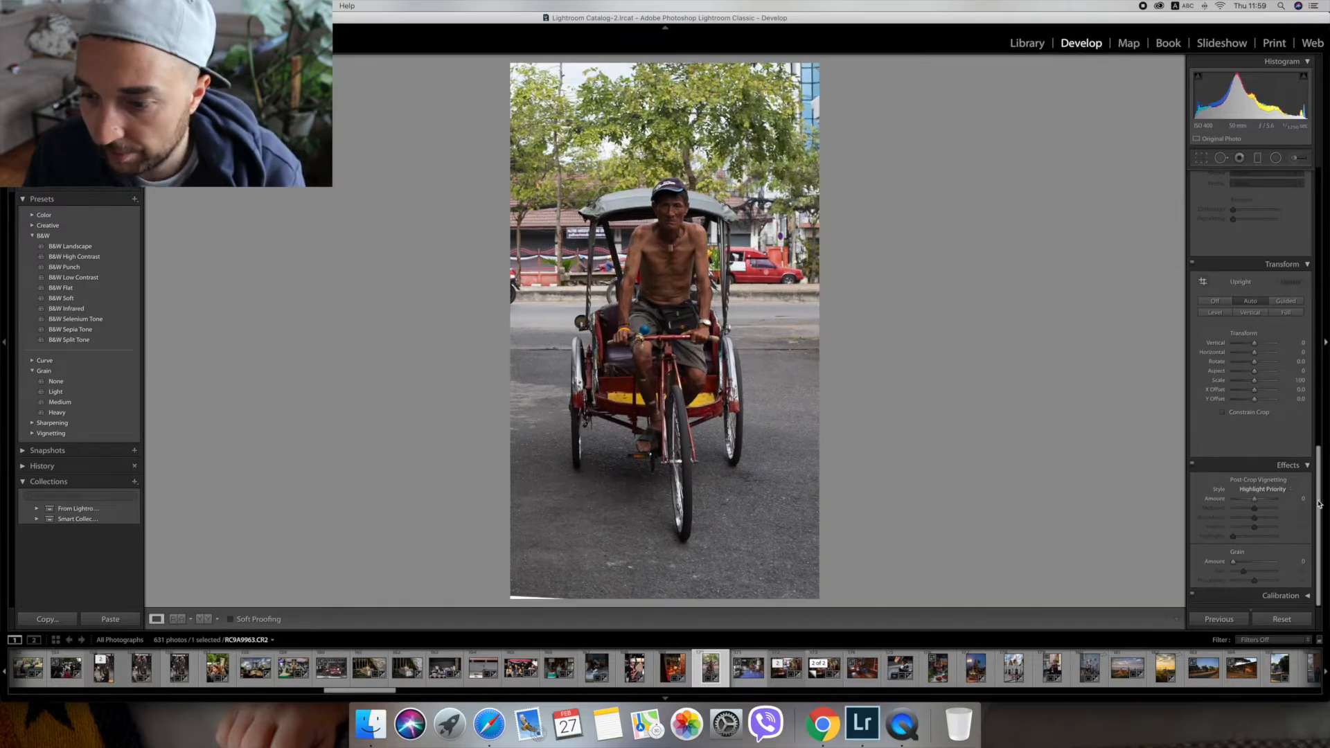
Set the grain amount to 27 and enable both chromatic aberration removal and lens profile corrections.
{"action": "left_click_drag", "start_coordinate": [1246, 559], "coordinate": [1245, 563]}
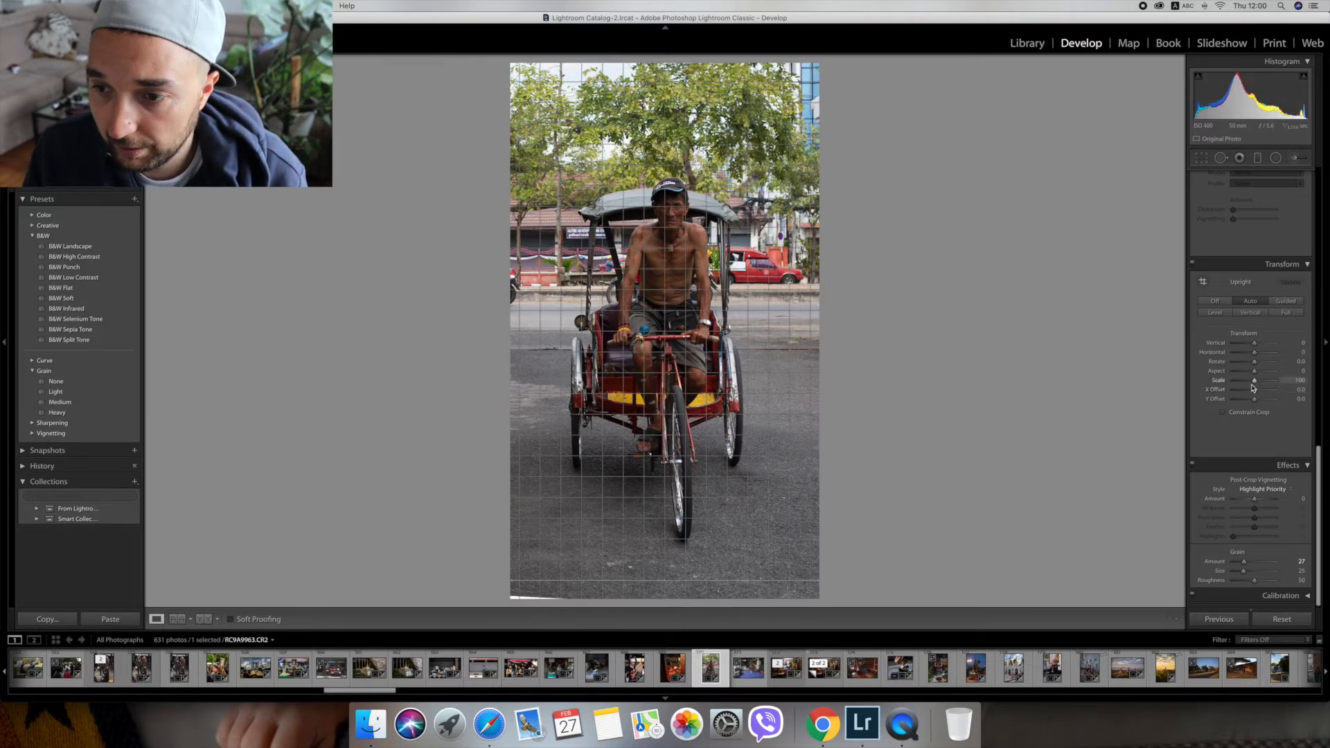
{"action": "scroll", "coordinate": [1240, 415], "scroll_direction": "up", "scroll_amount": 5}
{"action": "left_click", "coordinate": [1201, 316]}
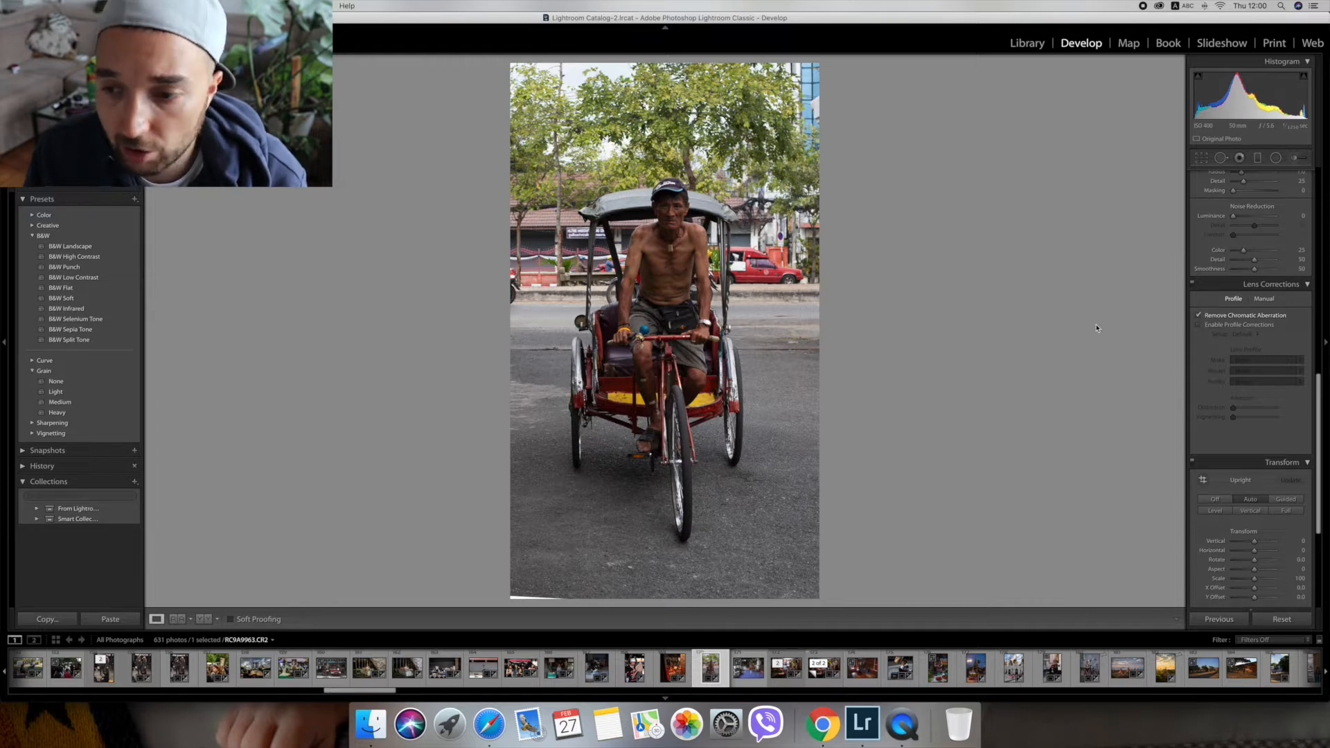
{"action": "left_click", "coordinate": [1200, 325]}
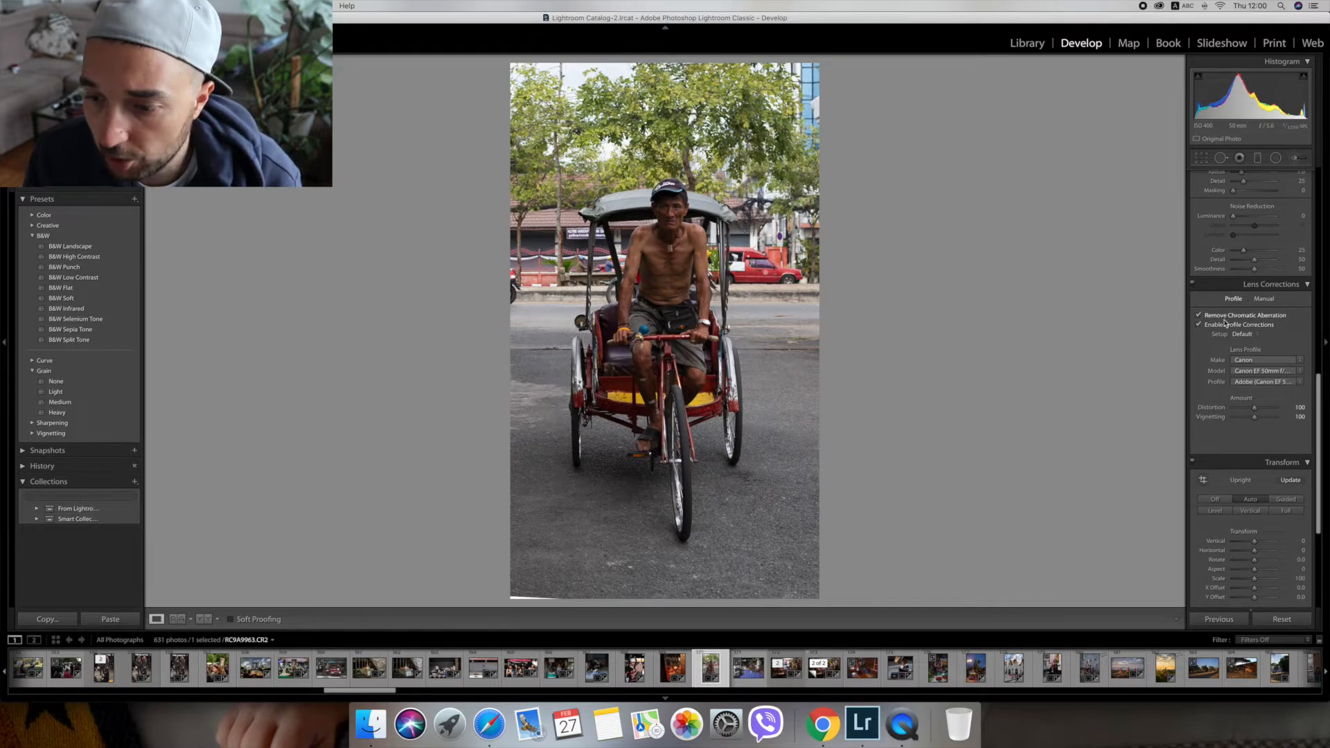
Lower the Highlights to -51 and set the white balance temperature to 5,391.
{"action": "scroll", "coordinate": [1227, 329], "scroll_direction": "up", "scroll_amount": 15}
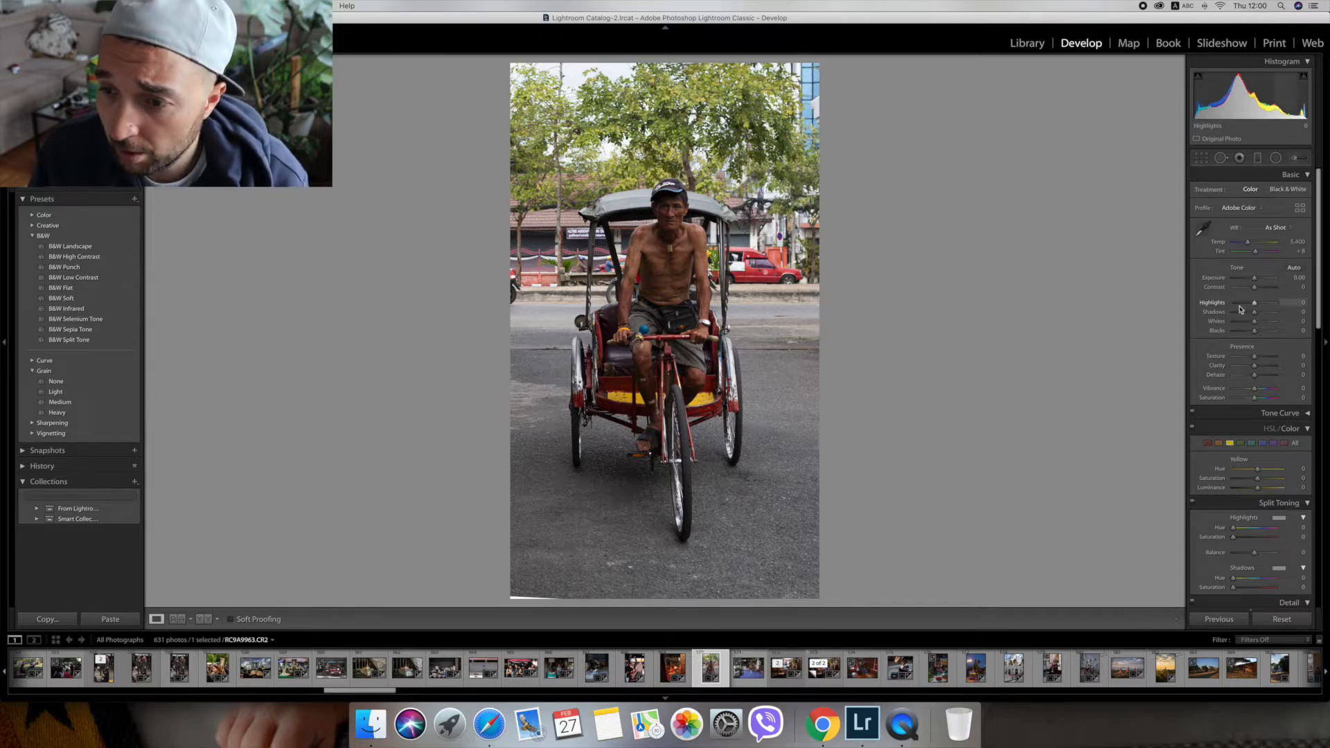
{"action": "left_click_drag", "start_coordinate": [1239, 306], "coordinate": [1244, 306]}
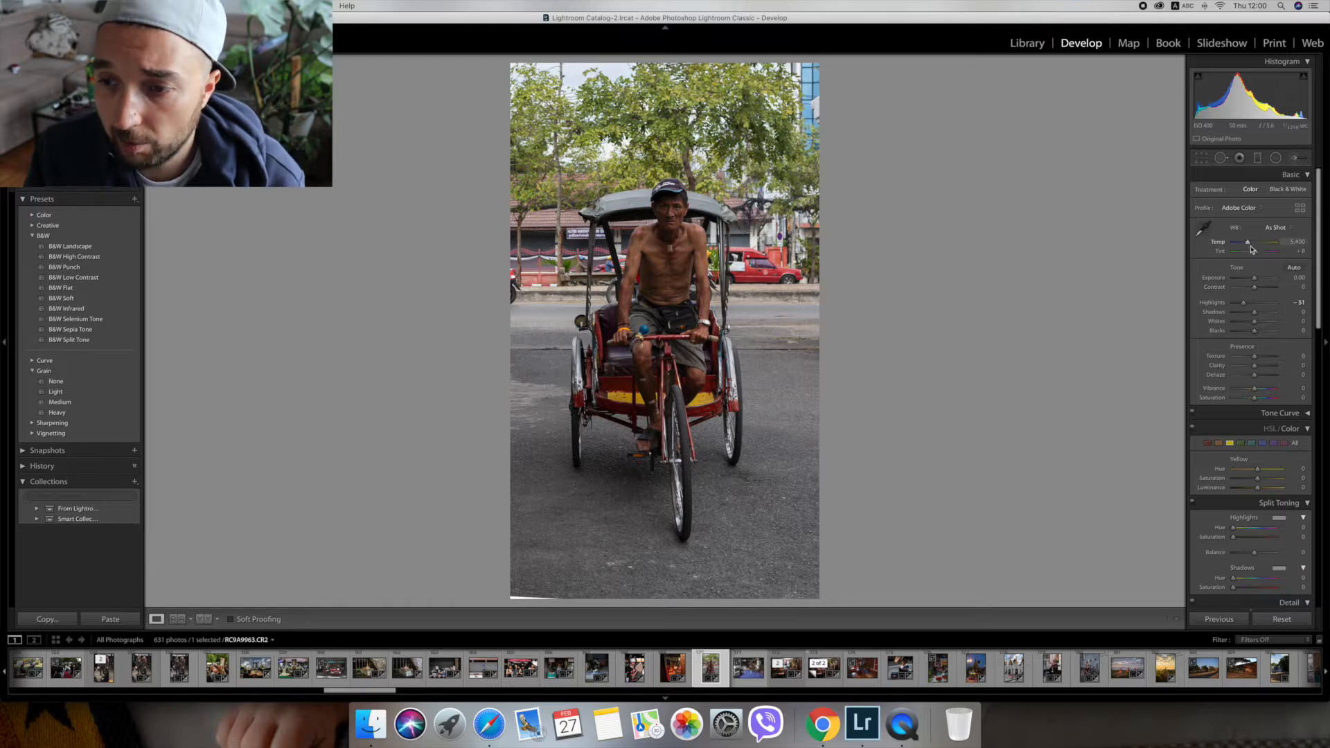
{"action": "left_click_drag", "start_coordinate": [1247, 243], "coordinate": [1249, 244]}
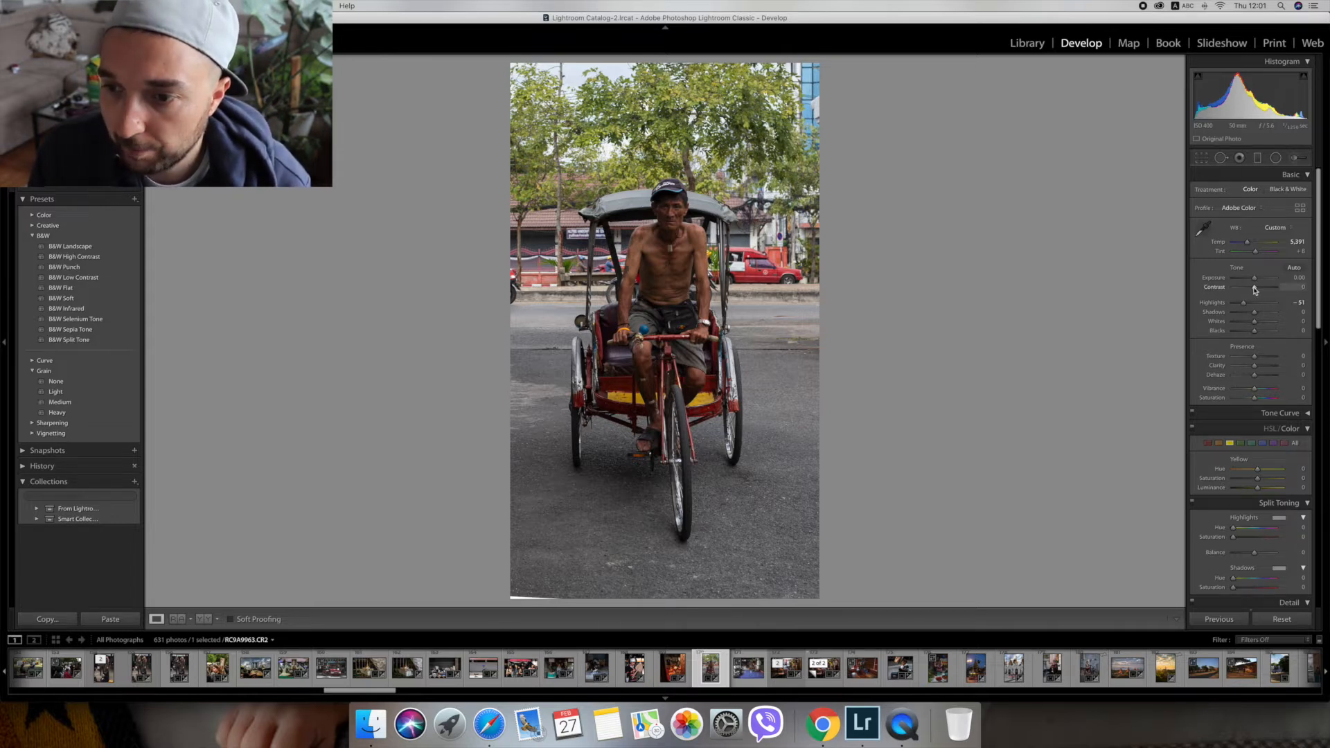
Reduce the Contrast to -47 and raise the Clarity to +45.
{"action": "left_click_drag", "start_coordinate": [1254, 289], "coordinate": [1246, 289]}
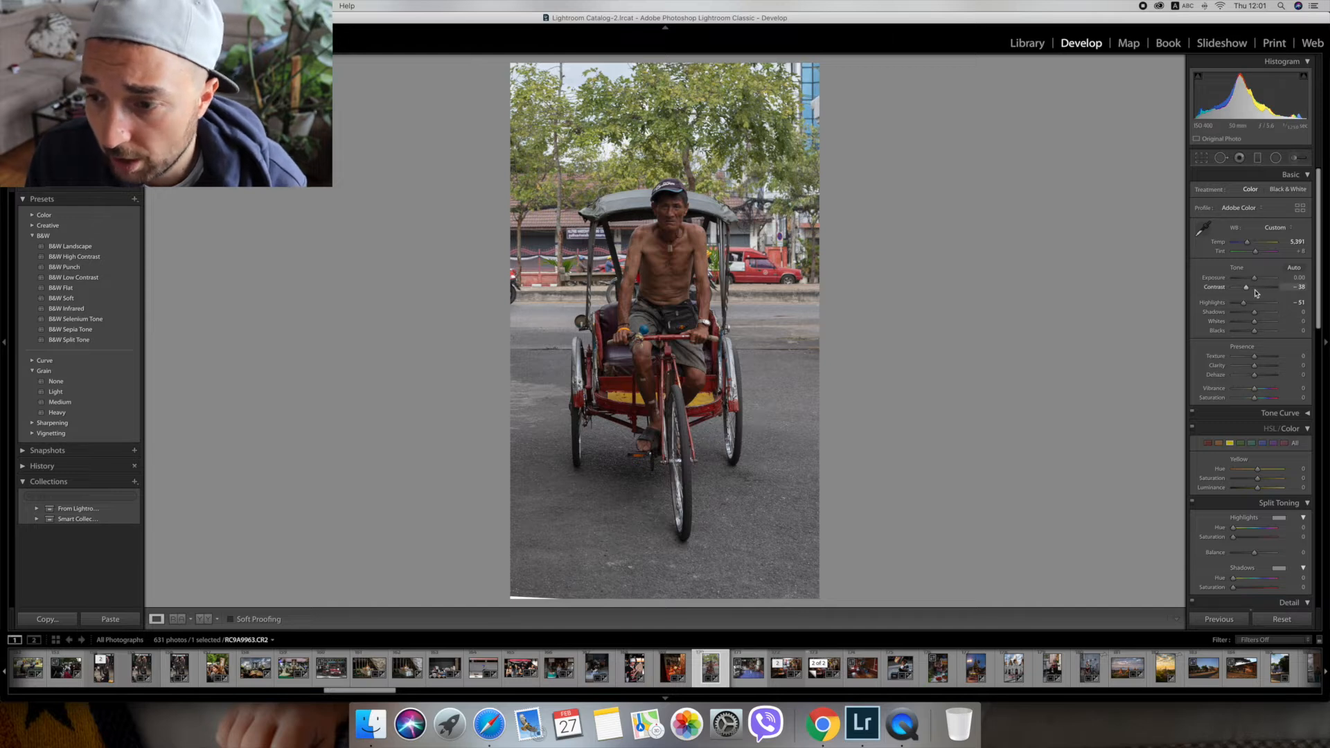
{"action": "left_click_drag", "start_coordinate": [1253, 365], "coordinate": [1263, 368]}
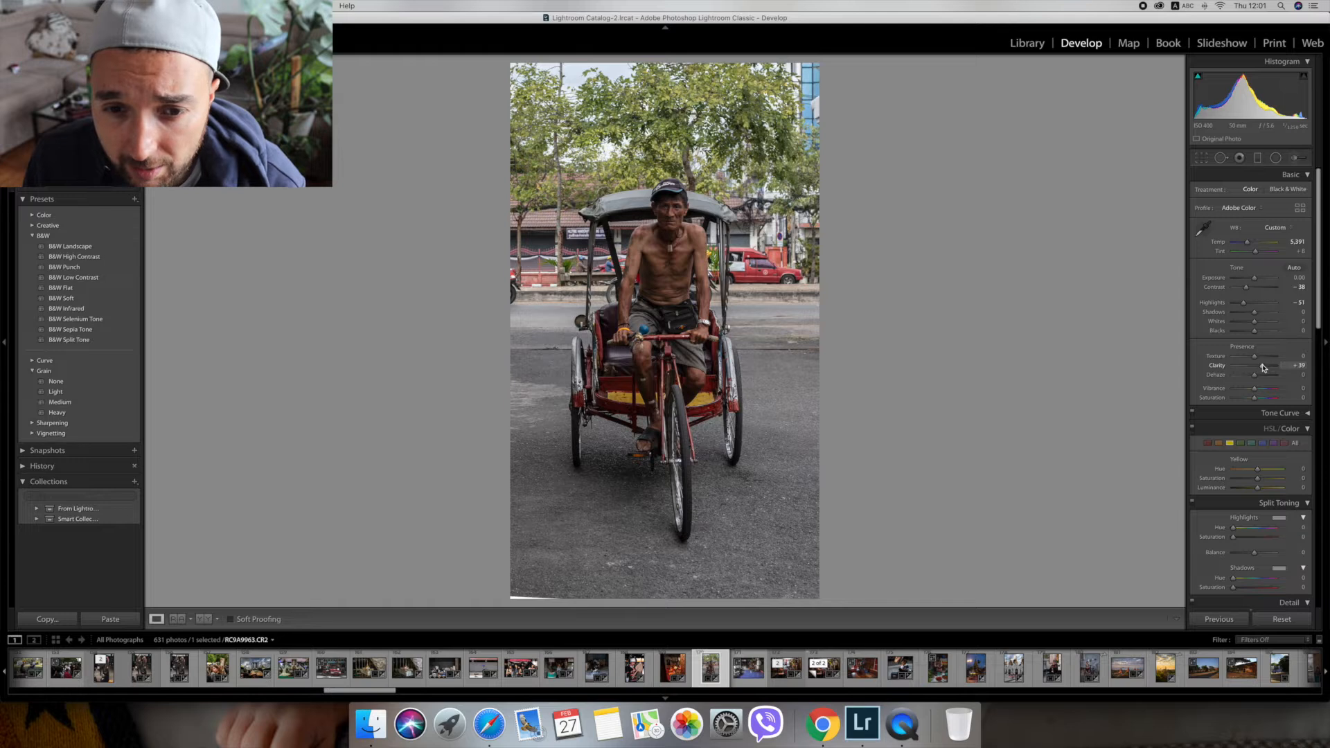
{"action": "scroll", "coordinate": [1247, 289], "scroll_direction": "down", "scroll_amount": 1}
{"action": "left_click_drag", "start_coordinate": [1248, 289], "coordinate": [1246, 287]}
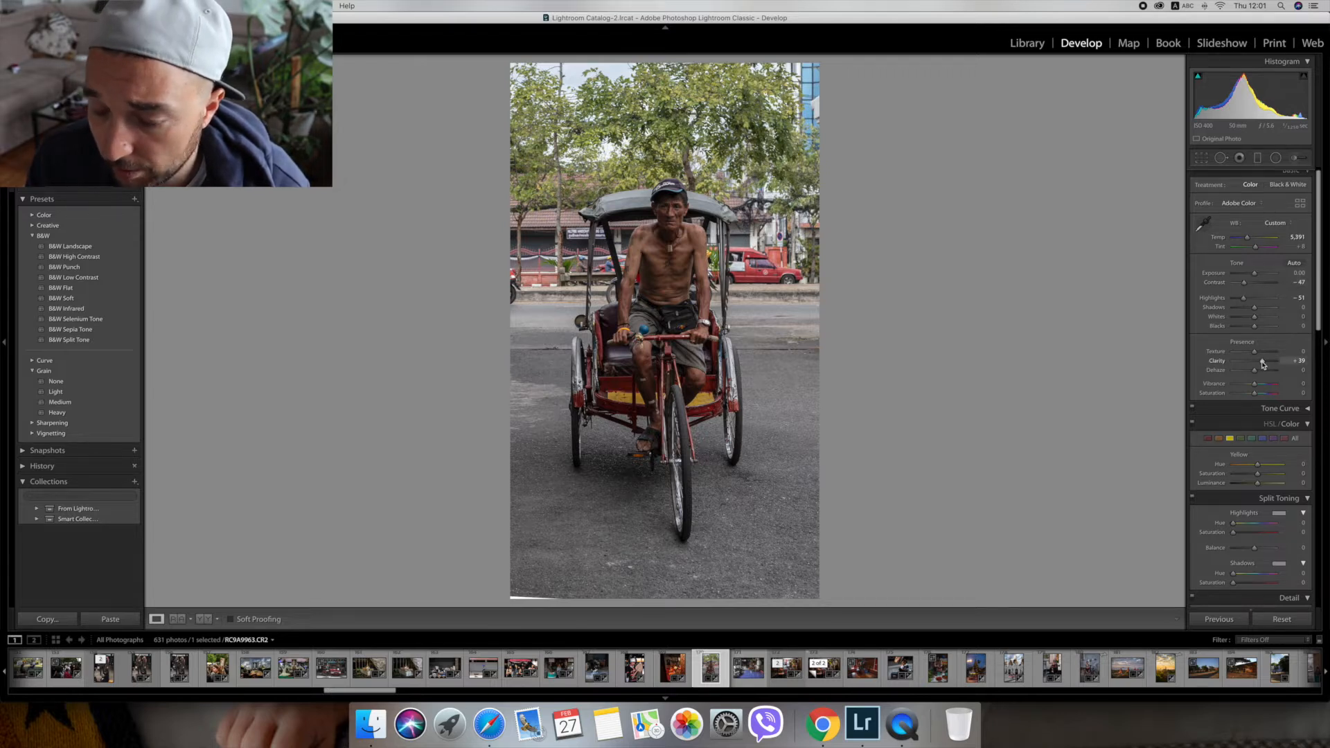
{"action": "left_click_drag", "start_coordinate": [1262, 361], "coordinate": [1264, 361]}
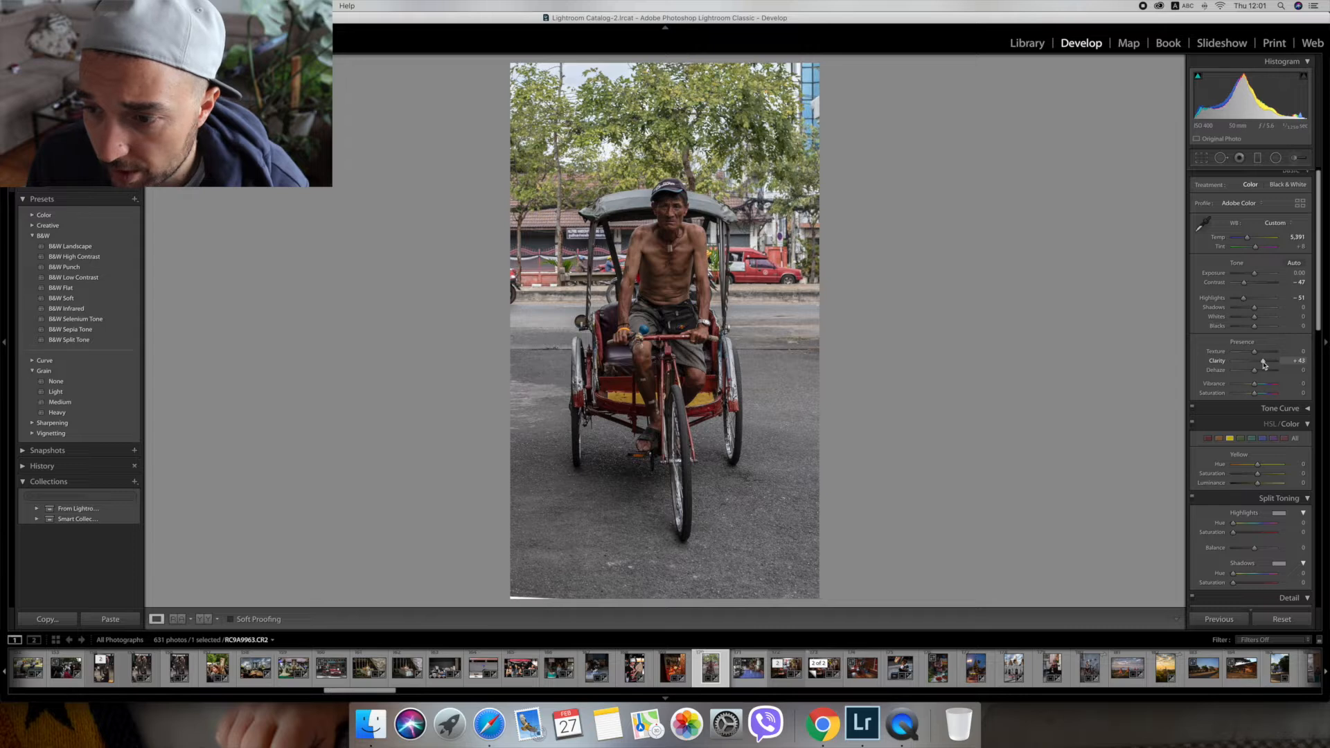
{"action": "scroll", "coordinate": [1265, 366], "scroll_direction": "up", "scroll_amount": 1}
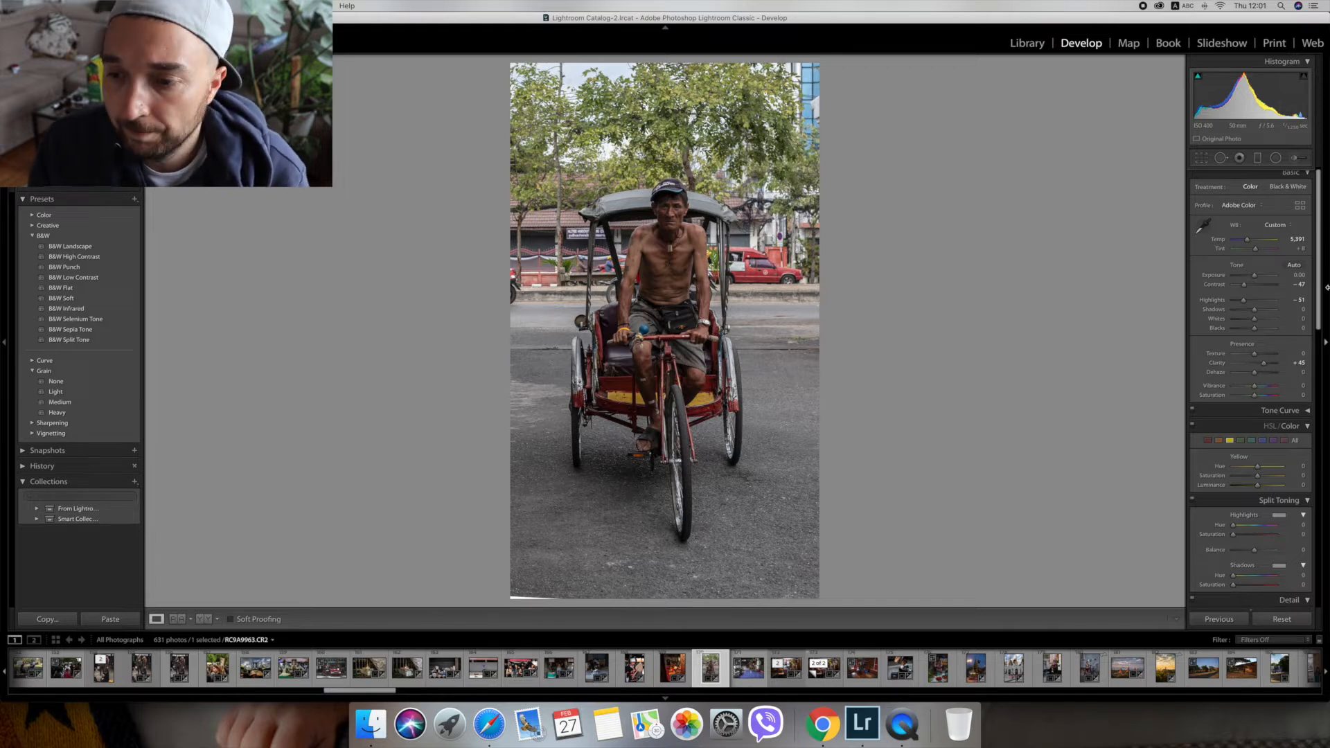
Set Dehaze to +26 and lower the overall Saturation to -16.
{"action": "left_click_drag", "start_coordinate": [1256, 375], "coordinate": [1262, 375]}
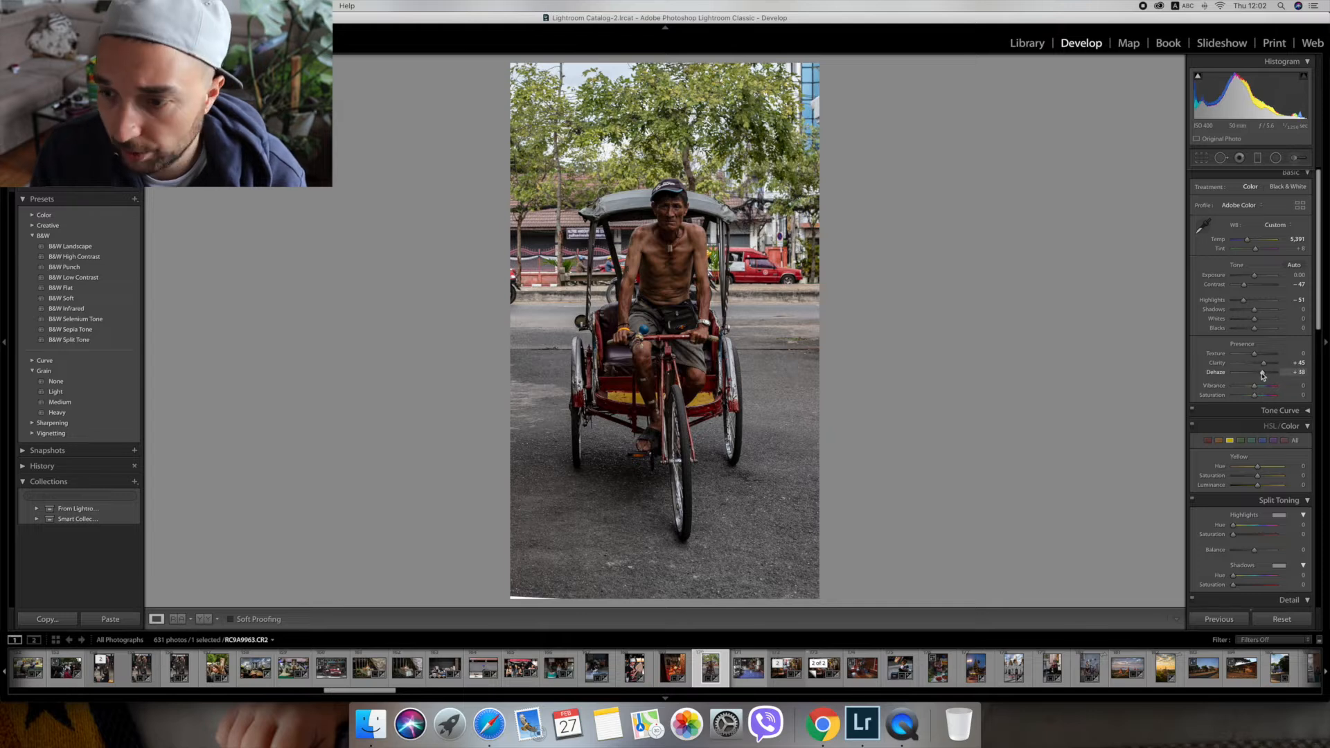
{"action": "left_click_drag", "start_coordinate": [1263, 375], "coordinate": [1260, 376]}
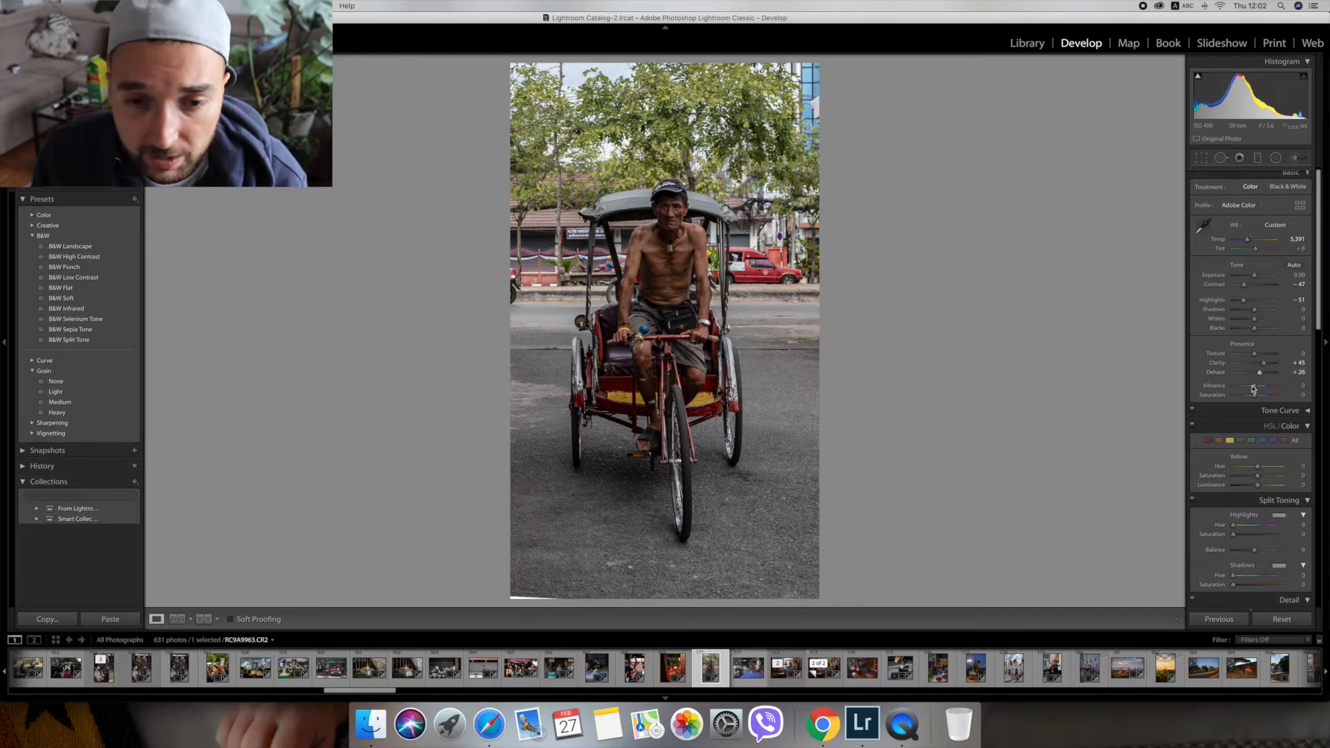
{"action": "left_click_drag", "start_coordinate": [1251, 396], "coordinate": [1251, 398]}
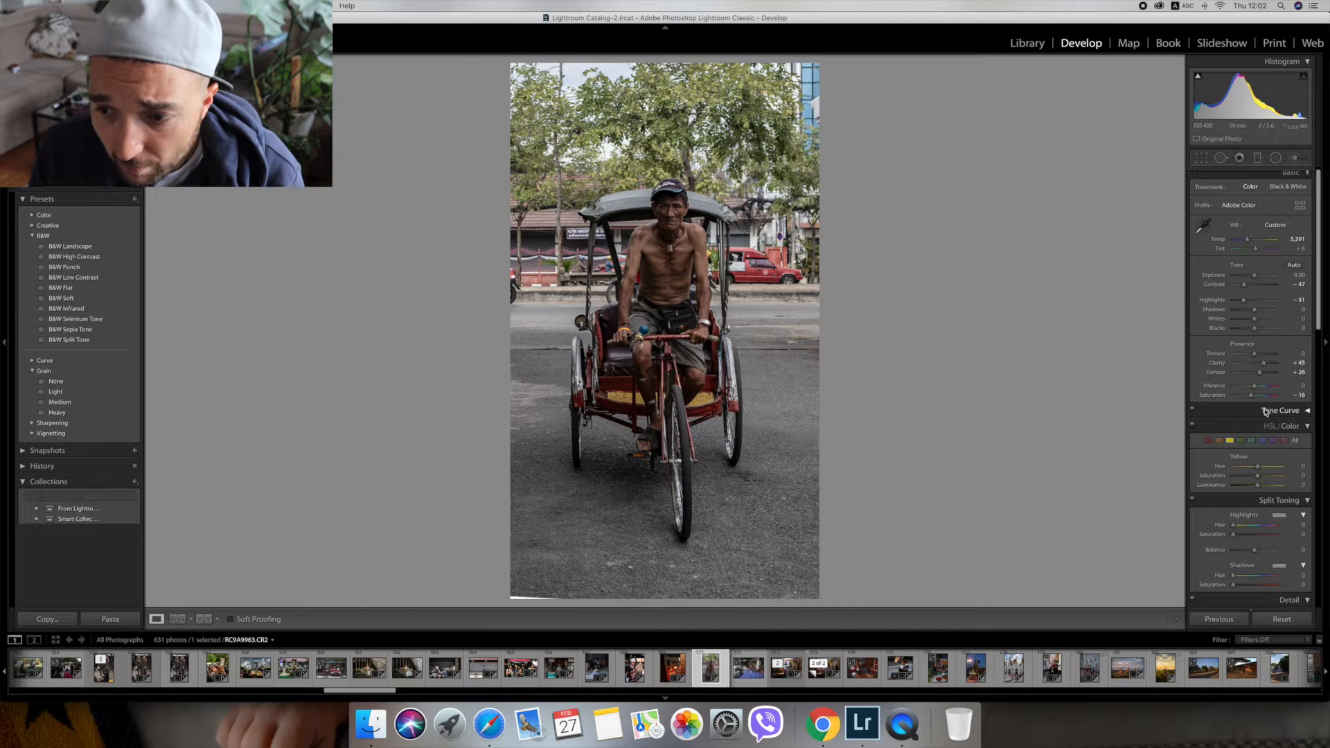
Adjust the tonal range with Blacks at -14, Whites at +36 and Shadows at +43.
{"action": "left_click", "coordinate": [1251, 328]}
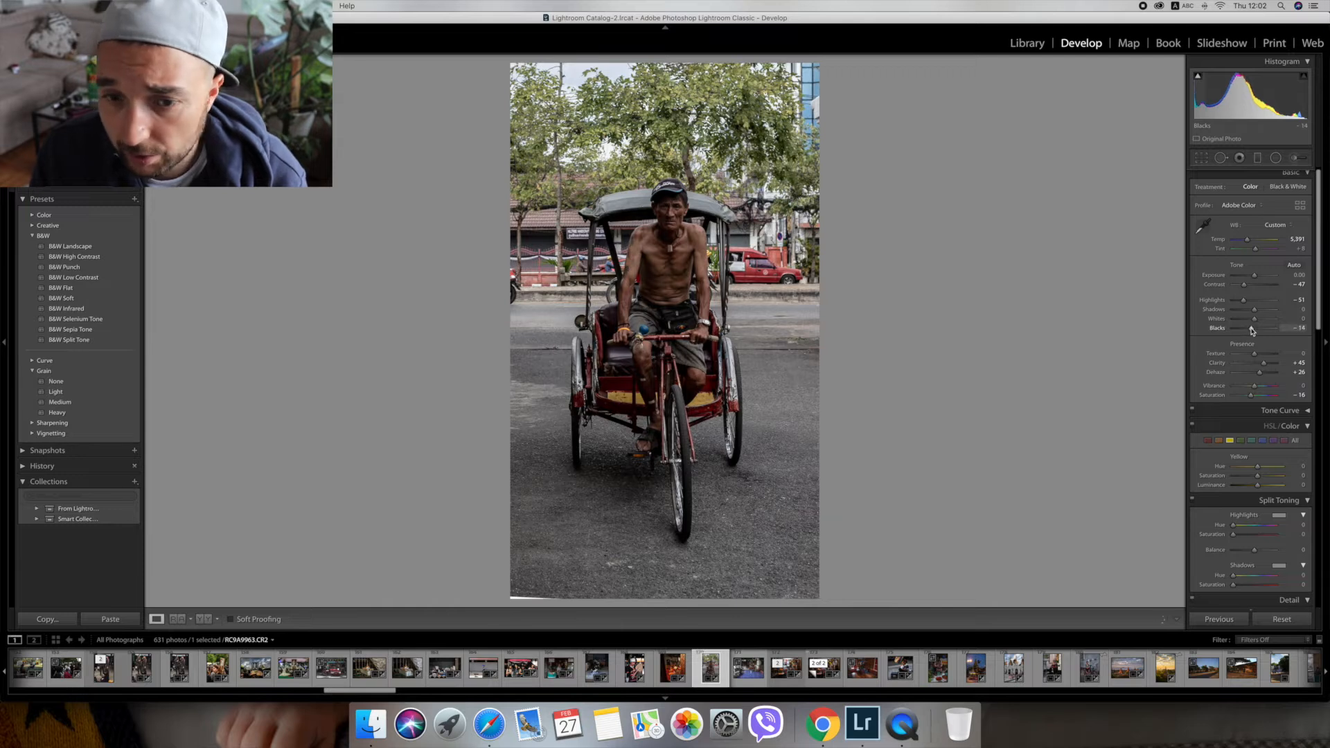
{"action": "left_click_drag", "start_coordinate": [1255, 319], "coordinate": [1262, 320]}
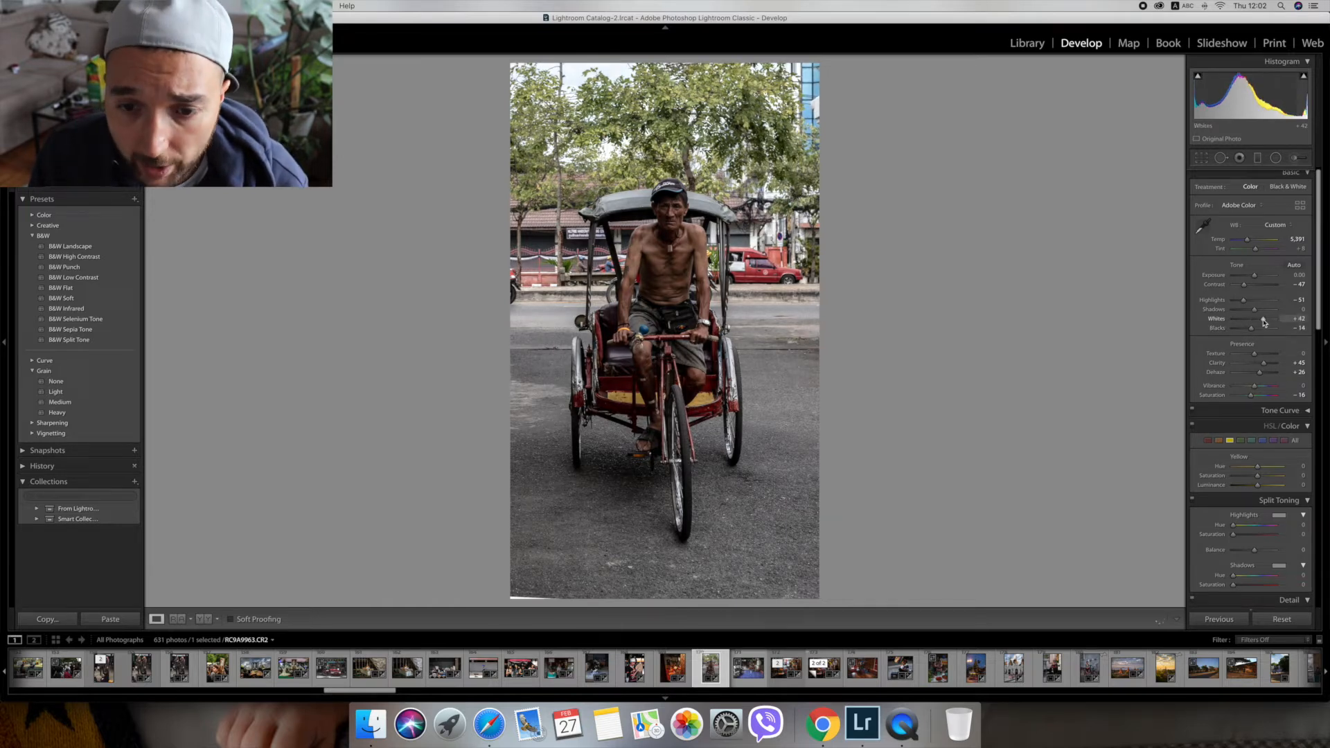
{"action": "left_click_drag", "start_coordinate": [1262, 320], "coordinate": [1264, 313]}
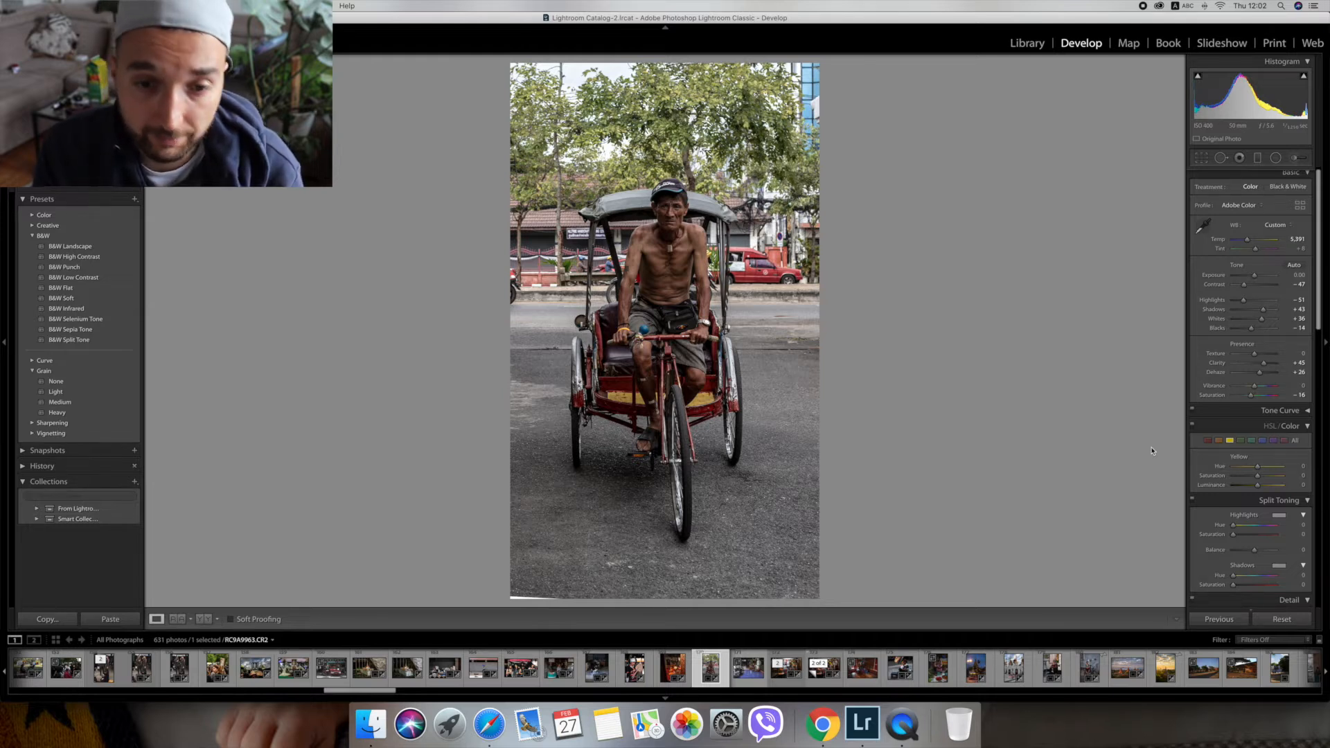
Raise the saturation of the red color range to +100.
{"action": "left_click", "coordinate": [1209, 441]}
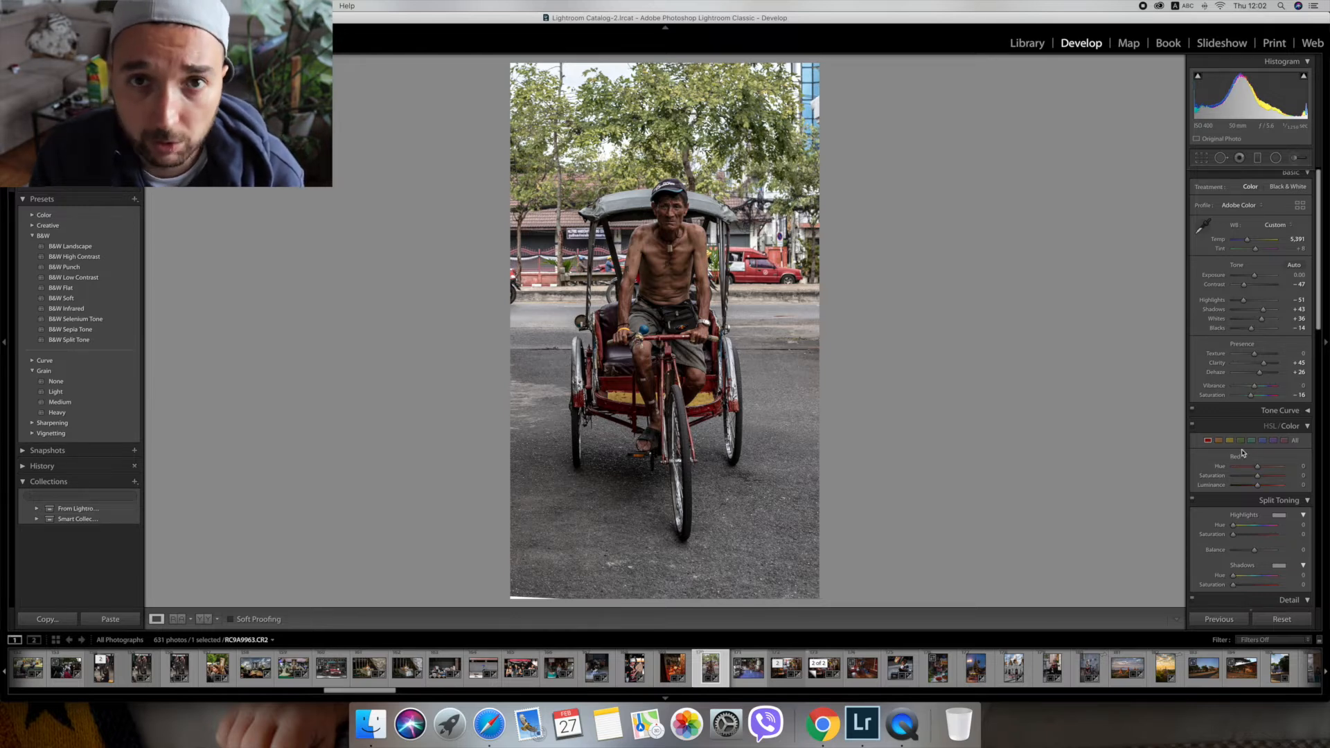
{"action": "left_click_drag", "start_coordinate": [1257, 475], "coordinate": [1297, 478]}
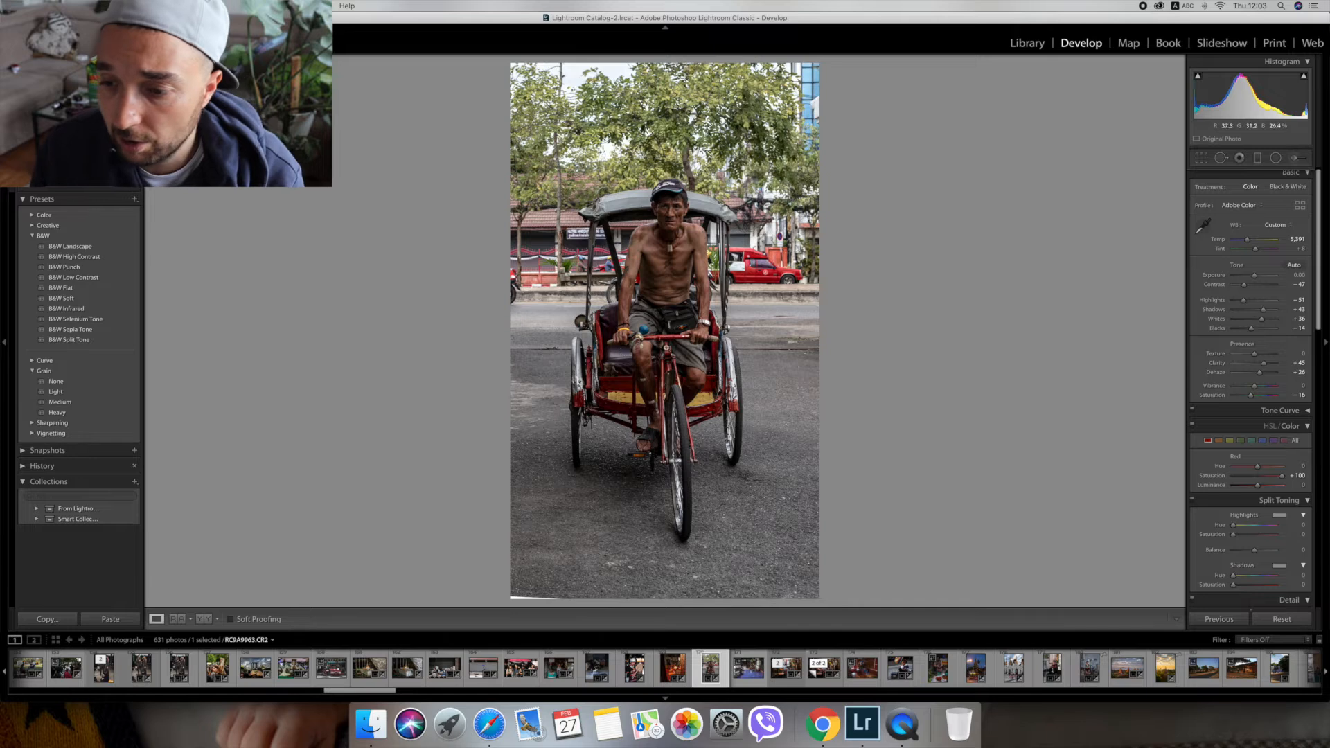
Set the orange color range to saturation +45 and luminance +63.
{"action": "left_click", "coordinate": [1219, 440]}
{"action": "left_click", "coordinate": [1270, 477]}
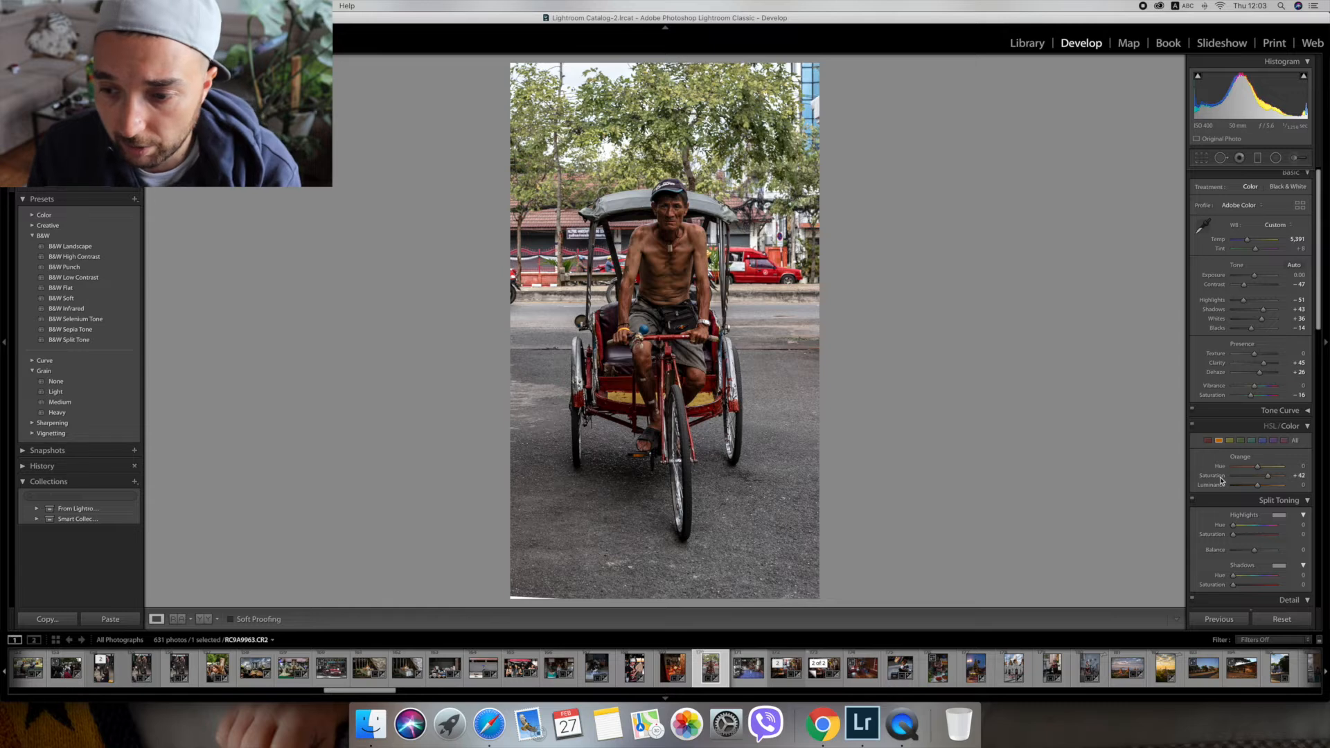
{"action": "left_click_drag", "start_coordinate": [1253, 487], "coordinate": [1273, 489]}
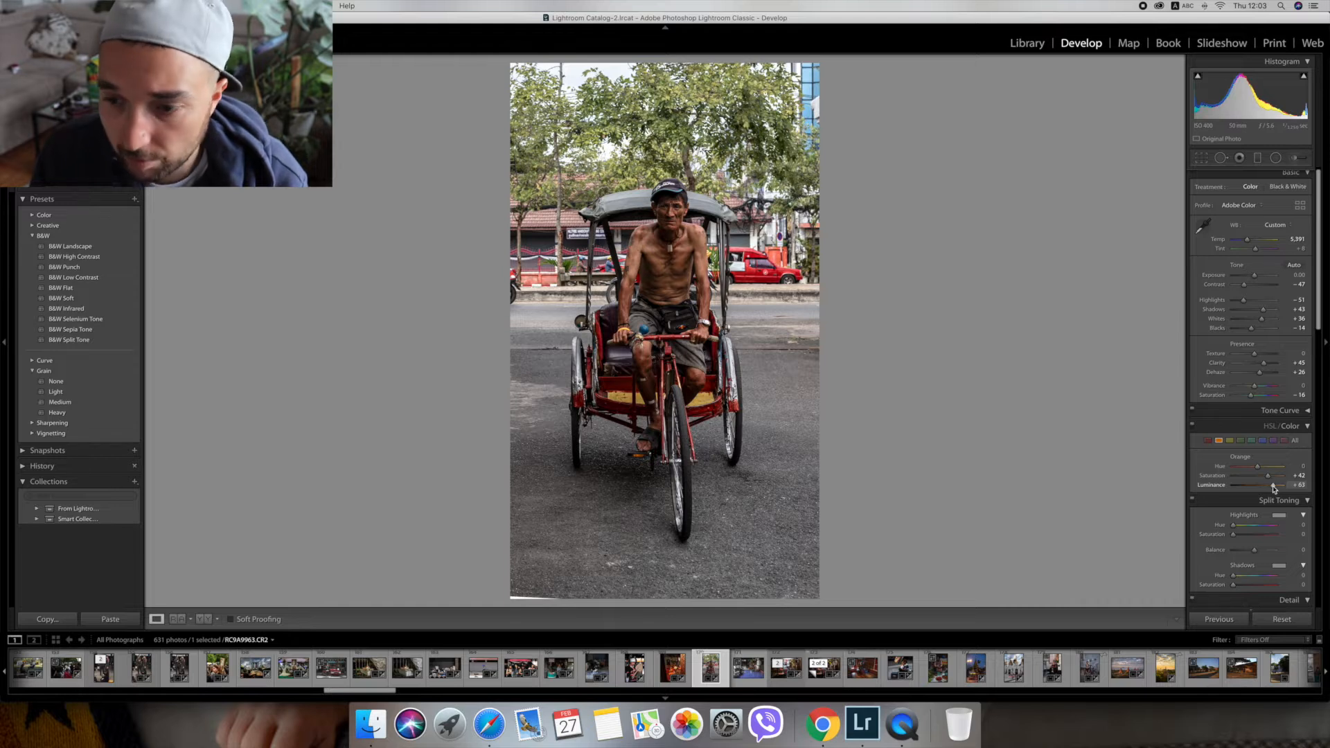
{"action": "left_click_drag", "start_coordinate": [1268, 476], "coordinate": [1269, 480]}
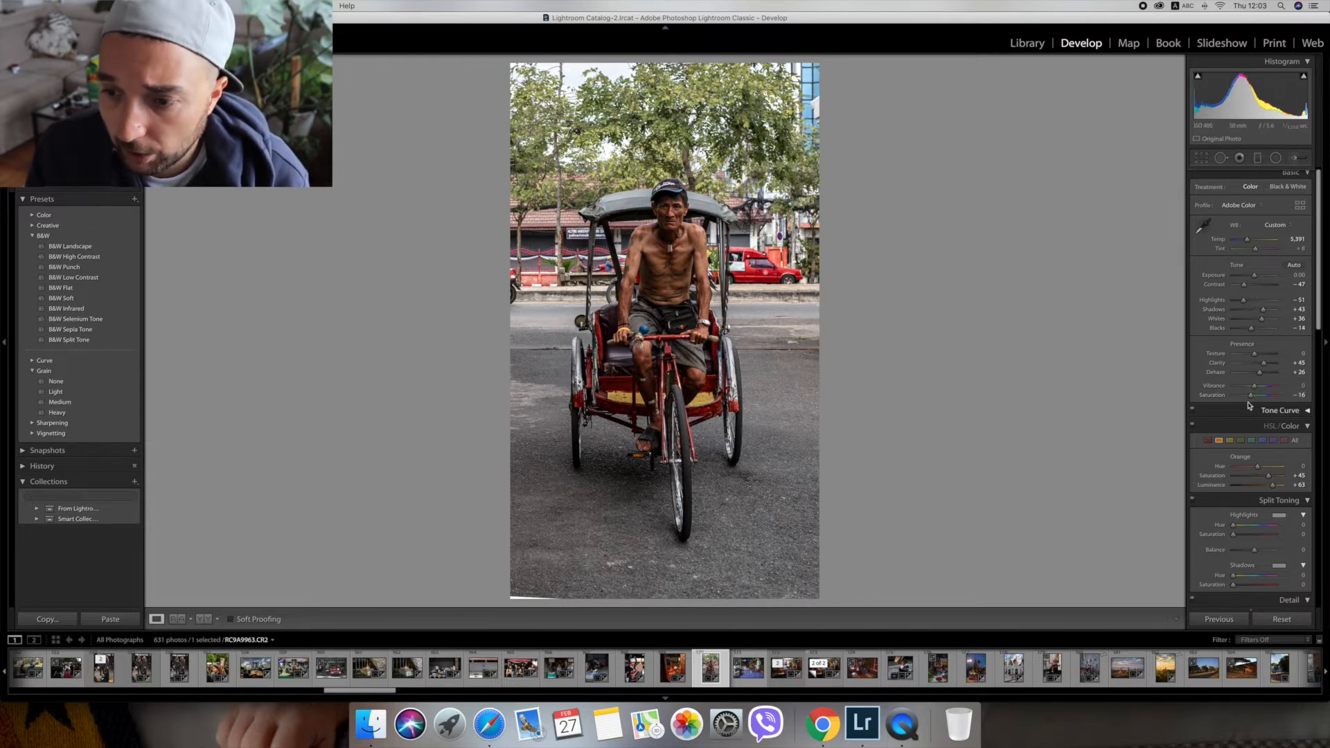
Set the yellow color range to hue -31 and saturation +41, and check the trees in the photo up close.
{"action": "left_click", "coordinate": [1229, 441]}
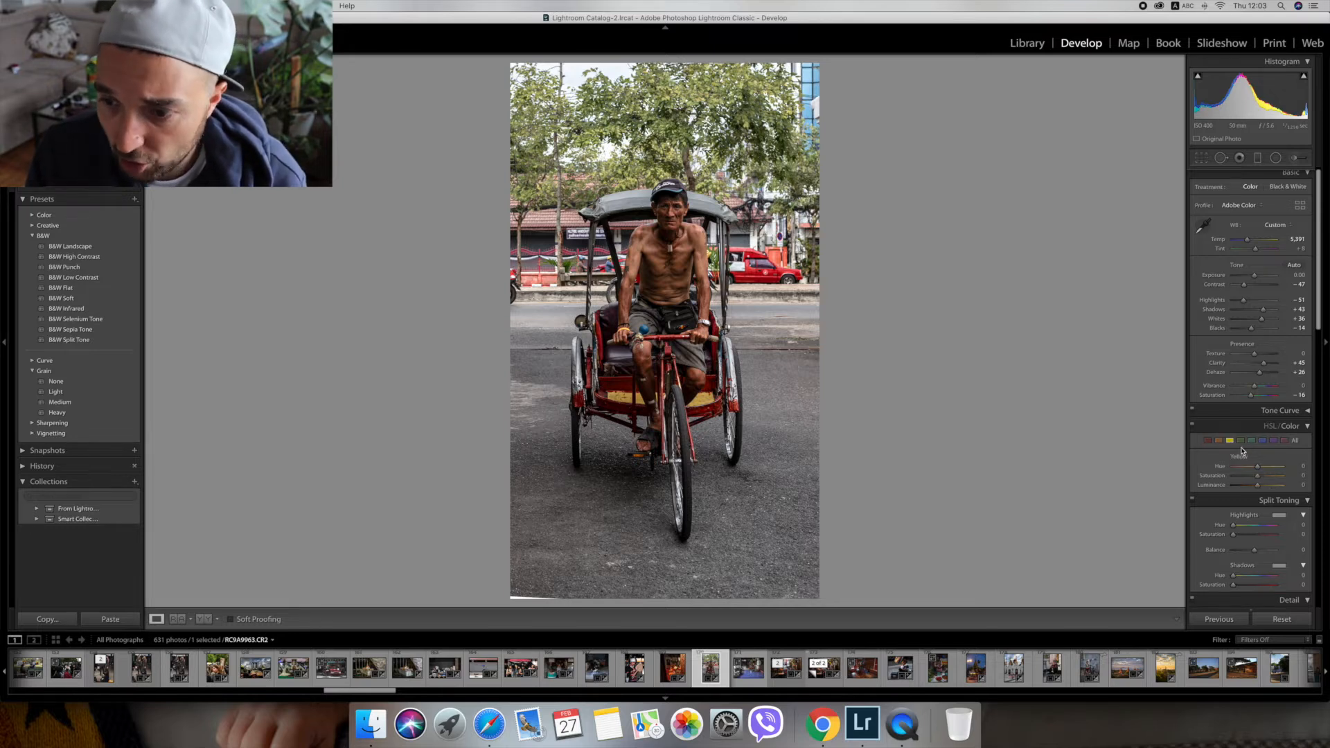
{"action": "left_click", "coordinate": [1252, 468]}
{"action": "left_click_drag", "start_coordinate": [1251, 469], "coordinate": [1250, 469]}
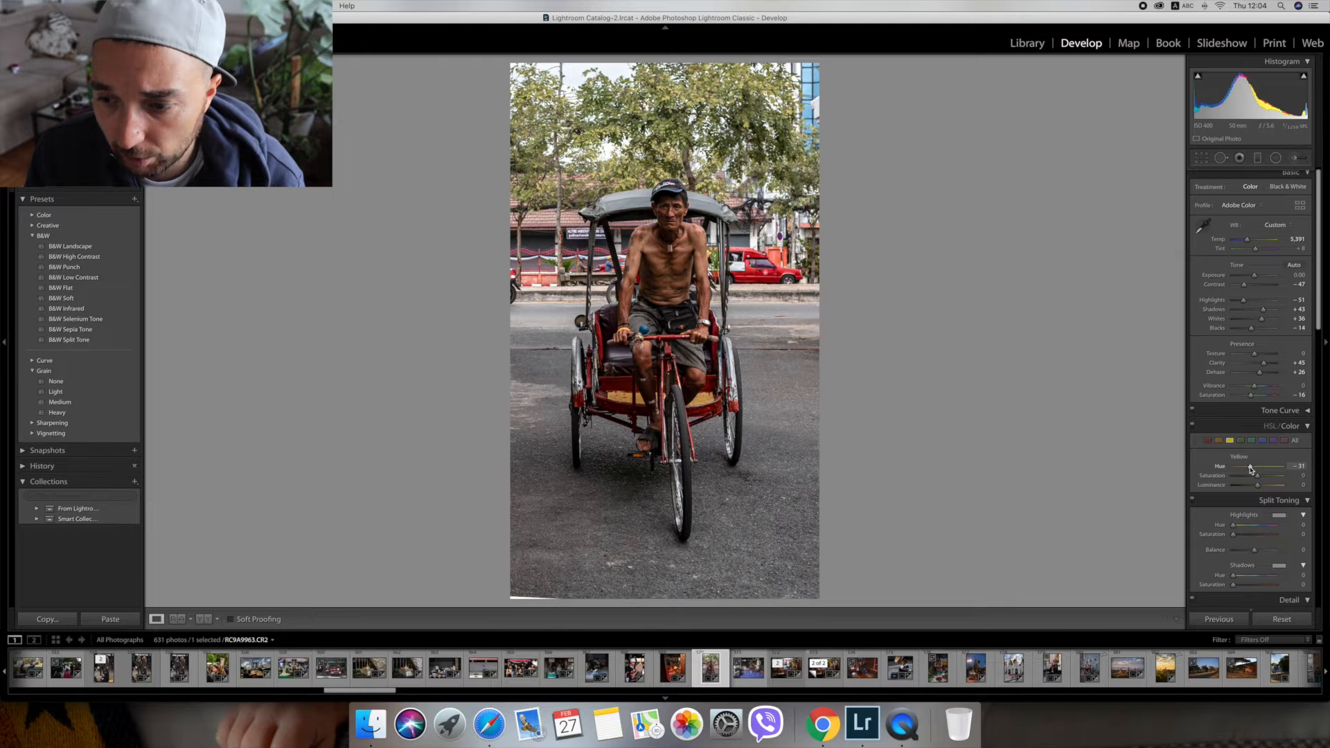
{"action": "left_click_drag", "start_coordinate": [1257, 476], "coordinate": [1268, 478]}
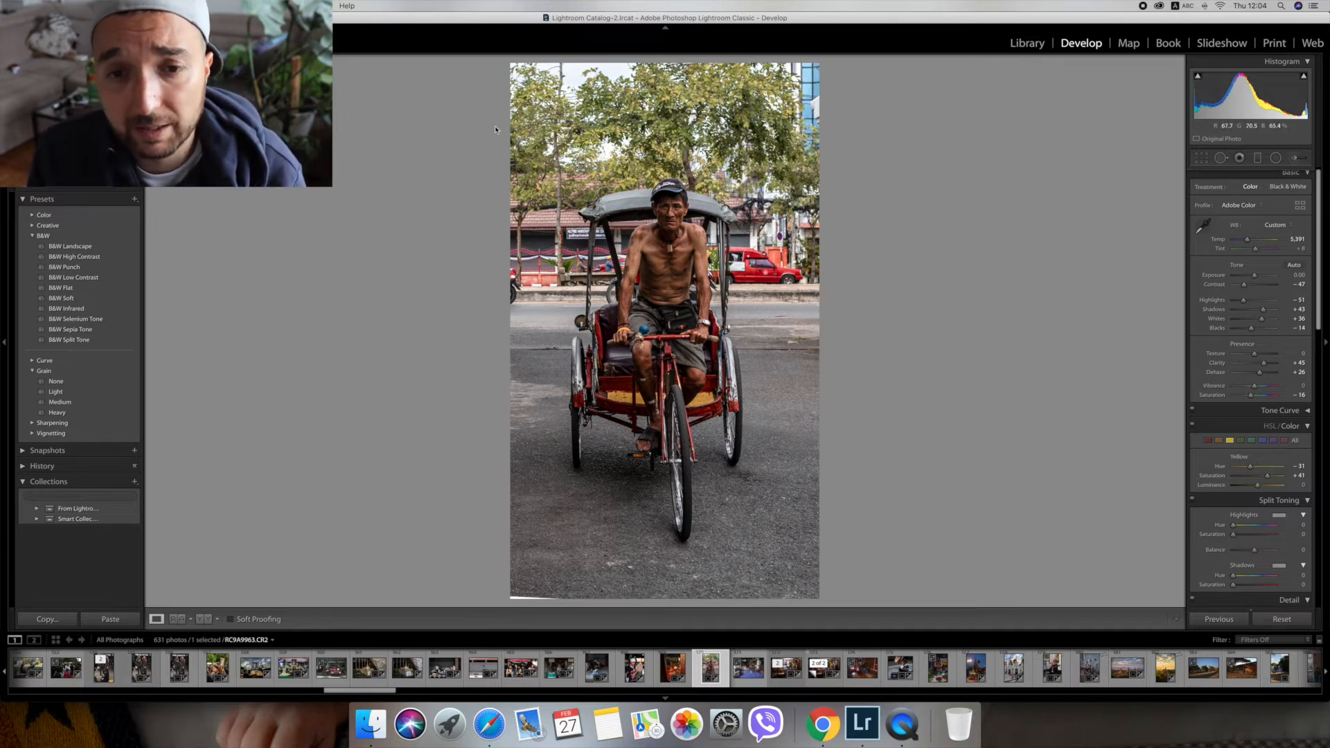
{"action": "left_click", "coordinate": [668, 110]}
{"action": "left_click", "coordinate": [669, 111]}
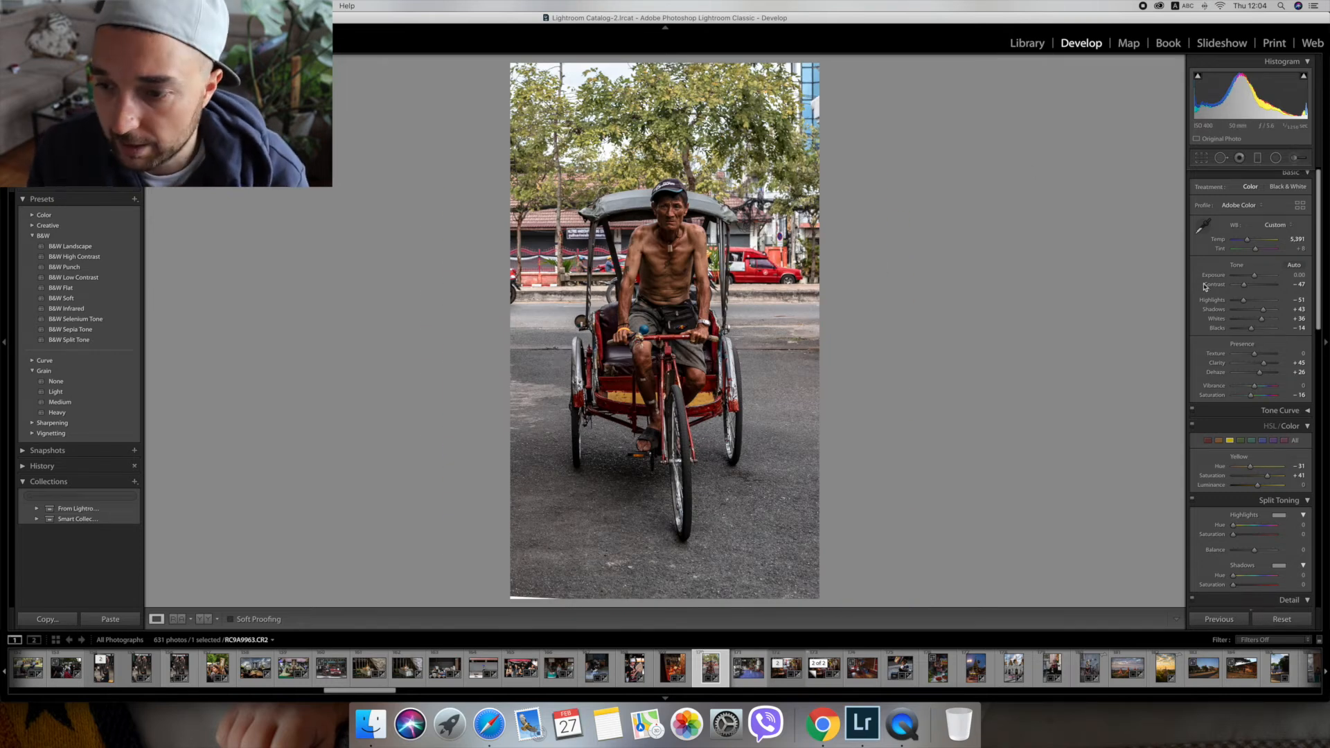
Set the green color range to saturation +54 and luminance +4.
{"action": "left_click", "coordinate": [1241, 441]}
{"action": "left_click", "coordinate": [1276, 476]}
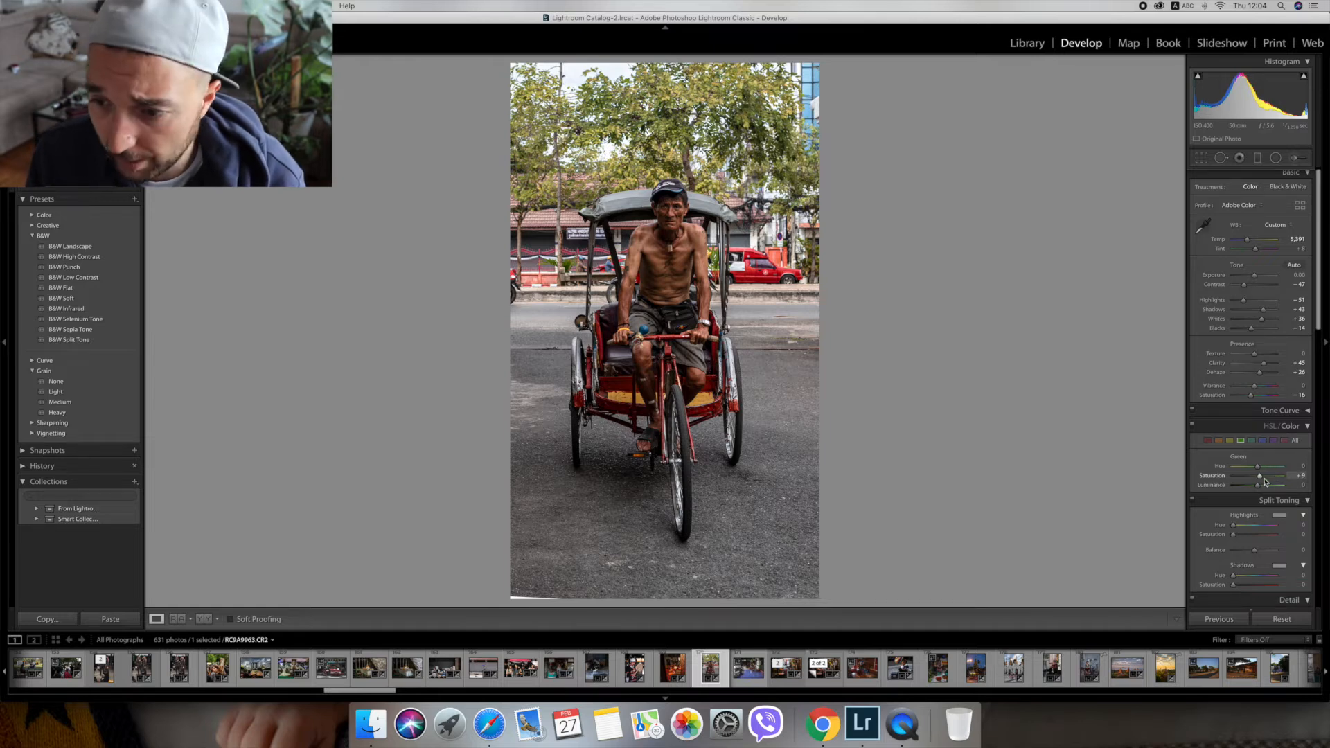
{"action": "left_click", "coordinate": [1271, 485]}
{"action": "left_click_drag", "start_coordinate": [1271, 485], "coordinate": [1259, 486]}
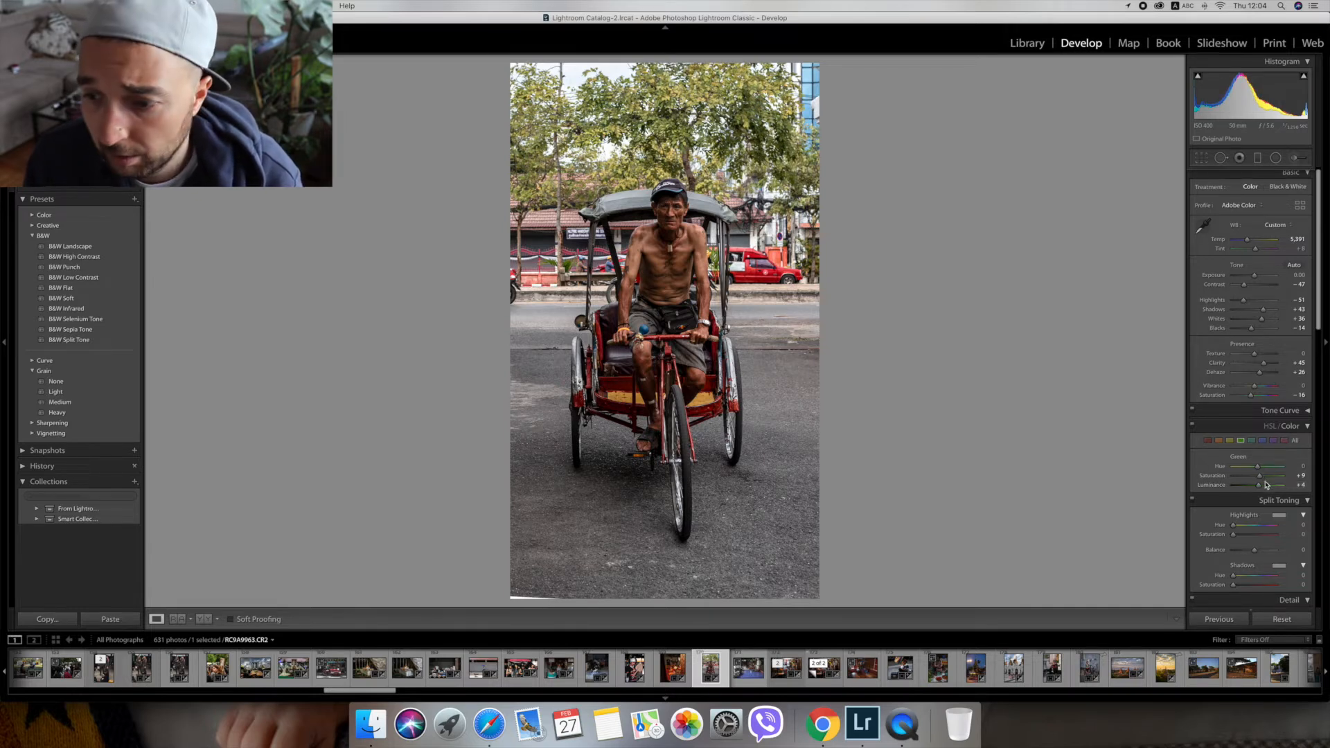
{"action": "left_click_drag", "start_coordinate": [1273, 477], "coordinate": [1271, 476]}
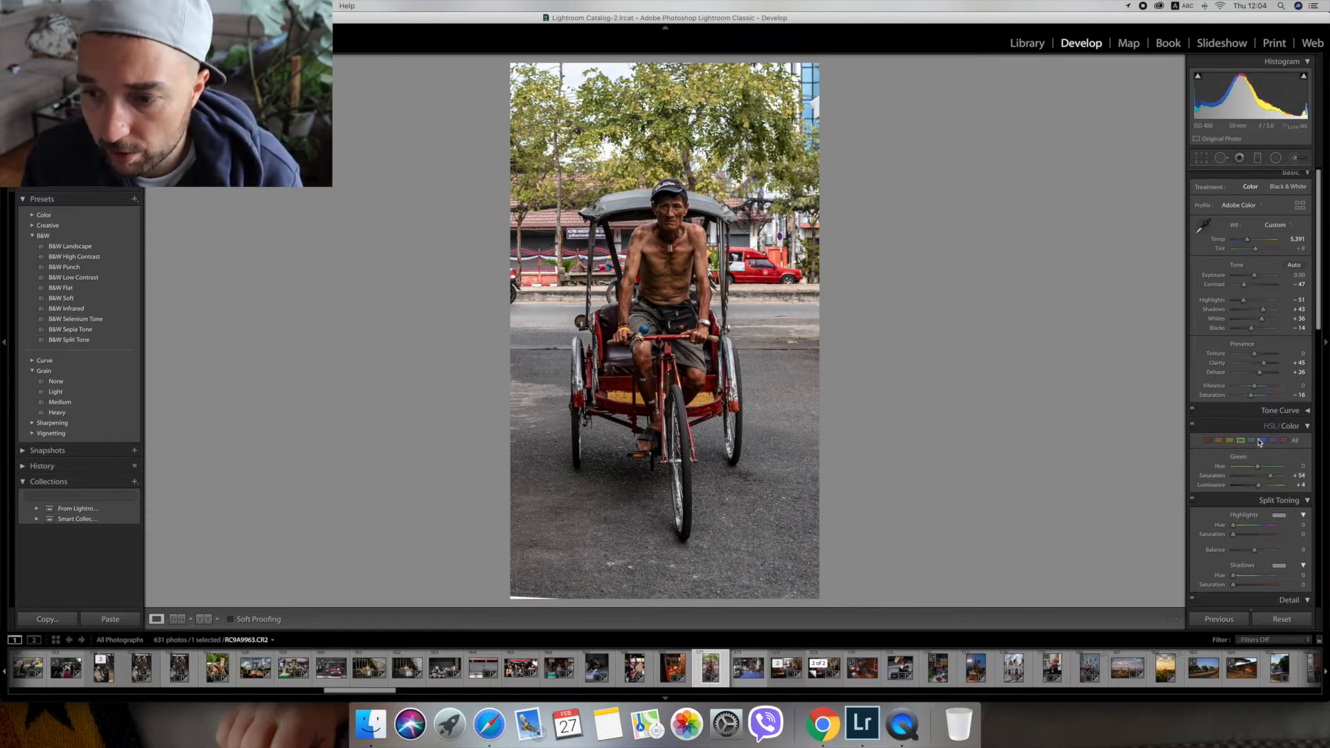
Try a saturation change on the blue color range and reset it to 0.
{"action": "left_click", "coordinate": [1261, 441]}
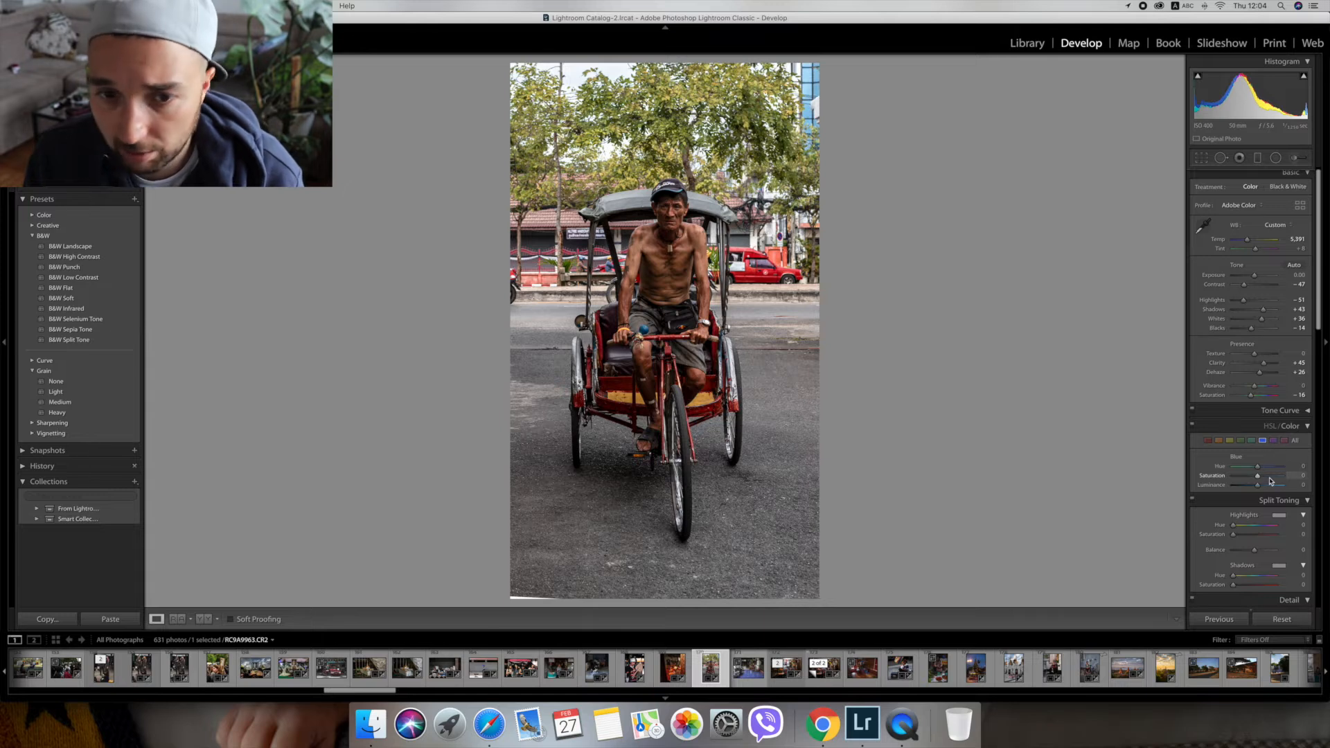
{"action": "left_click_drag", "start_coordinate": [1268, 475], "coordinate": [1271, 477]}
{"action": "double_click", "coordinate": [1272, 477]}
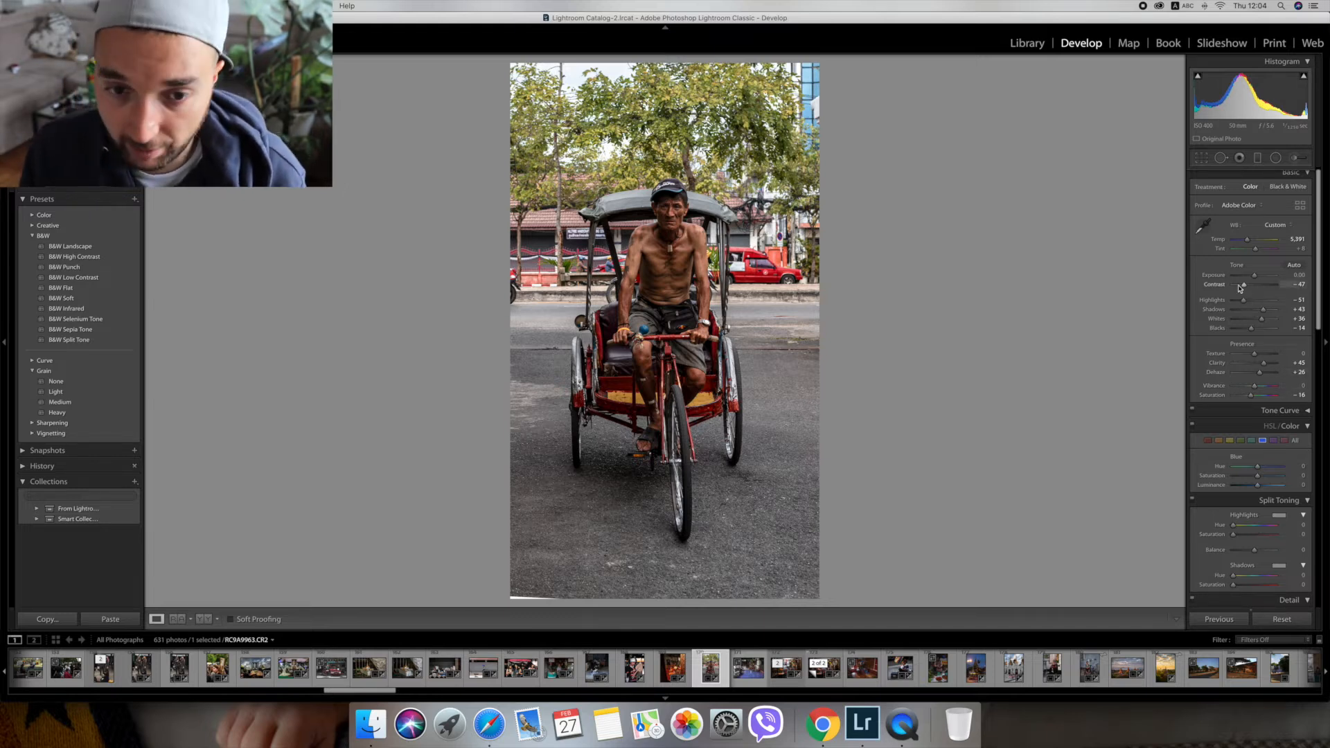
Reduce the sharpening amount to 19.
{"action": "scroll", "coordinate": [1262, 320], "scroll_direction": "down", "scroll_amount": 5}
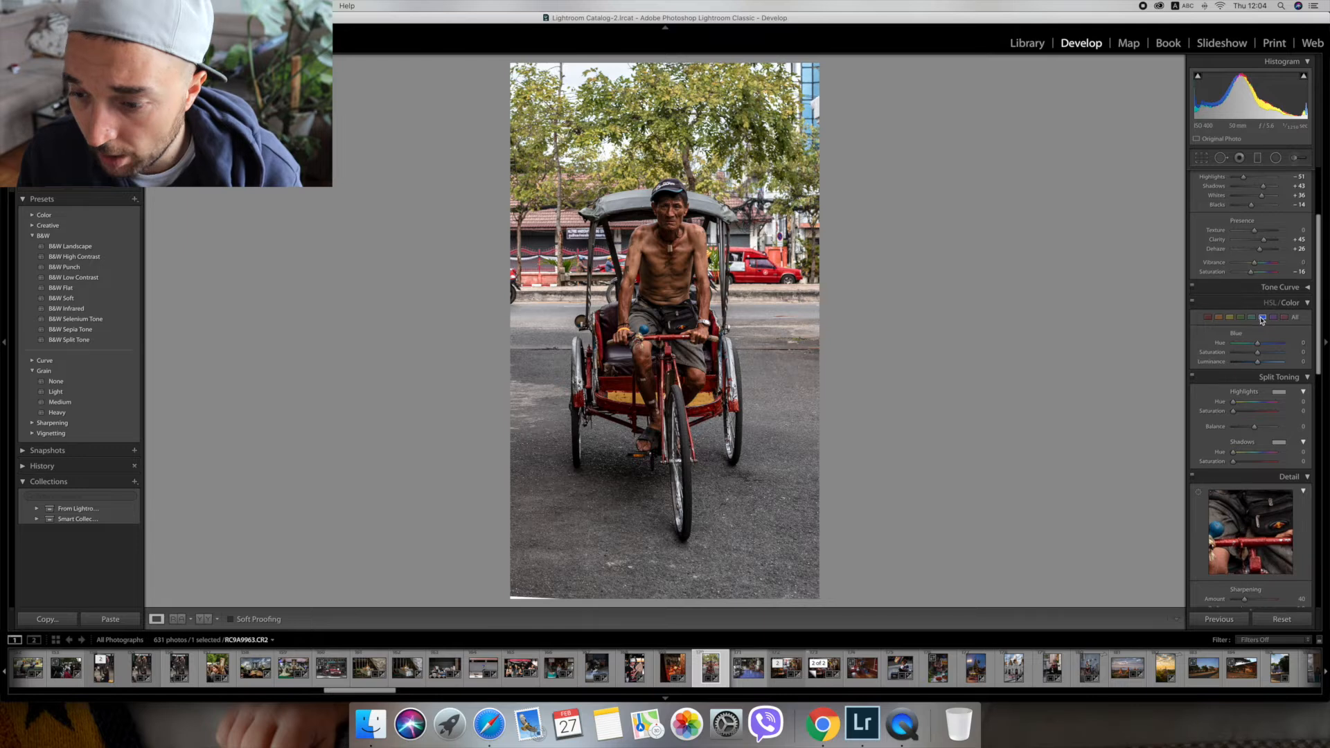
{"action": "scroll", "coordinate": [1262, 320], "scroll_direction": "down", "scroll_amount": 3}
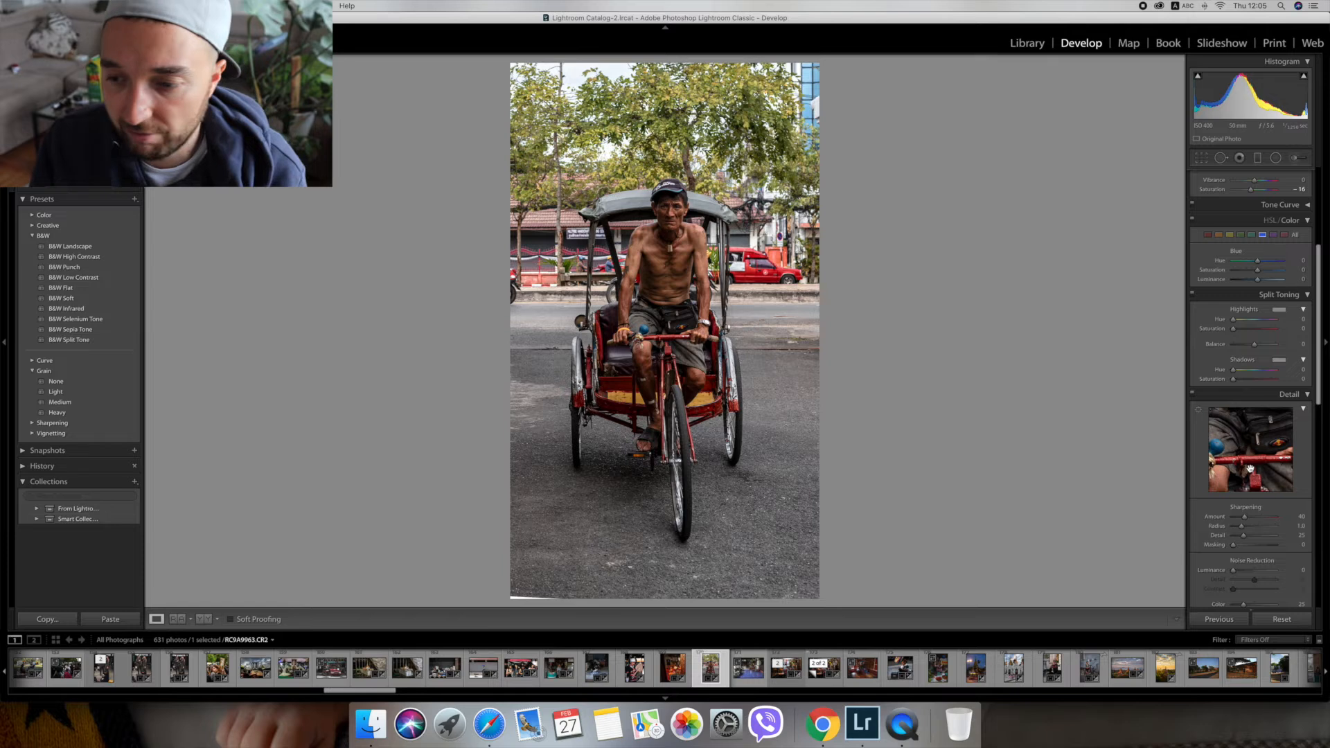
{"action": "left_click", "coordinate": [1237, 518]}
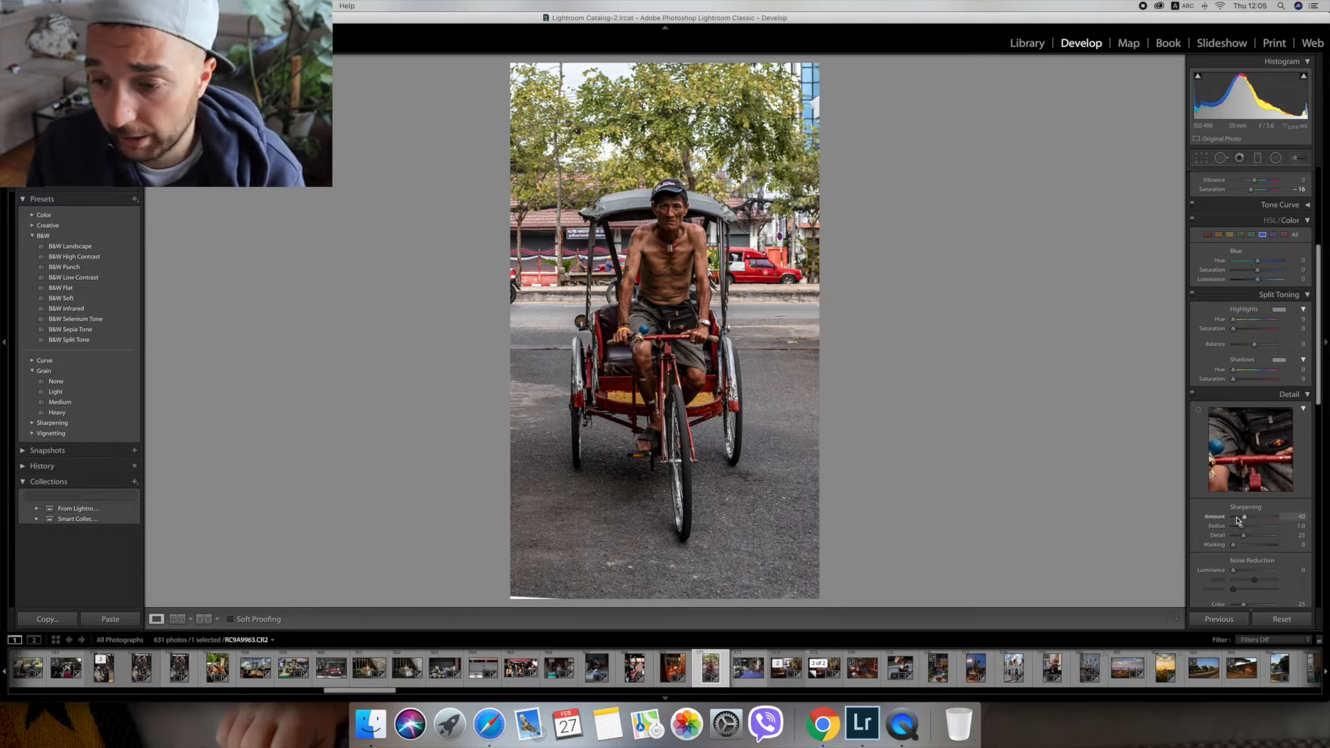
{"action": "left_click_drag", "start_coordinate": [1239, 518], "coordinate": [1238, 517]}
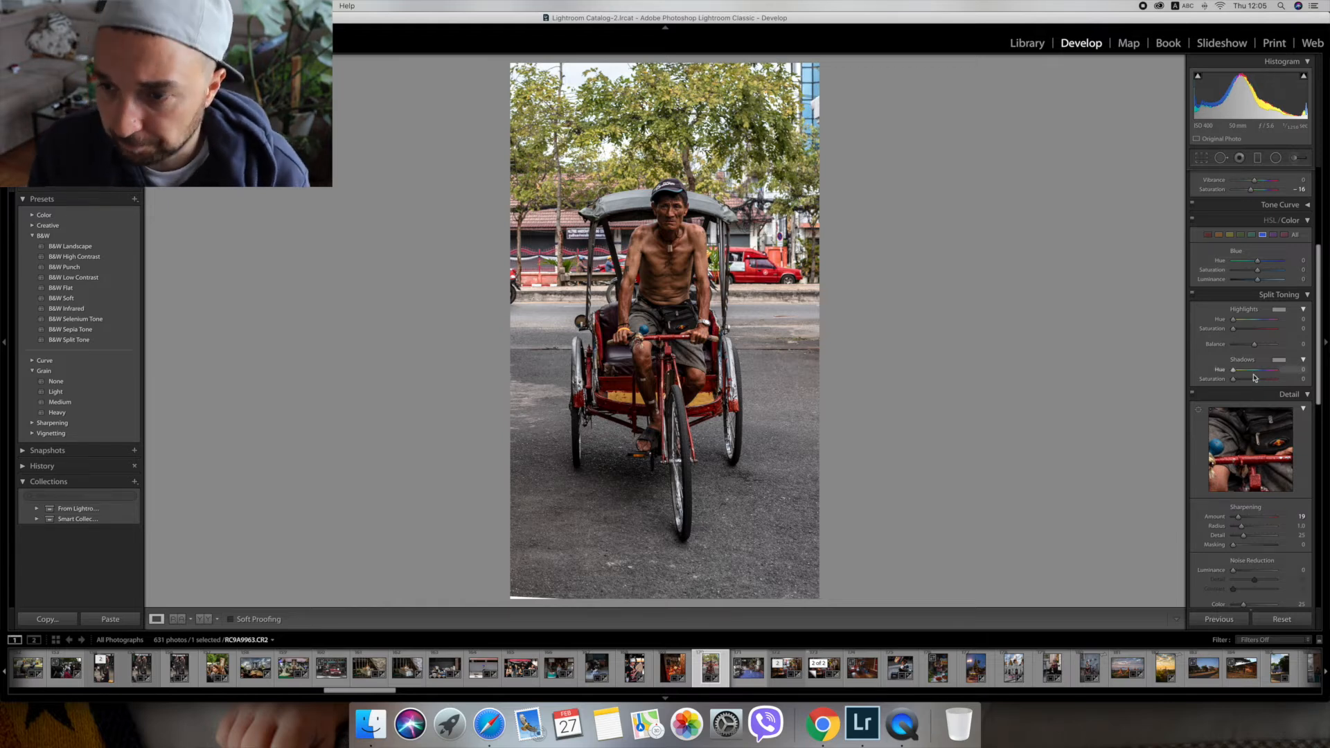
Crop the photo tighter around the rickshaw at the sides and bottom, cutting off the blank wedge along the lower edge.
{"action": "scroll", "coordinate": [1255, 377], "scroll_direction": "up", "scroll_amount": 5}
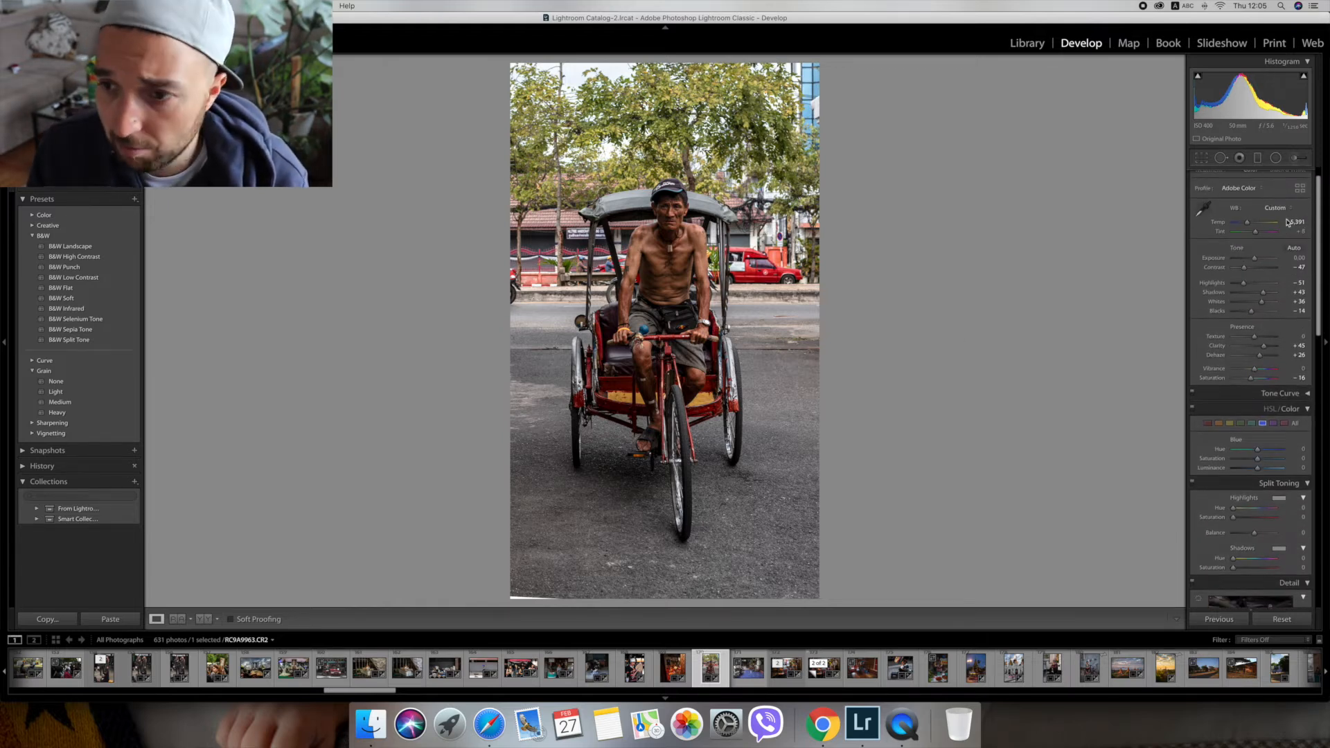
{"action": "left_click", "coordinate": [1205, 162]}
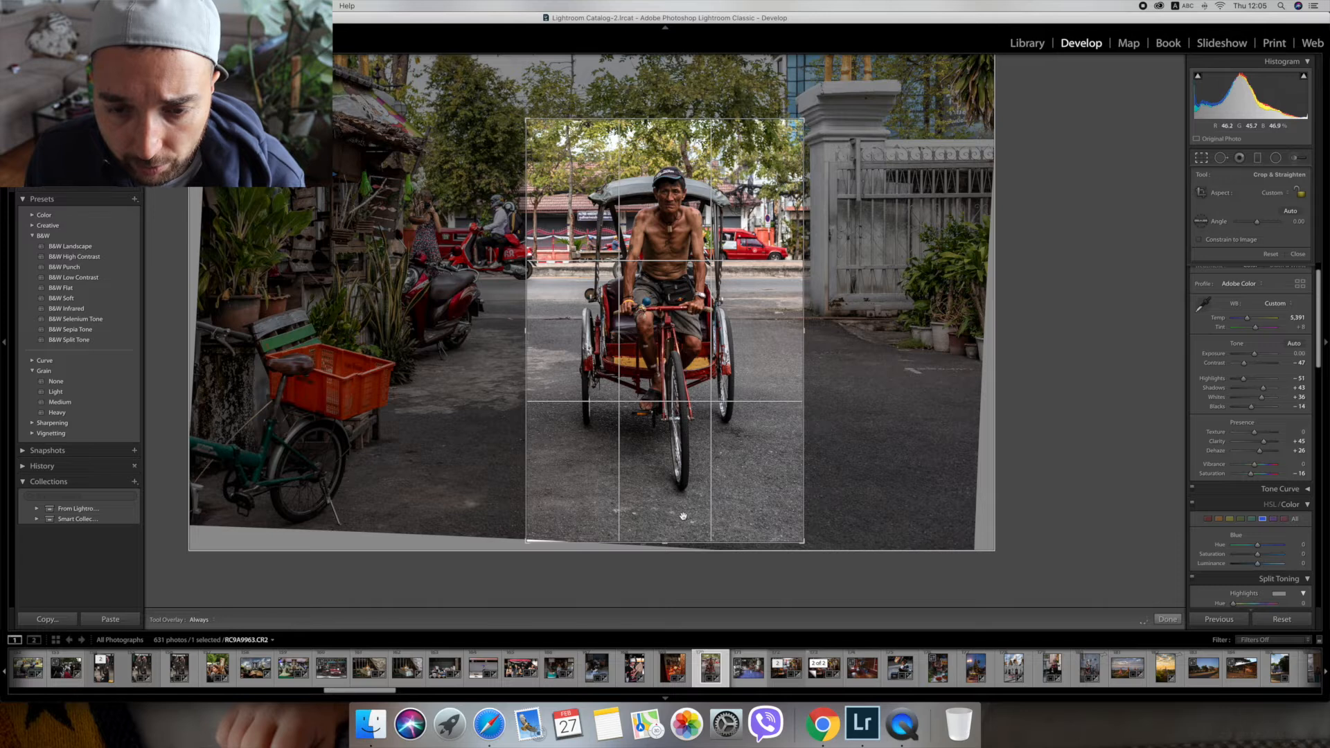
{"action": "left_click_drag", "start_coordinate": [804, 310], "coordinate": [782, 308]}
{"action": "left_click_drag", "start_coordinate": [663, 540], "coordinate": [664, 528]}
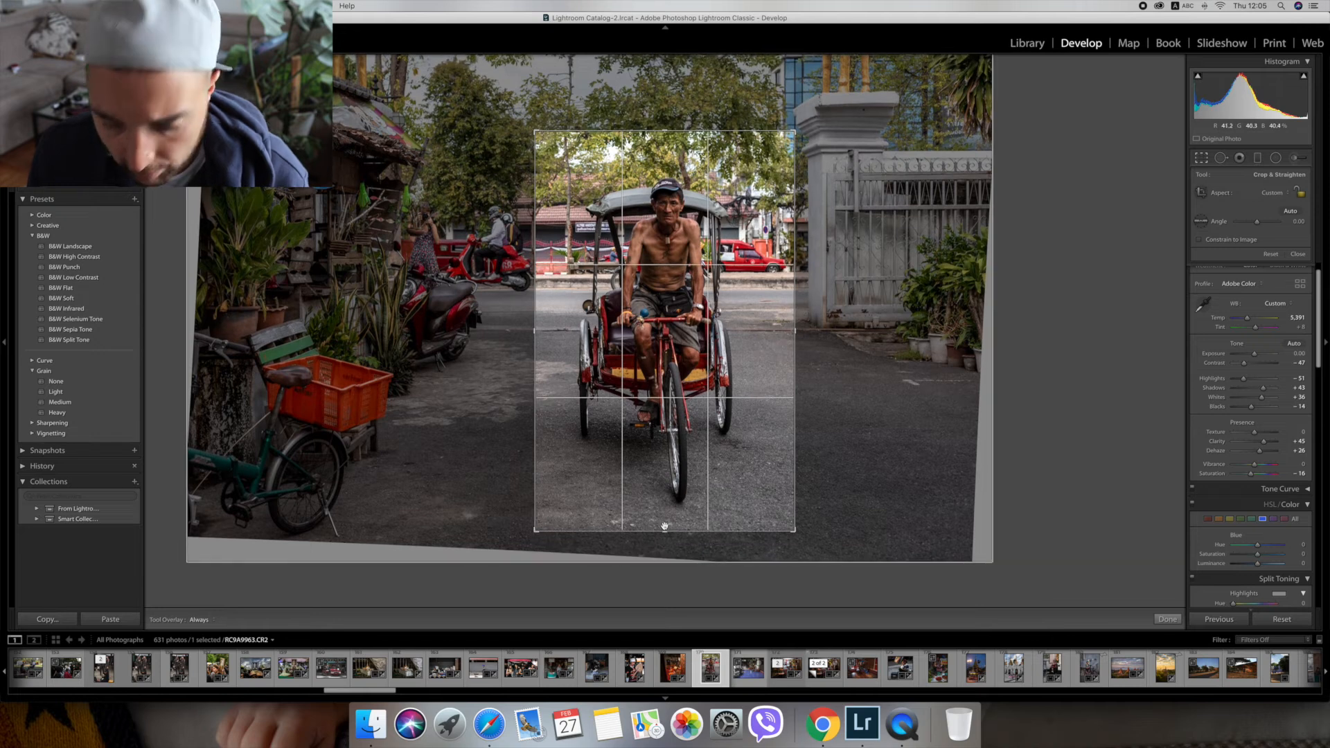
{"action": "key", "text": "Return"}
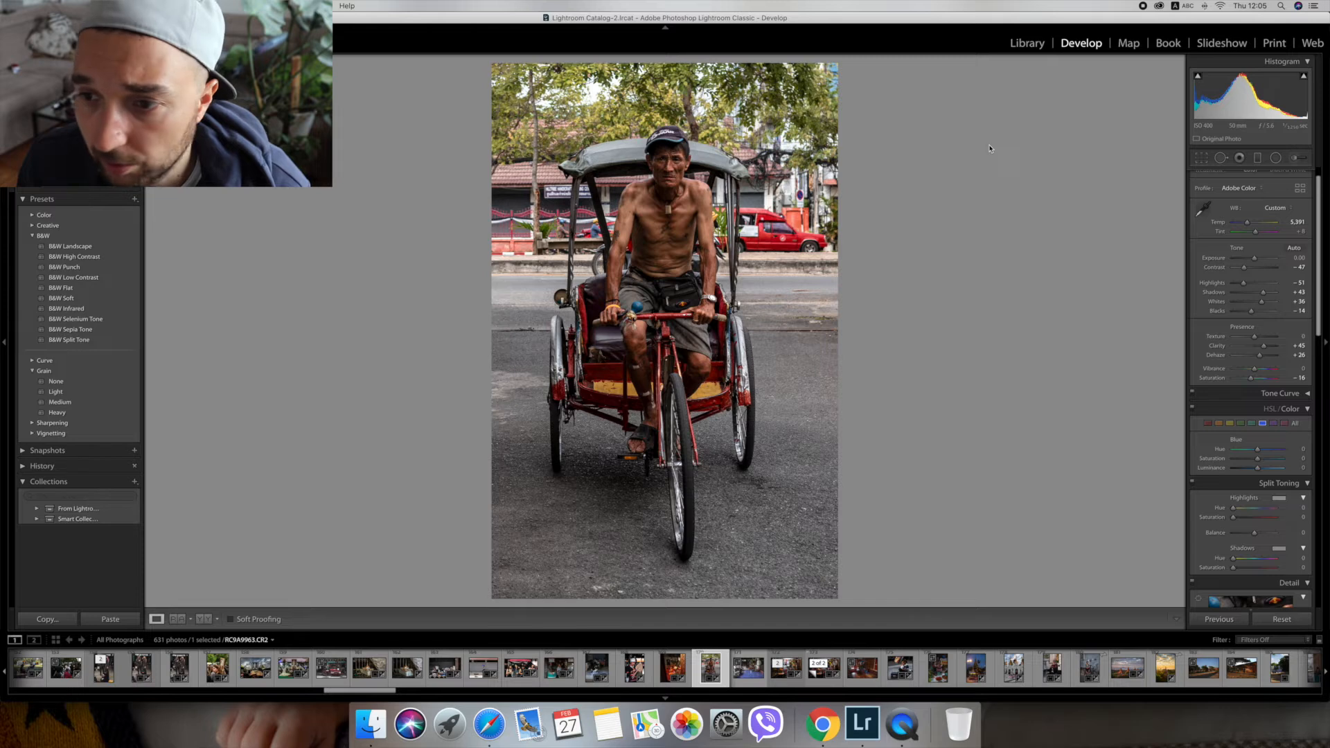
Extend the crop upward to include more of the trees above the driver, and check the photo full screen.
{"action": "left_click", "coordinate": [1201, 159]}
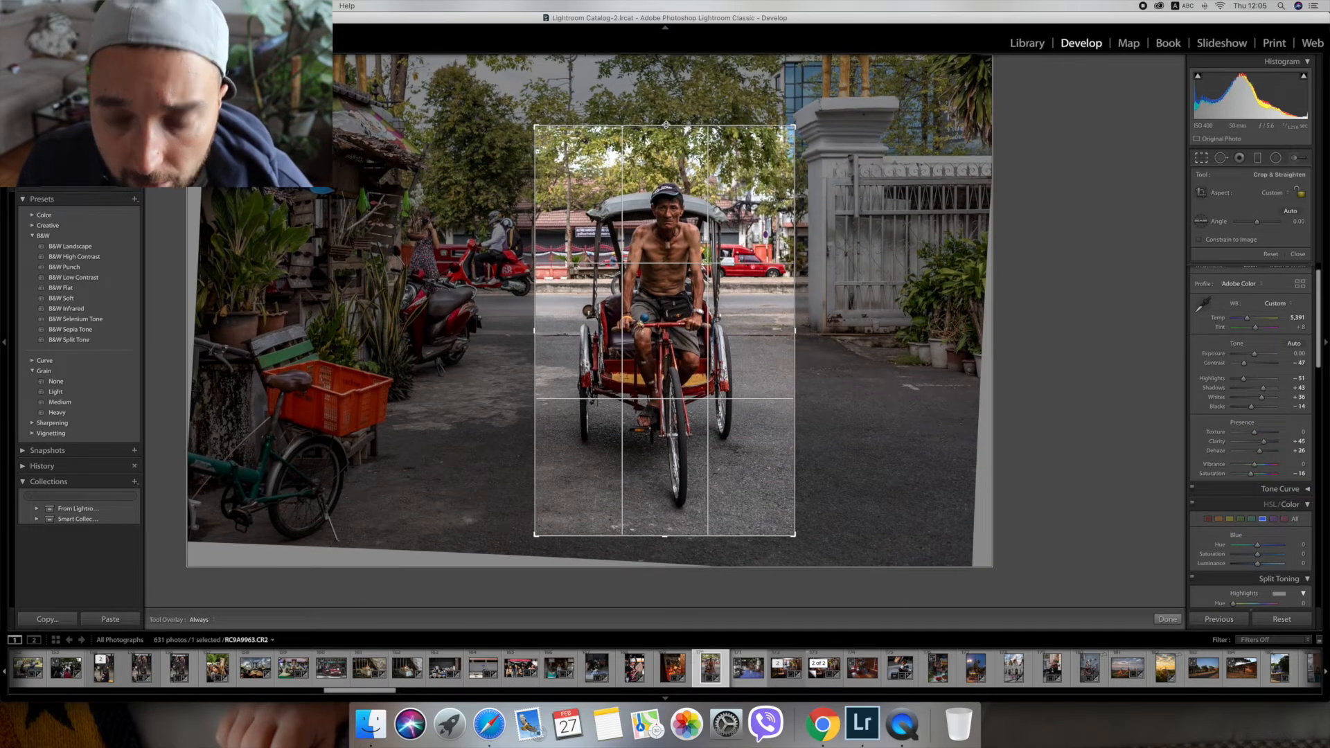
{"action": "key", "text": "Return"}
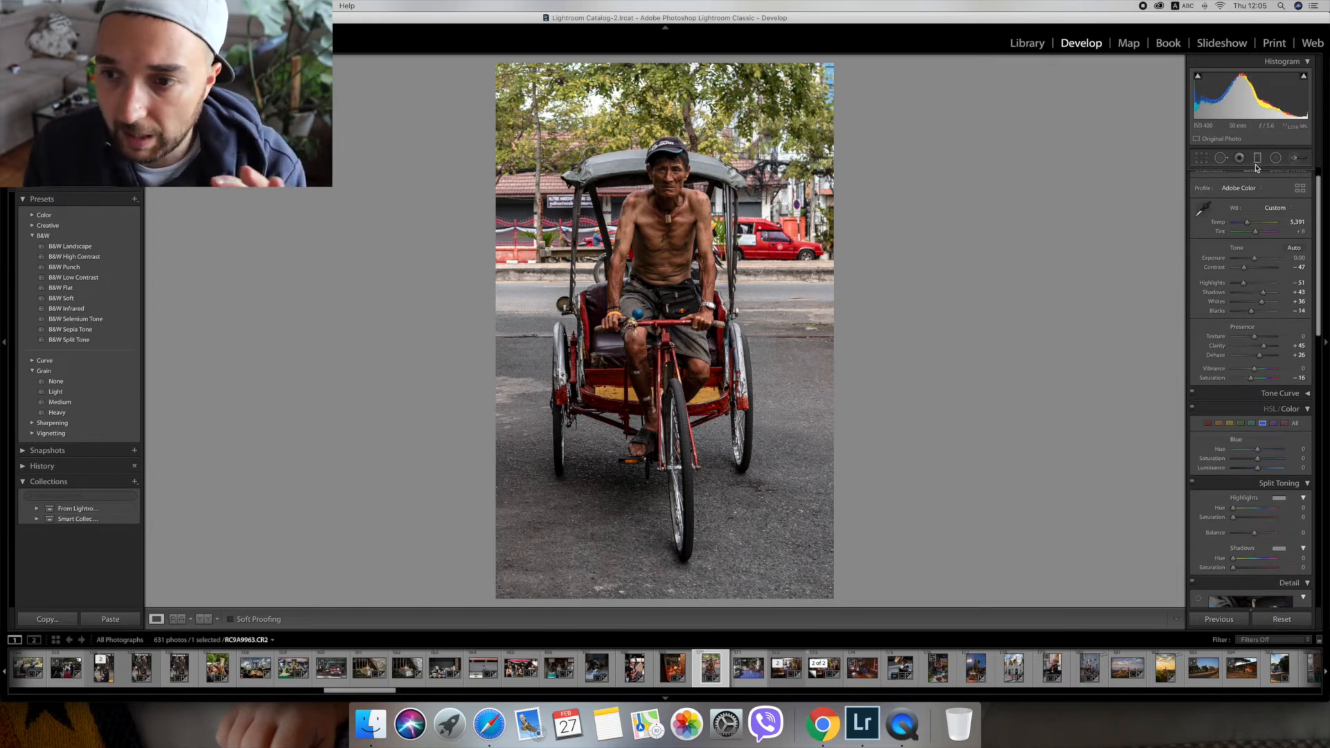
{"action": "left_click", "coordinate": [1201, 158]}
{"action": "left_click_drag", "start_coordinate": [670, 127], "coordinate": [671, 124]}
{"action": "key", "text": "Return"}
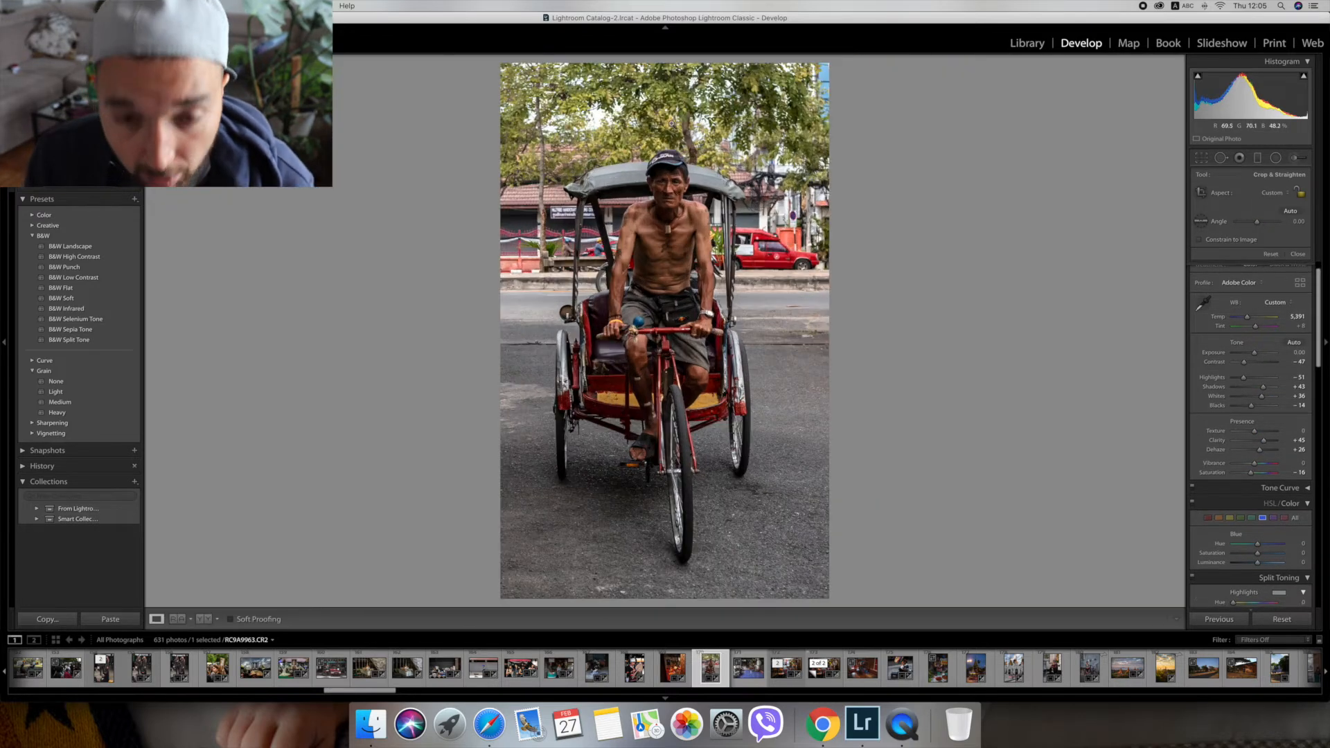
{"action": "key", "text": "f"}
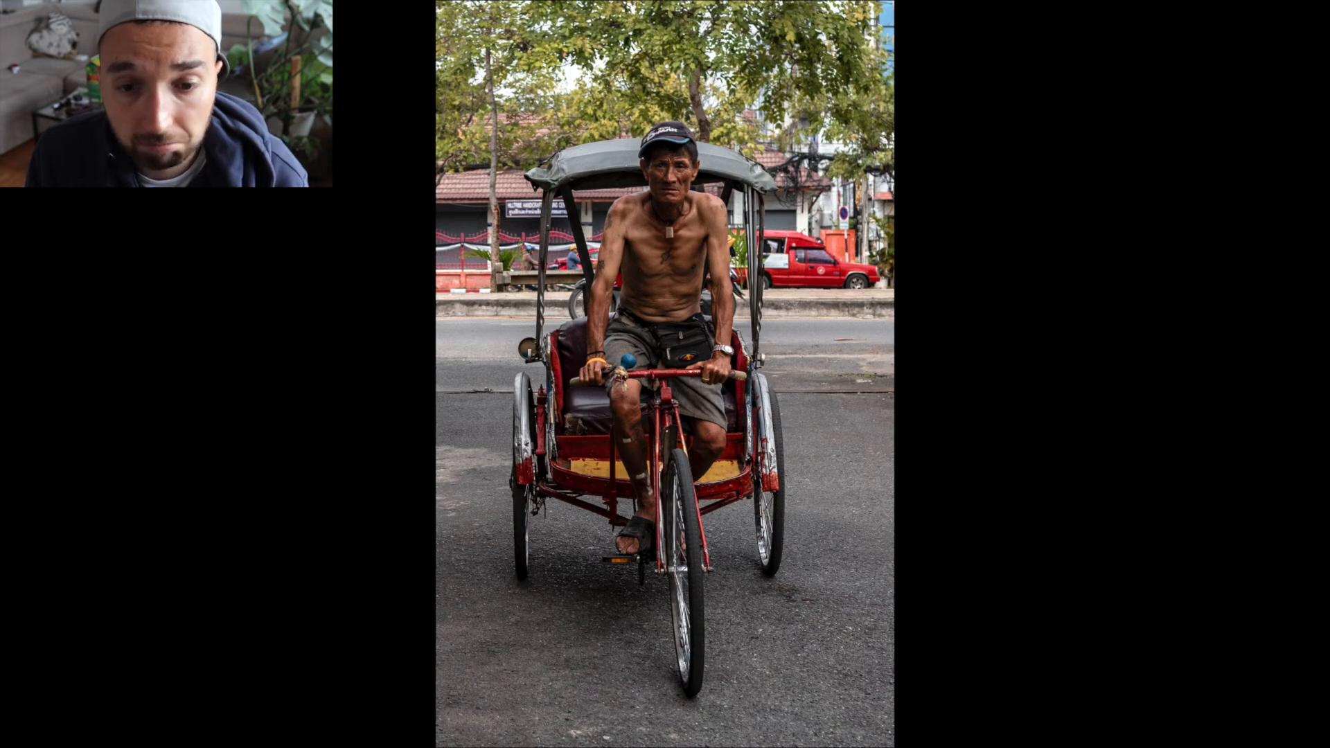
{"action": "key", "text": "f"}
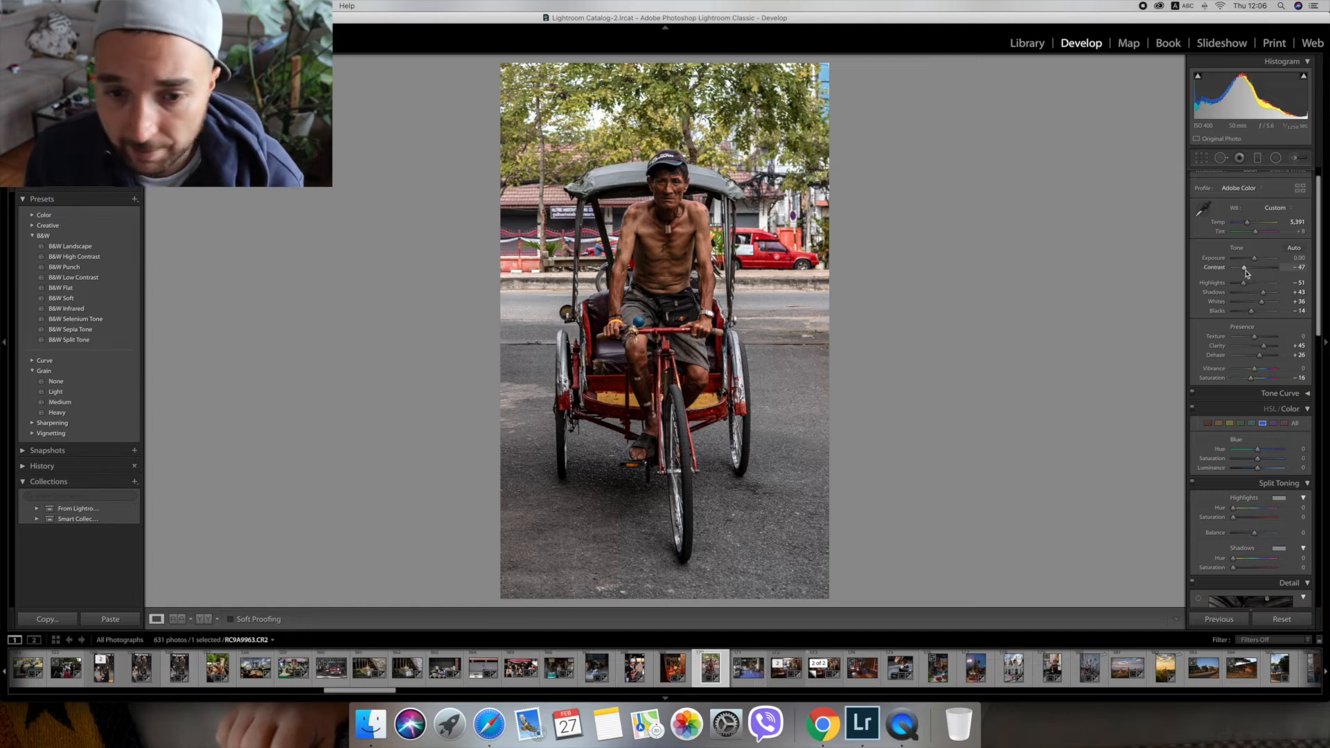
Place an inverted radial filter over the driver's face.
{"action": "left_click", "coordinate": [808, 204]}
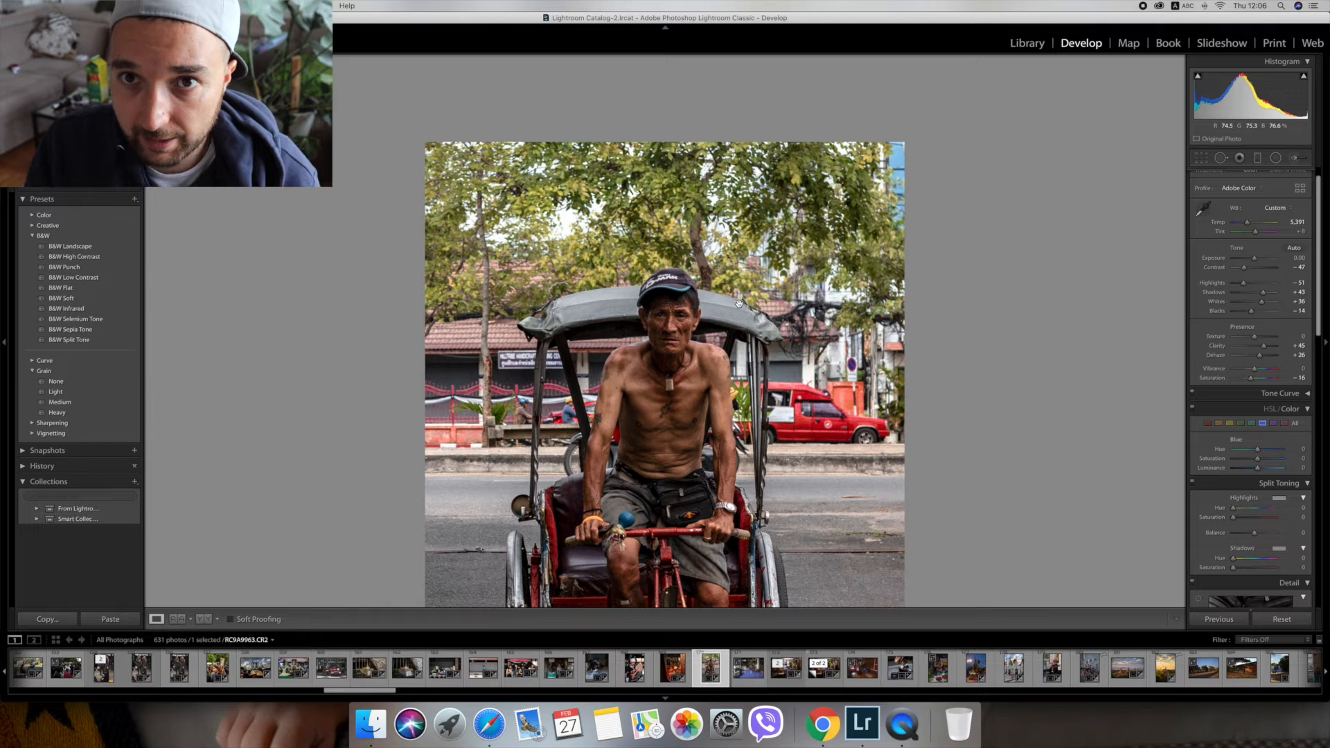
{"action": "left_click", "coordinate": [1275, 157]}
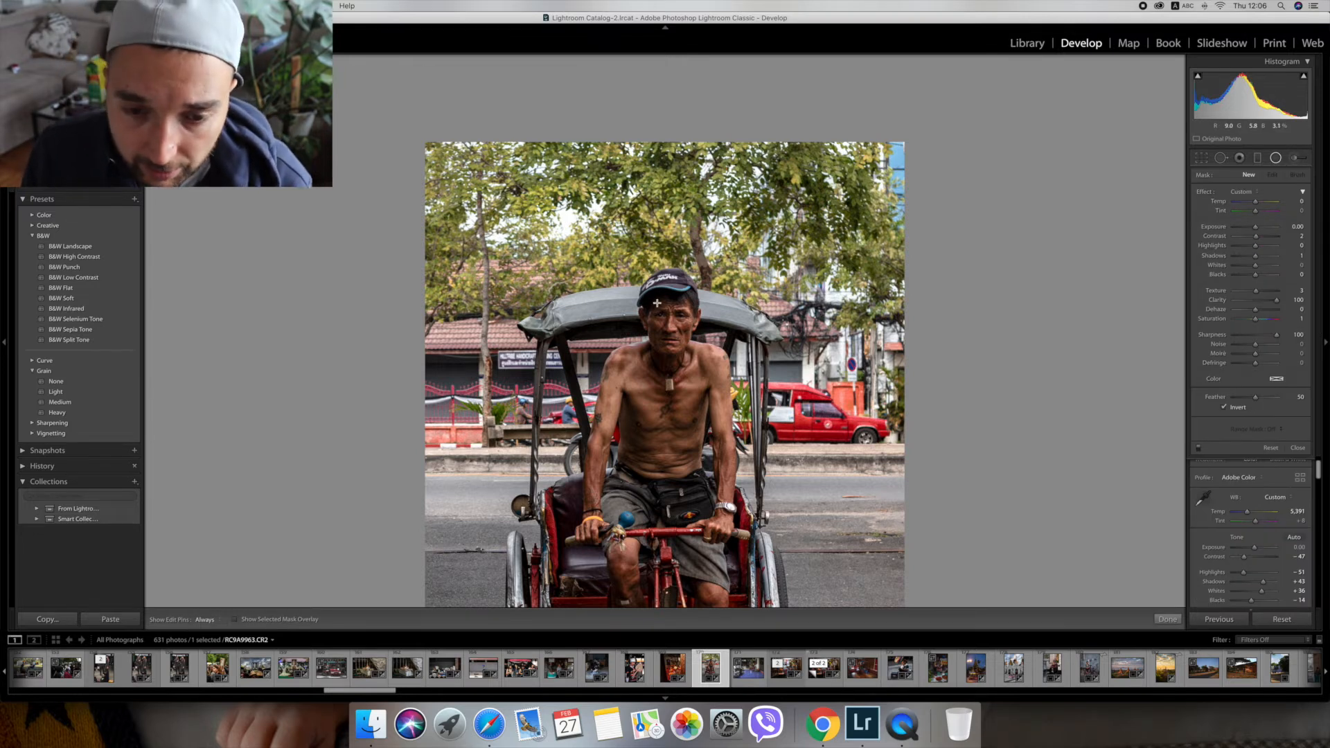
{"action": "mouse_move", "coordinate": [658, 303]}
{"action": "left_mouse_down"}
{"action": "mouse_move", "coordinate": [691, 342]}
{"action": "mouse_move", "coordinate": [669, 319]}
{"action": "left_mouse_up"}
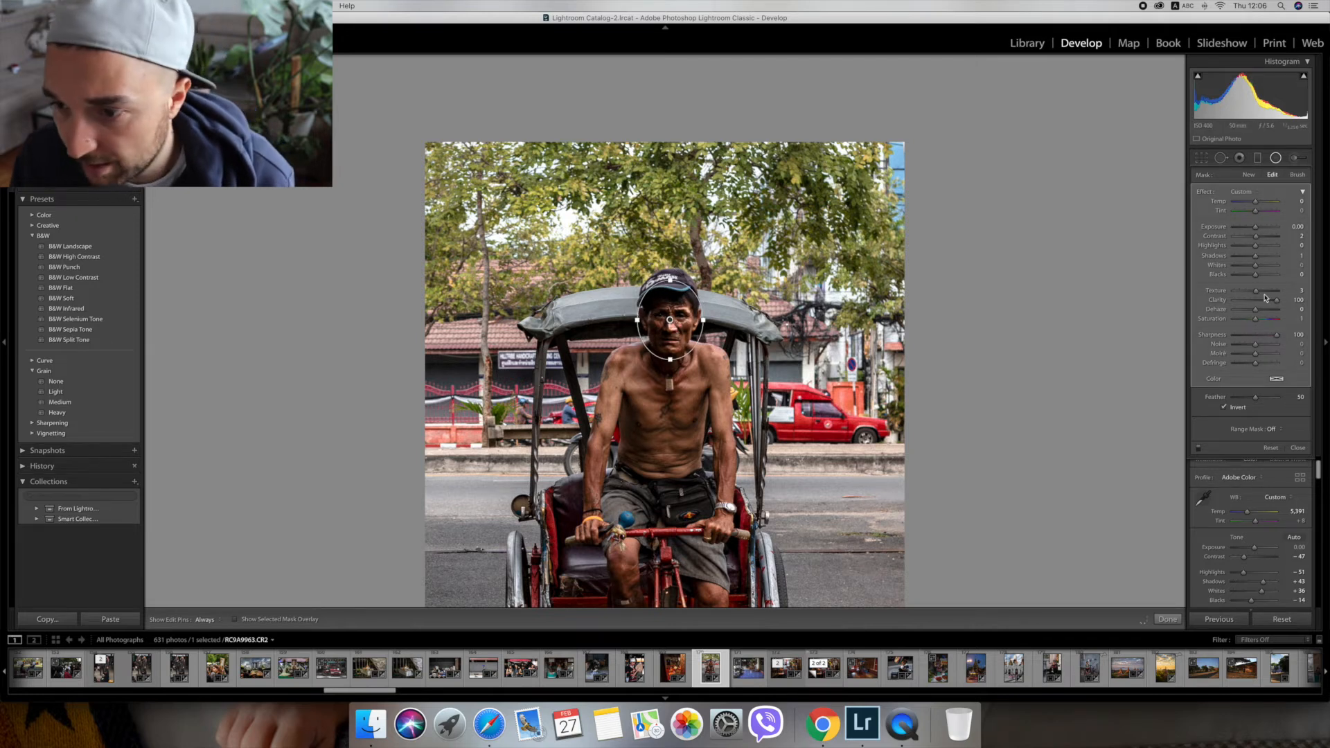
Reset the face filter's Clarity, Sharpness, Contrast and Shadows to 0.
{"action": "left_click", "coordinate": [1299, 300]}
{"action": "type", "text": "0"}
{"action": "left_click", "coordinate": [1299, 335]}
{"action": "type", "text": "0"}
{"action": "left_click", "coordinate": [1298, 236]}
{"action": "type", "text": "0"}
{"action": "left_click", "coordinate": [1298, 256]}
{"action": "type", "text": "0"}
{"action": "left_click", "coordinate": [1299, 257]}
{"action": "type", "text": "0"}
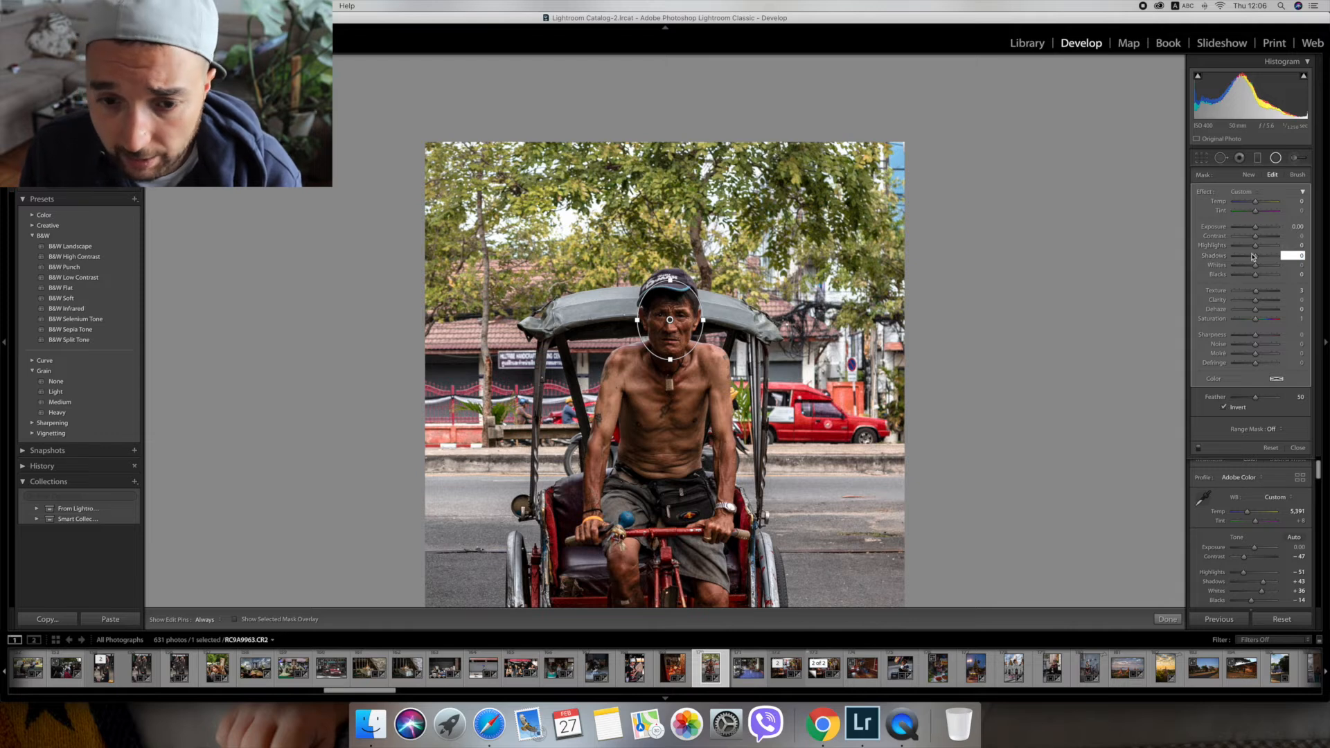
Set the face filter's Exposure to 0.16 and Shadows to 16, zero its Texture and Saturation, and close the filter.
{"action": "left_click_drag", "start_coordinate": [1256, 256], "coordinate": [1259, 229]}
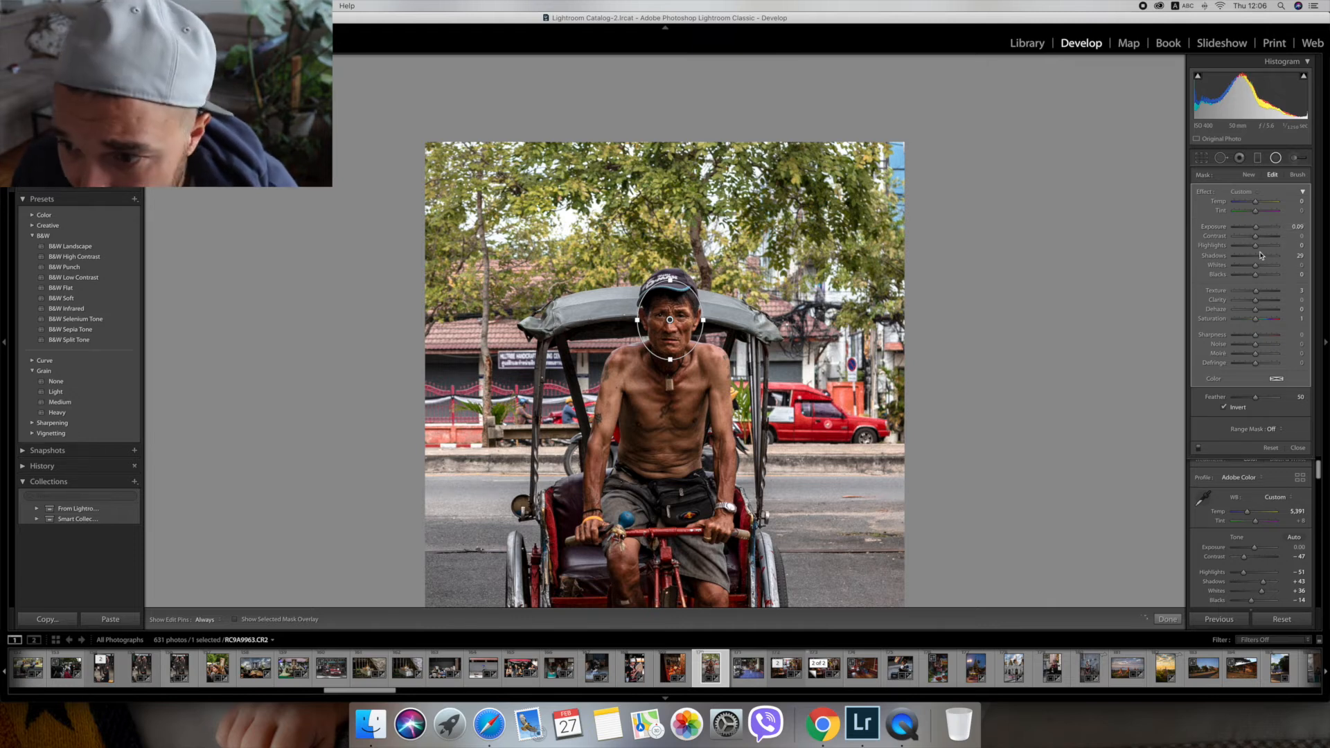
{"action": "left_click_drag", "start_coordinate": [1260, 256], "coordinate": [1258, 258]}
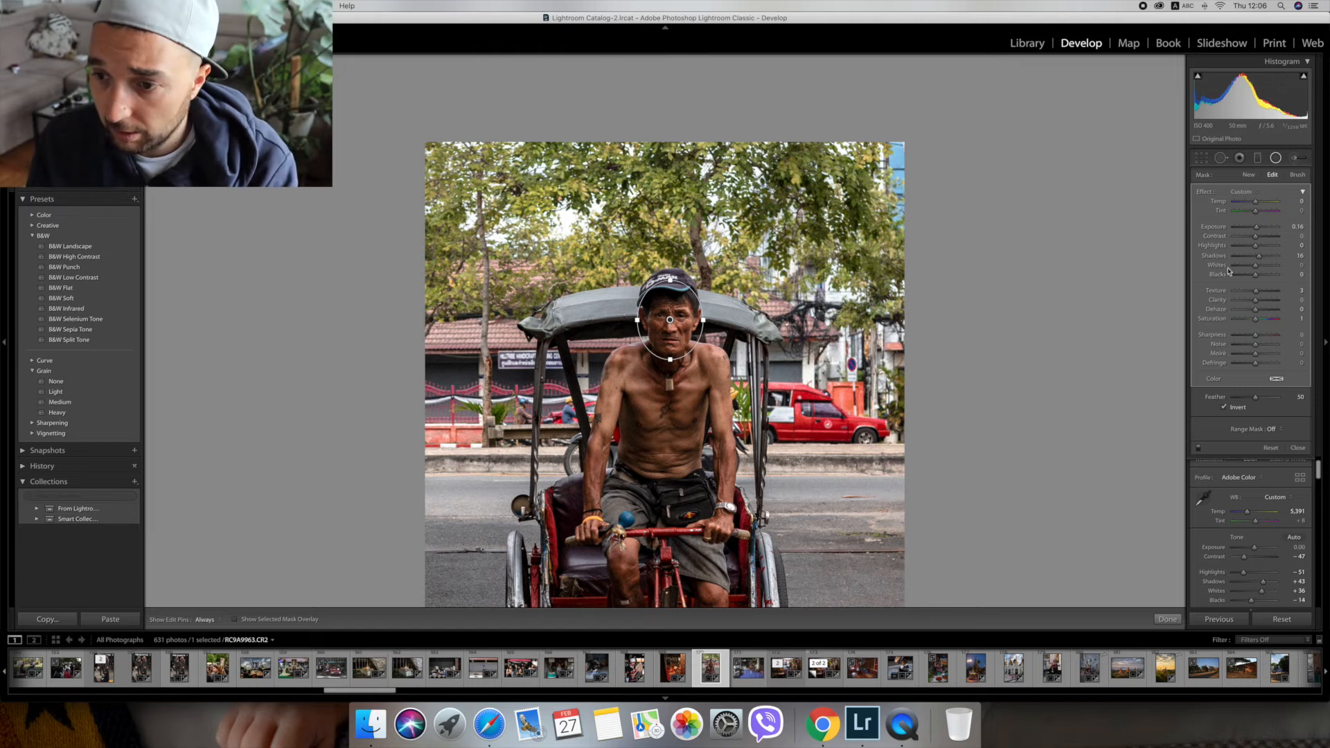
{"action": "left_click", "coordinate": [1293, 291]}
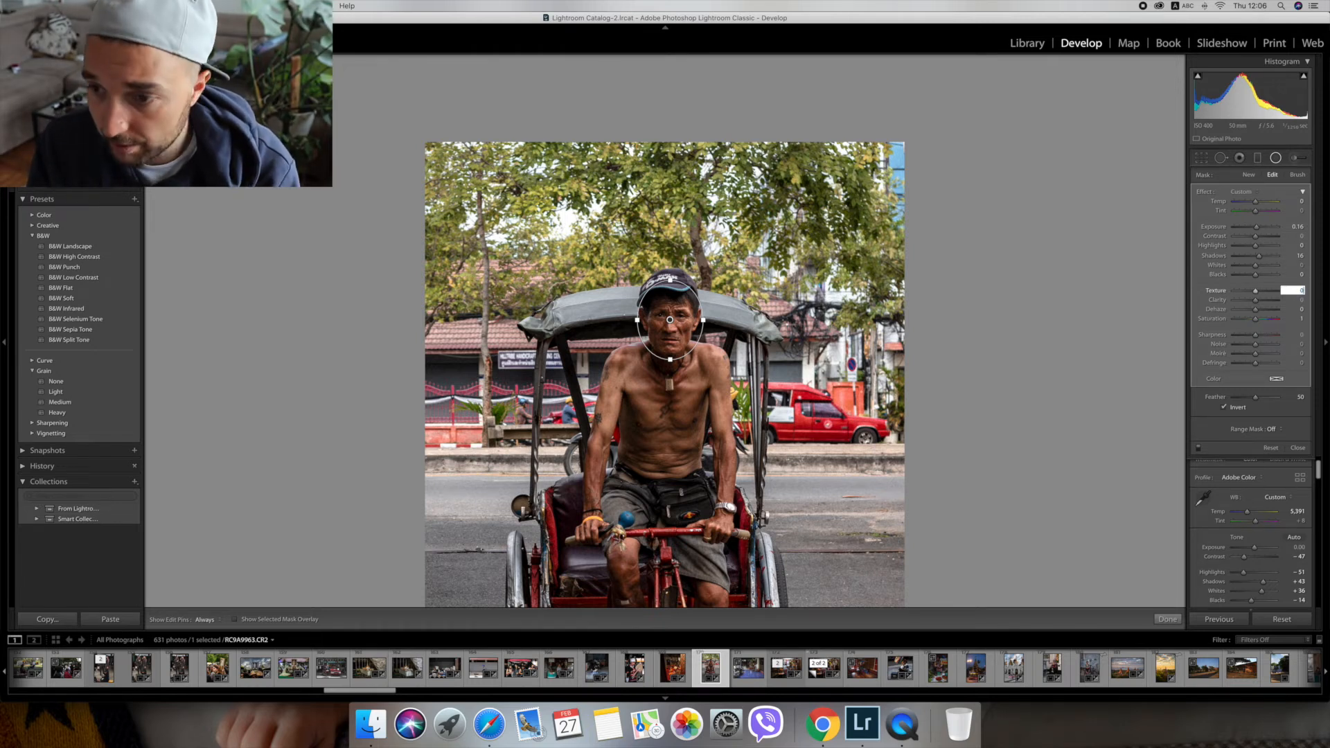
{"action": "left_click", "coordinate": [1293, 318]}
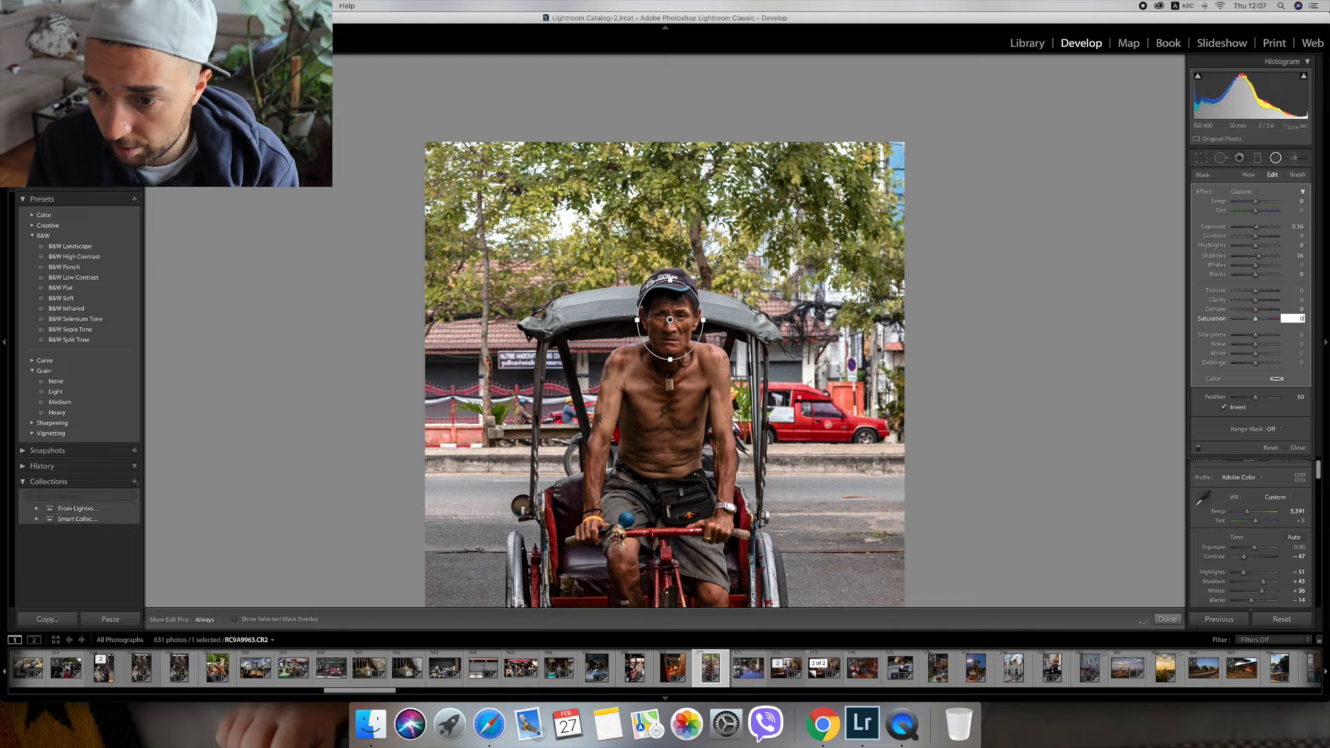
{"action": "key", "text": "Return"}
{"action": "left_click", "coordinate": [1035, 335]}
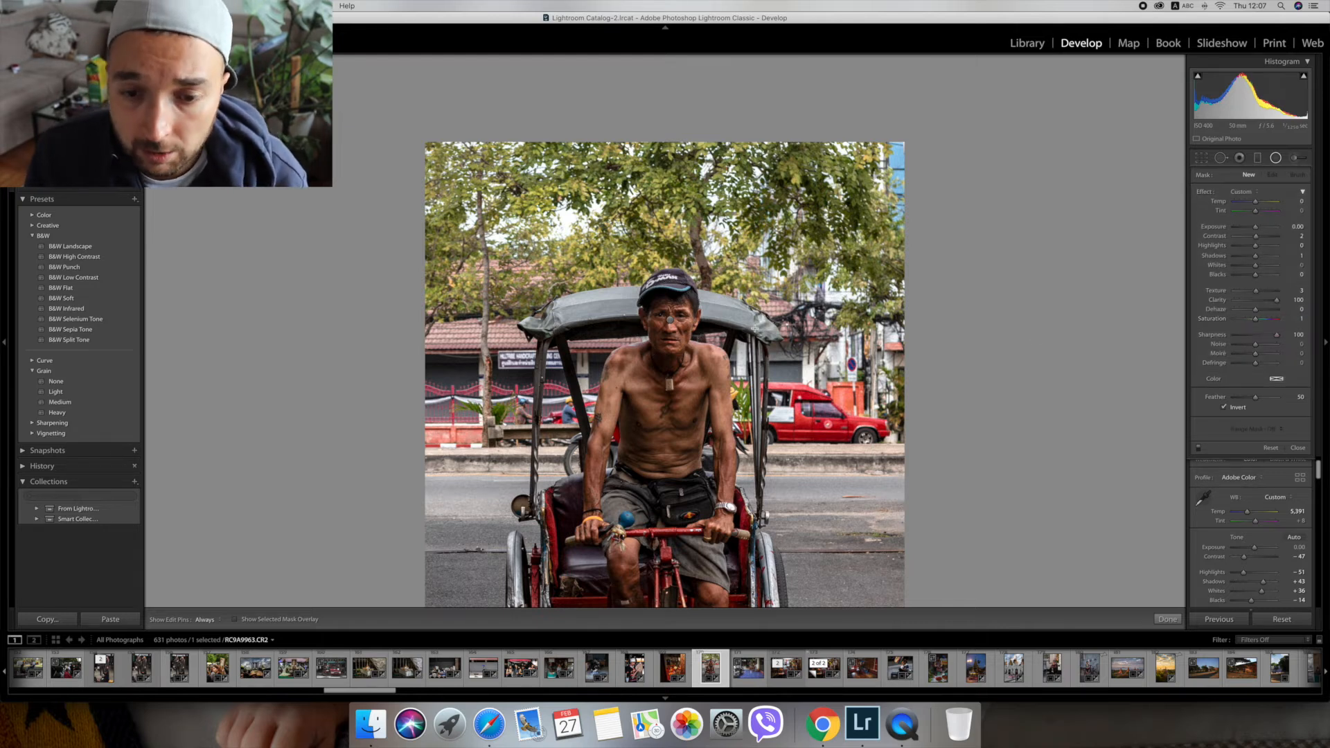
{"action": "key", "text": "shift+m"}
Raise the whole photo's Clarity to +61.
{"action": "left_click", "coordinate": [768, 279]}
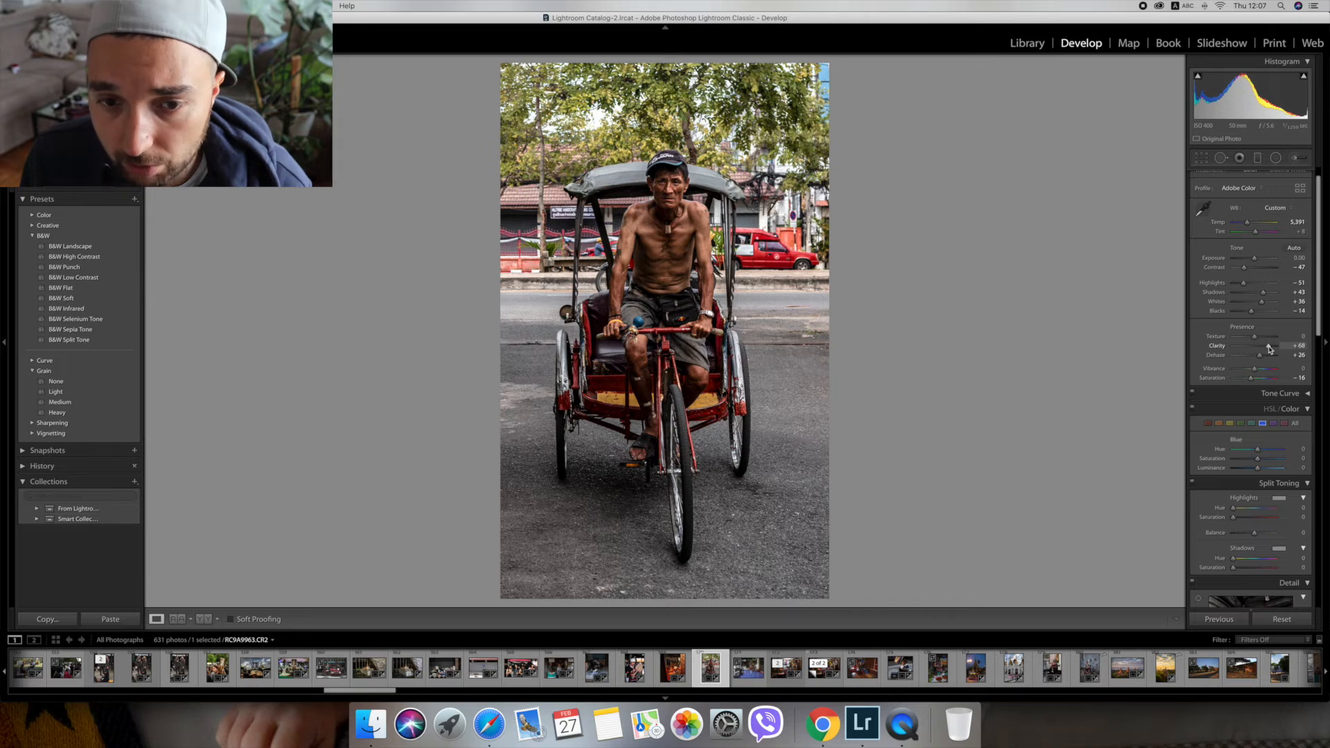
{"action": "left_click_drag", "start_coordinate": [1270, 349], "coordinate": [1269, 350]}
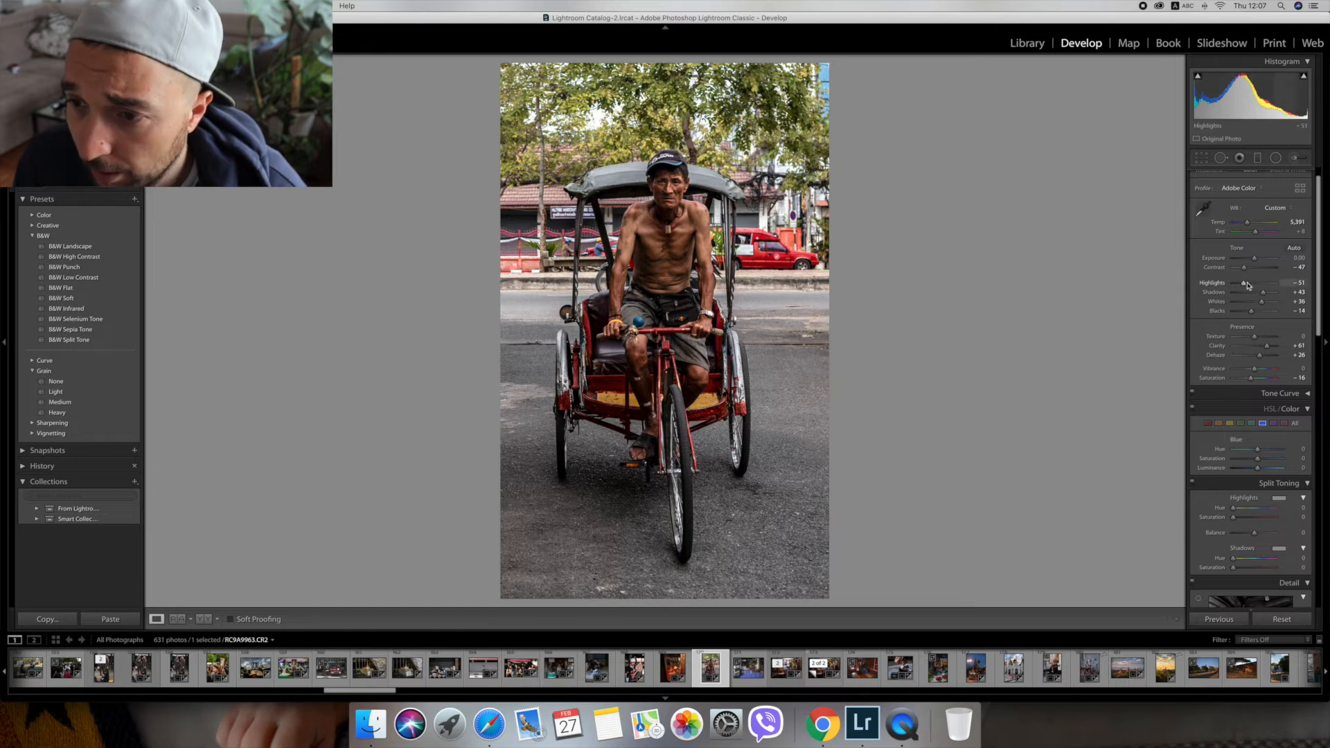
Duplicate the radial filter on the driver's face.
{"action": "left_click", "coordinate": [1275, 158]}
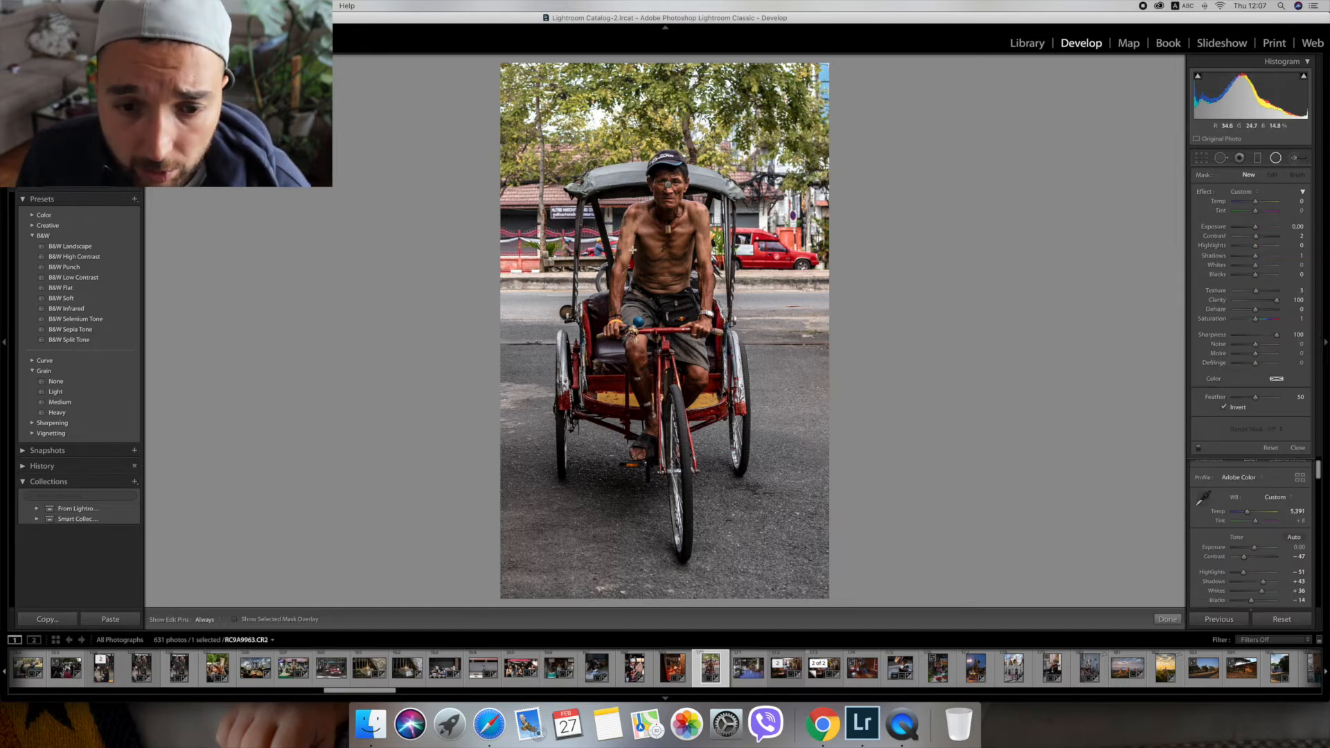
{"action": "left_click", "coordinate": [668, 185]}
{"action": "right_click", "coordinate": [675, 186]}
{"action": "left_click", "coordinate": [678, 188]}
Enlarge the duplicated radial filter and center it near the handlebars to cover the driver's body and front wheel, and finish the filter.
{"action": "left_click_drag", "start_coordinate": [668, 186], "coordinate": [668, 151]}
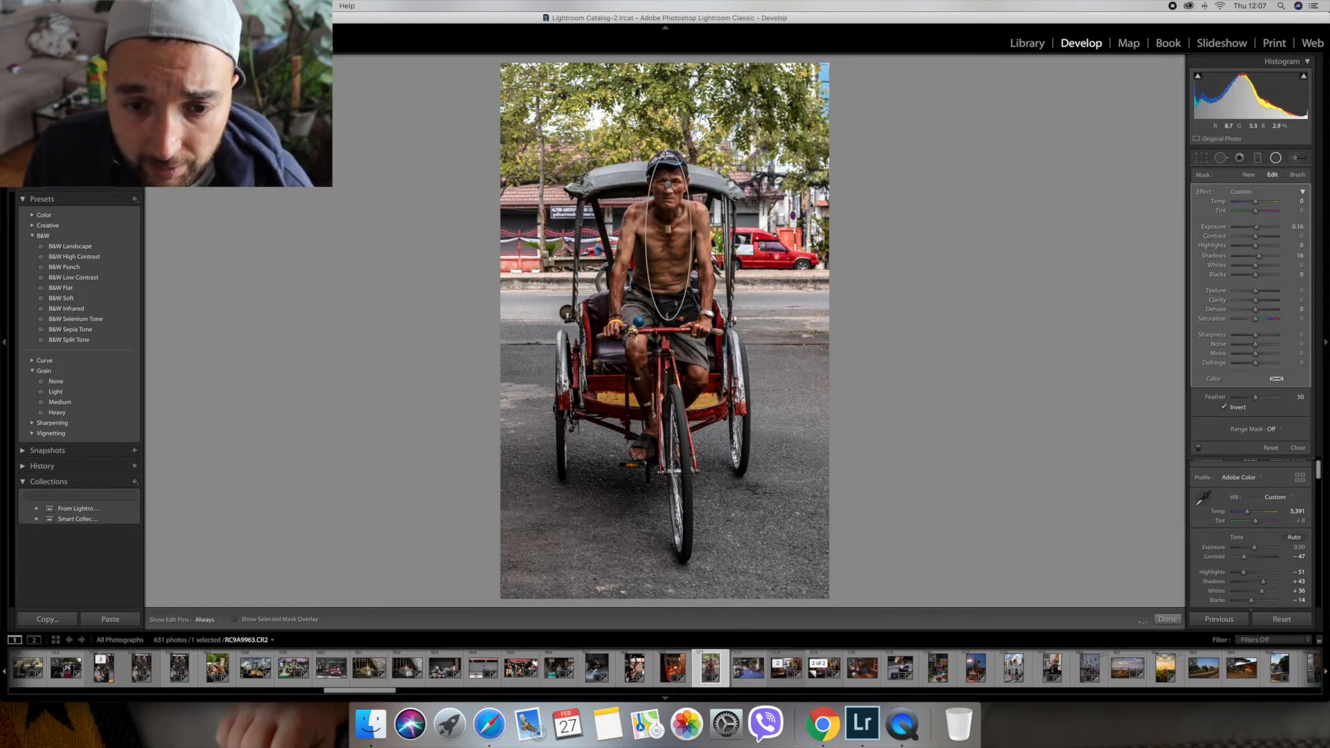
{"action": "left_click_drag", "start_coordinate": [646, 236], "coordinate": [612, 236]}
{"action": "left_click_drag", "start_coordinate": [667, 320], "coordinate": [668, 439]}
{"action": "left_click_drag", "start_coordinate": [722, 238], "coordinate": [669, 328]}
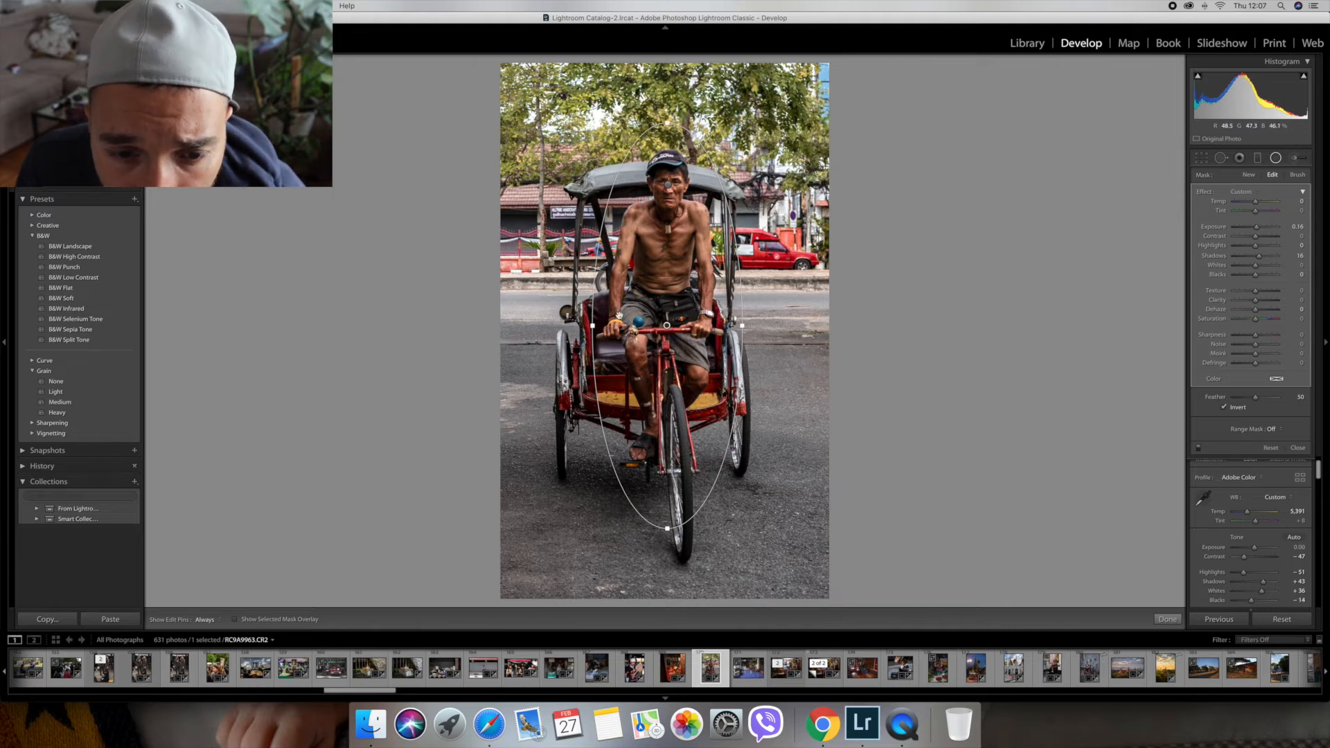
{"action": "left_click_drag", "start_coordinate": [594, 325], "coordinate": [589, 325]}
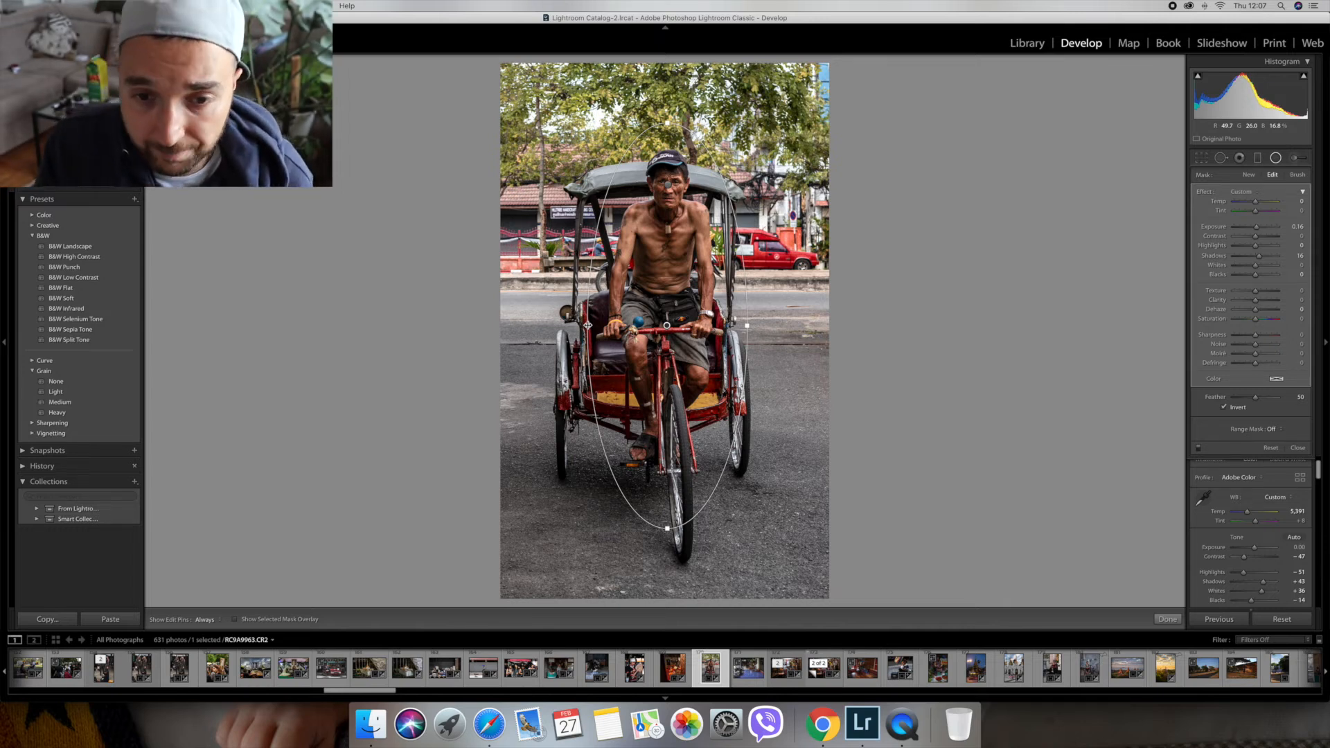
{"action": "key", "text": "Return"}
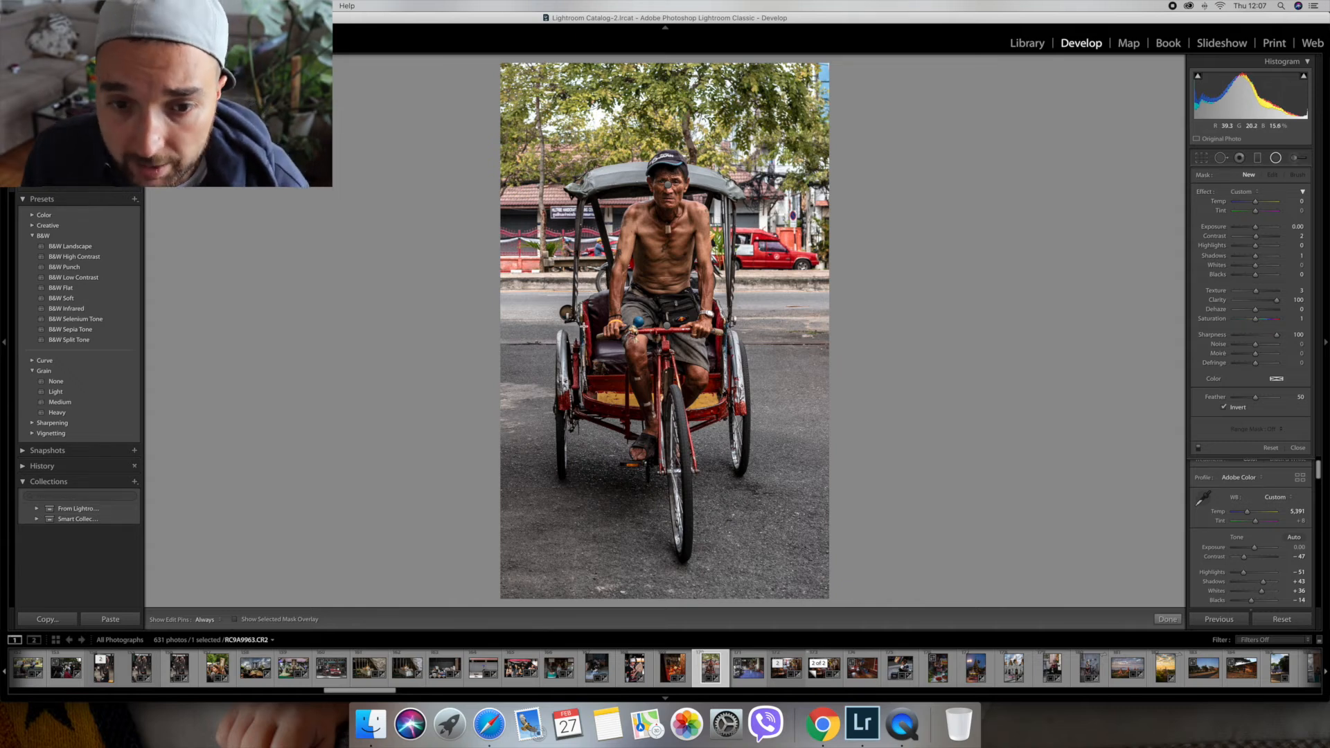
{"action": "key", "text": "Return"}
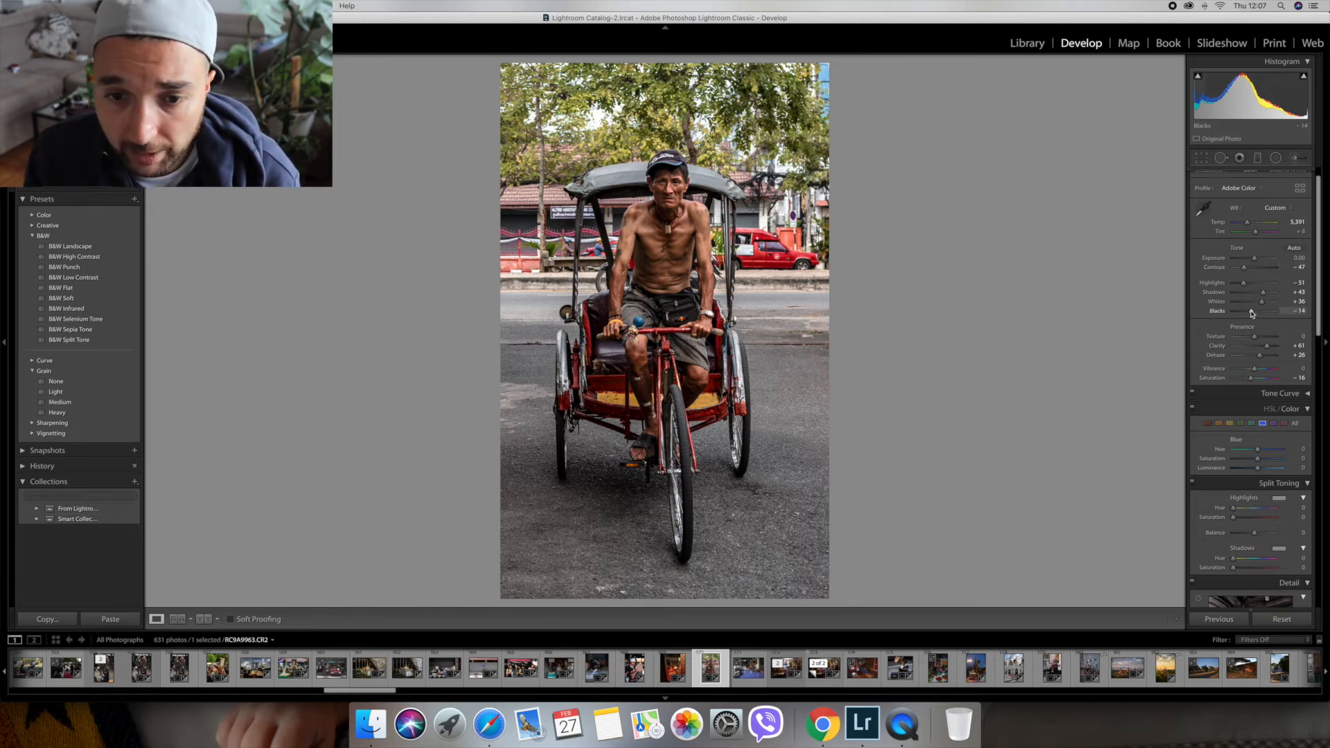
Lower the whole photo's Blacks to −29 and Dehaze to +24.
{"action": "scroll", "coordinate": [1252, 313], "scroll_direction": "down", "scroll_amount": 1}
{"action": "left_click_drag", "start_coordinate": [1252, 306], "coordinate": [1250, 306]}
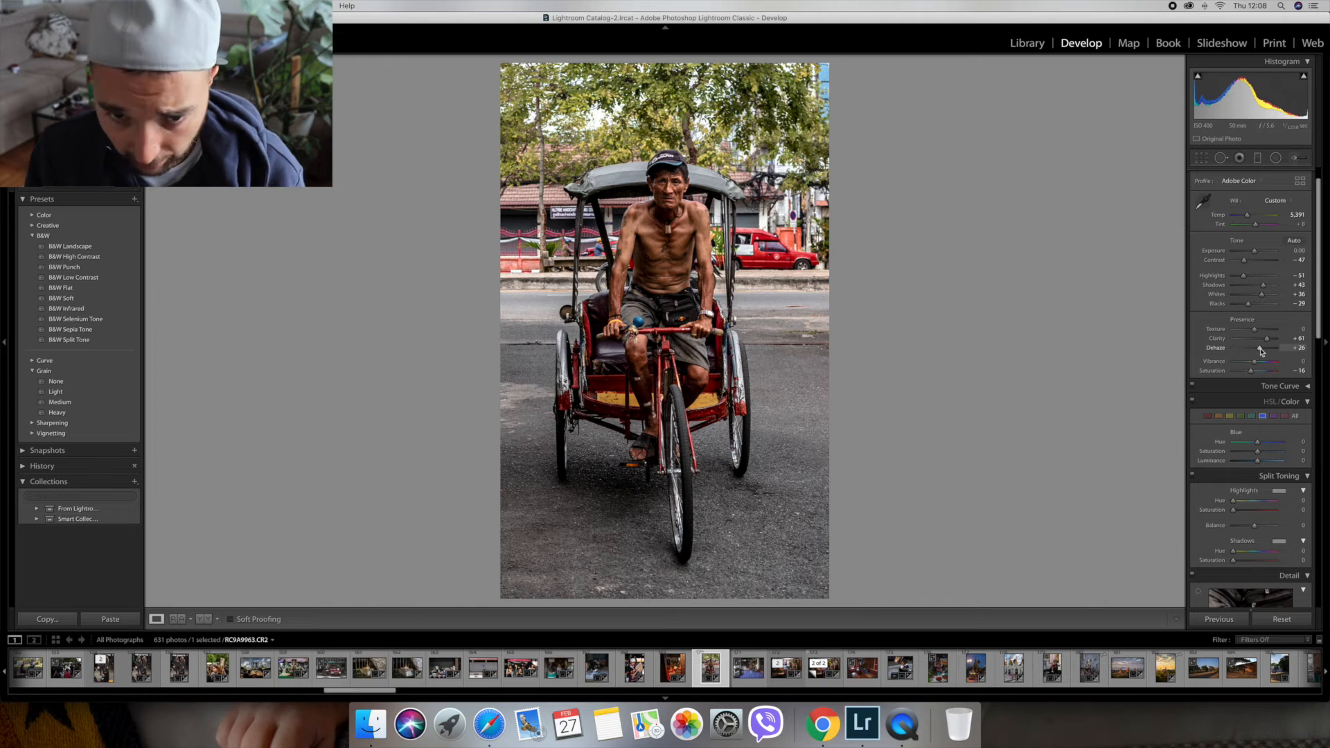
{"action": "left_click_drag", "start_coordinate": [1262, 351], "coordinate": [1260, 352]}
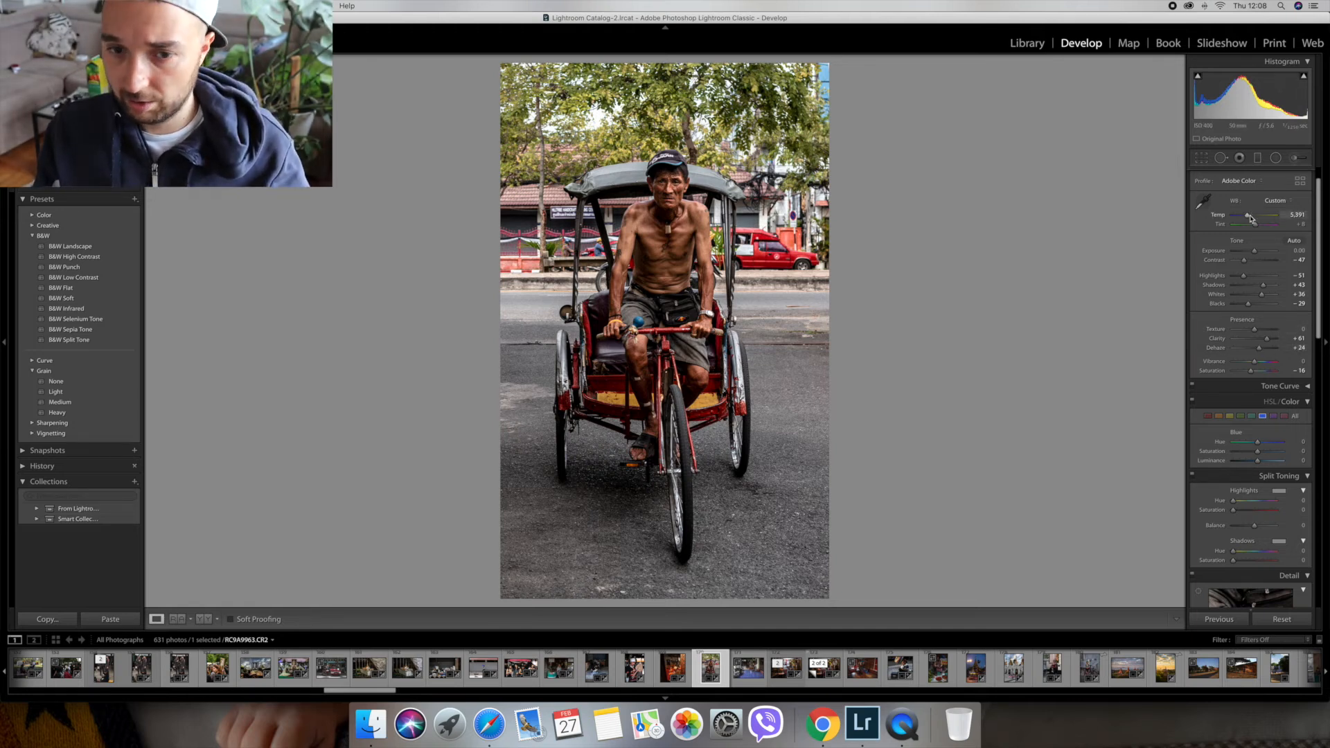
Cool the photo's white balance Temp to 4,994 and leave the full-screen preview.
{"action": "left_click_drag", "start_coordinate": [1247, 218], "coordinate": [1247, 219]}
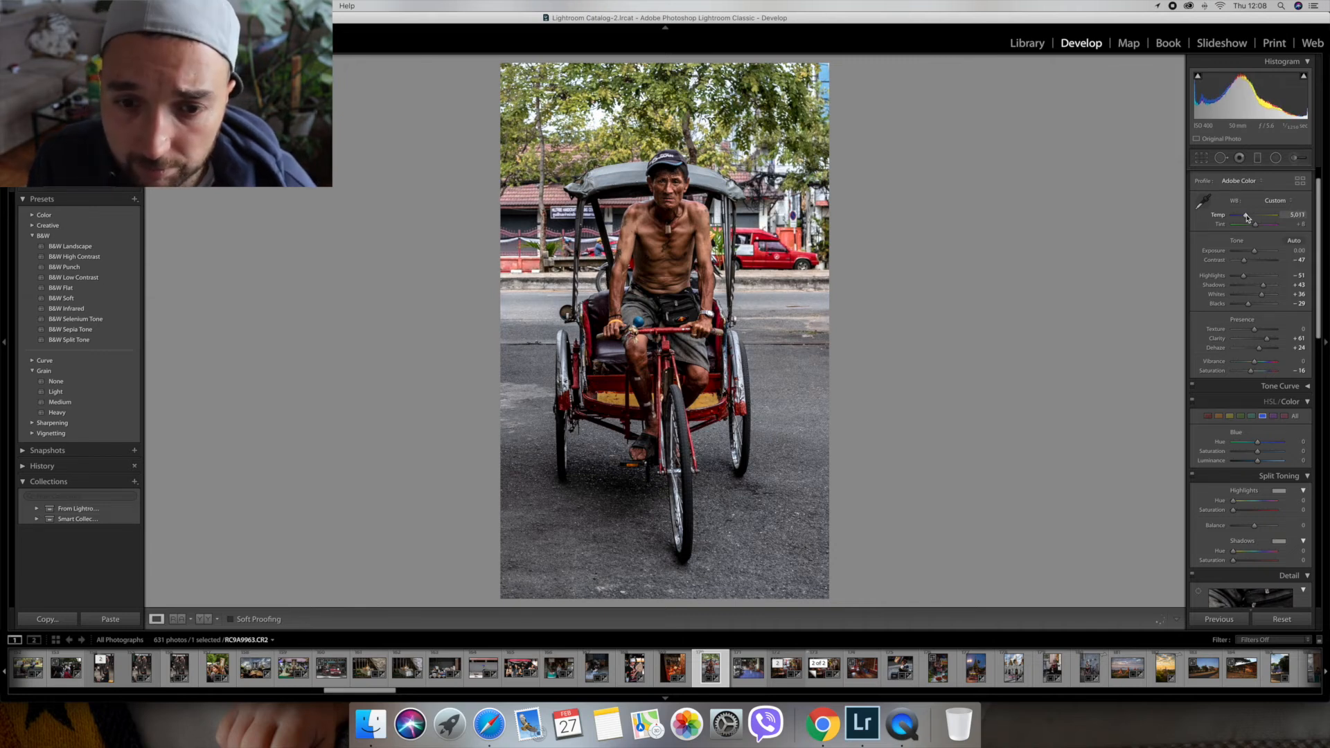
{"action": "left_click_drag", "start_coordinate": [1247, 218], "coordinate": [1246, 217]}
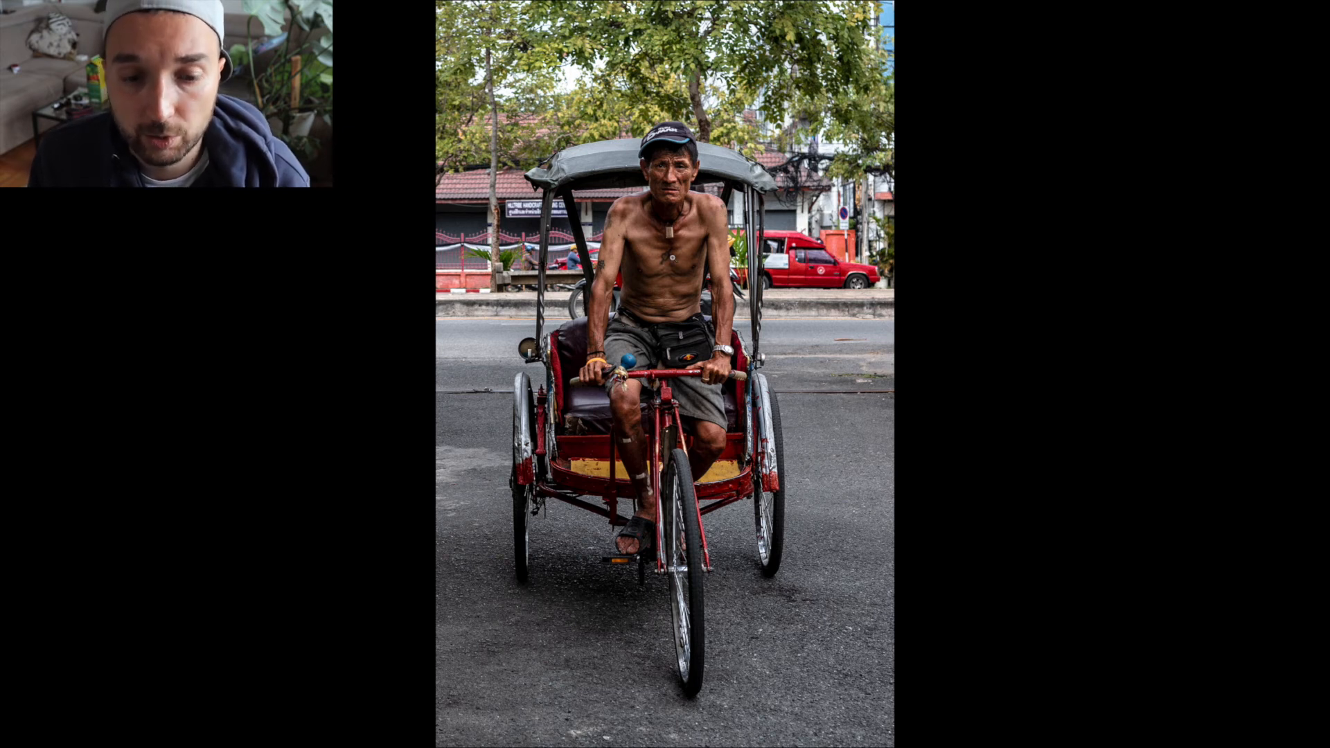
{"action": "key", "text": "f"}
Set up an adjustment brush with Clarity 51 and Saturation 60, and zero its Sharpness, Contrast and Shadows.
{"action": "left_click", "coordinate": [1296, 158]}
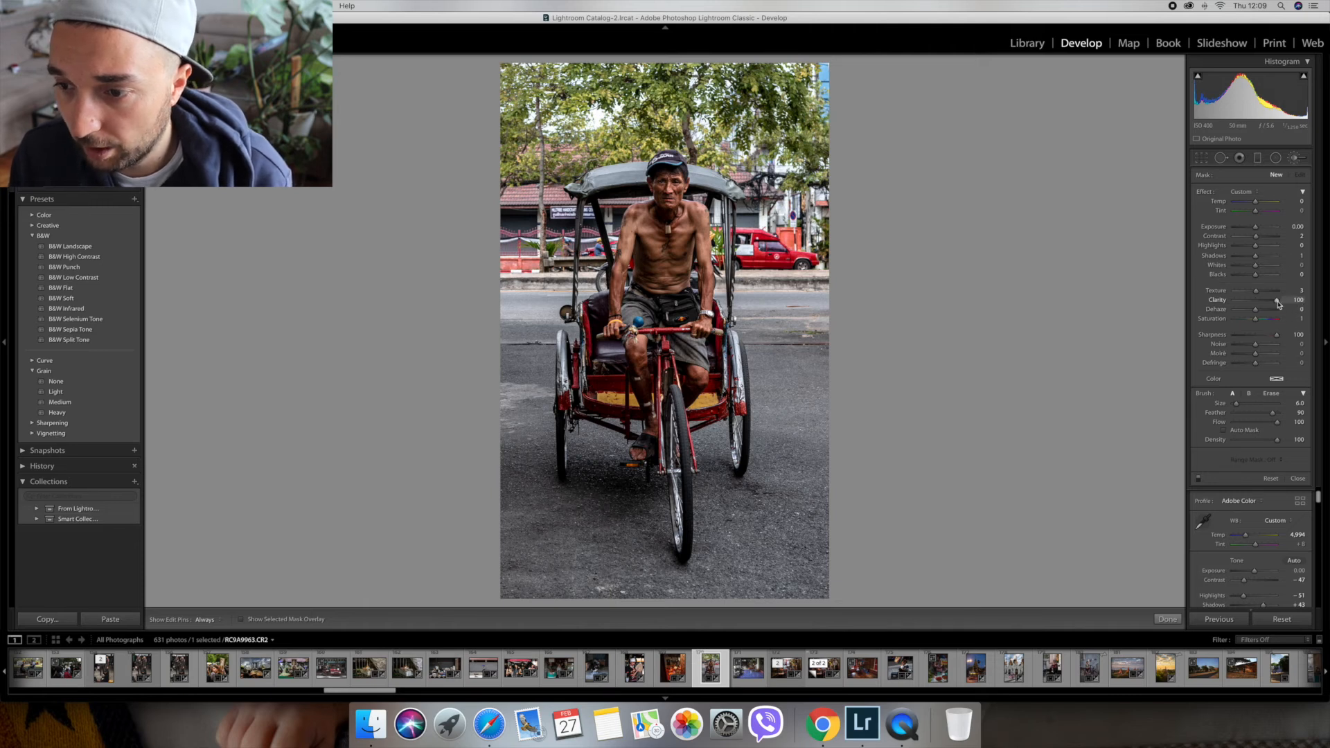
{"action": "left_click_drag", "start_coordinate": [1277, 303], "coordinate": [1267, 303]}
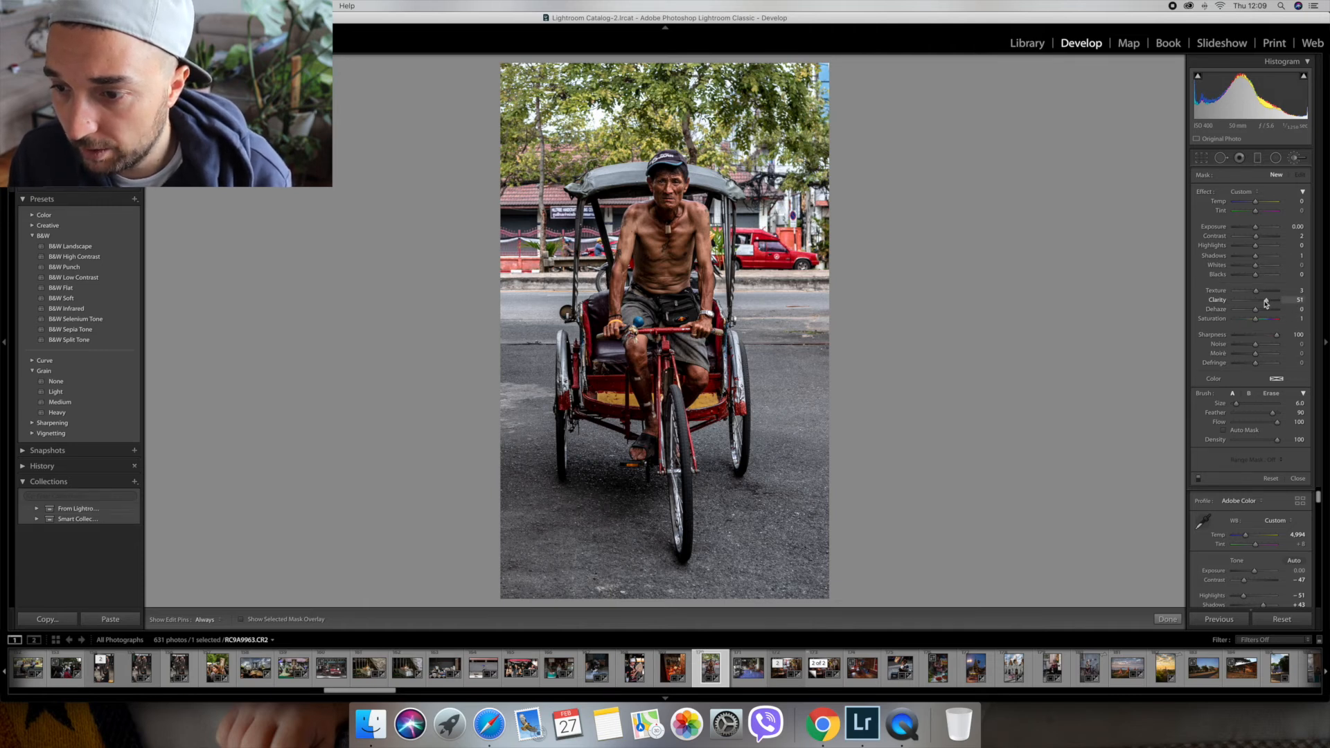
{"action": "left_click", "coordinate": [1296, 336]}
{"action": "type", "text": "0"}
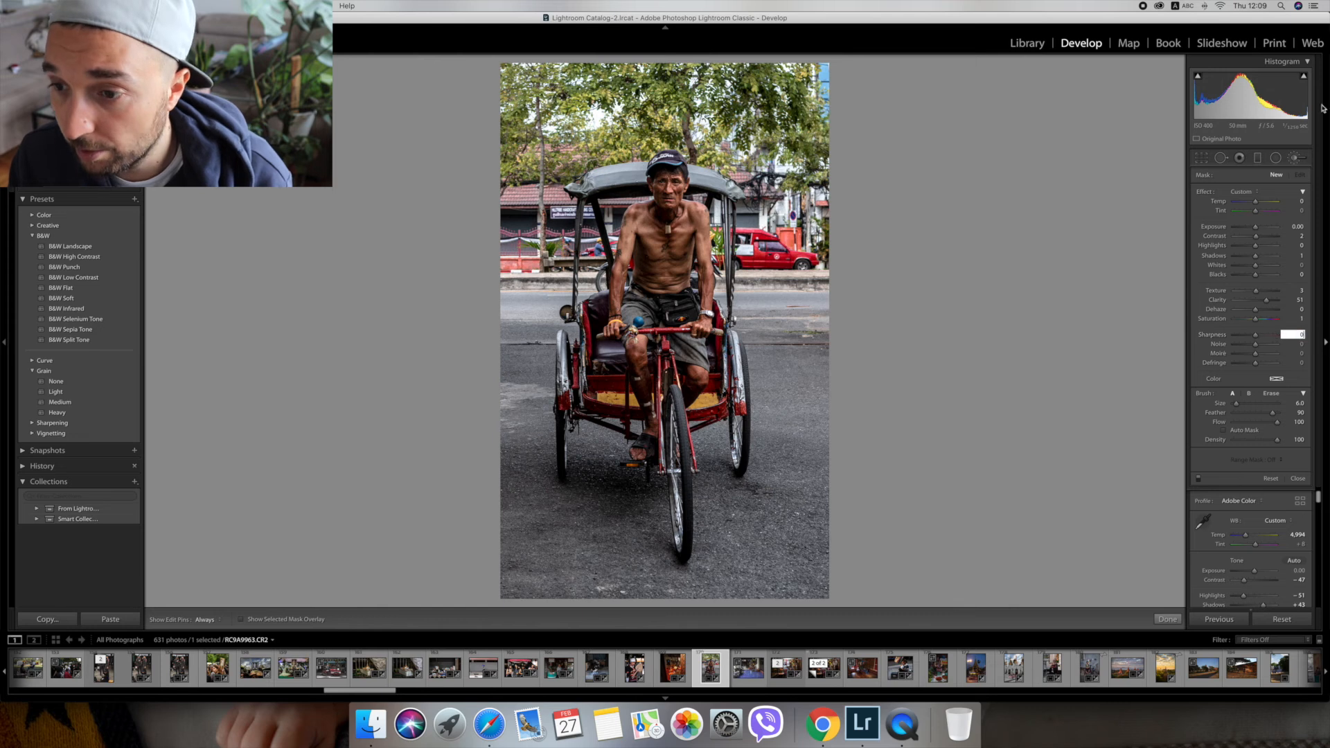
{"action": "left_click", "coordinate": [1297, 237]}
{"action": "type", "text": "0"}
{"action": "left_click", "coordinate": [1294, 256]}
{"action": "type", "text": "0"}
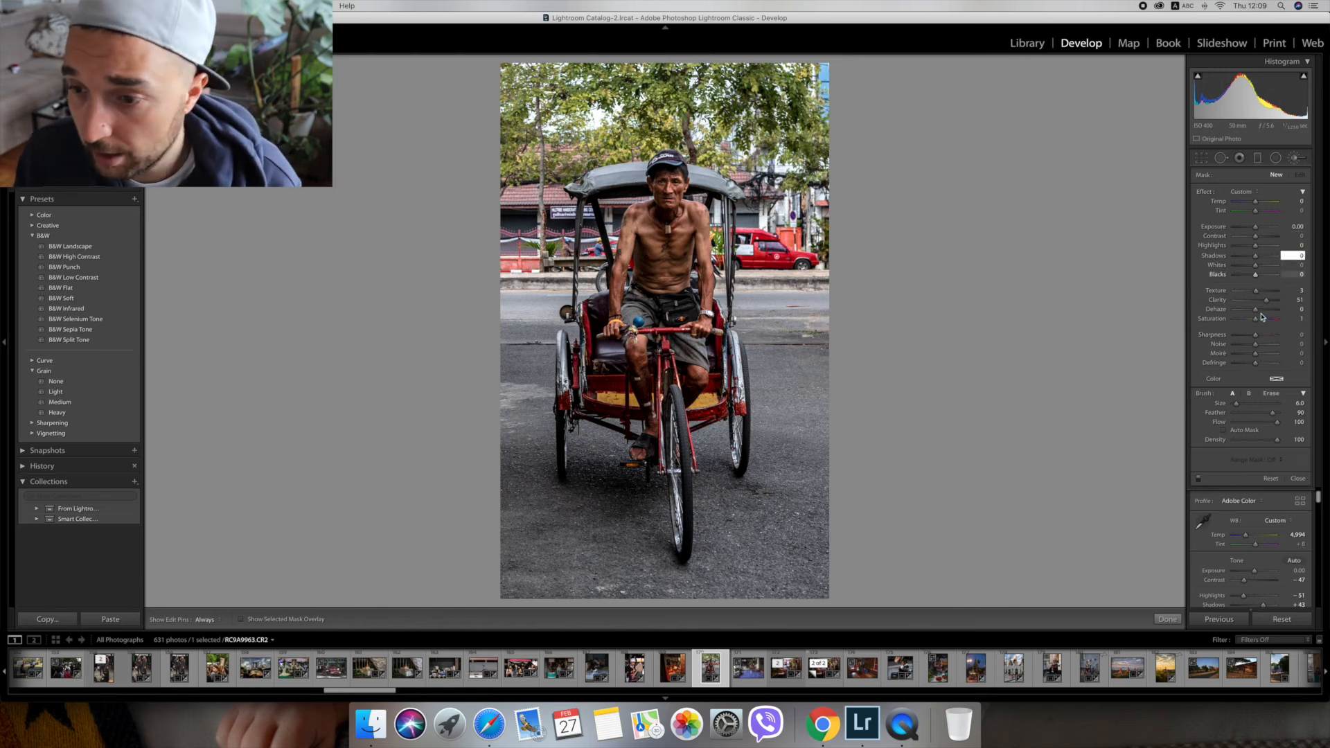
{"action": "left_click_drag", "start_coordinate": [1256, 318], "coordinate": [1269, 321]}
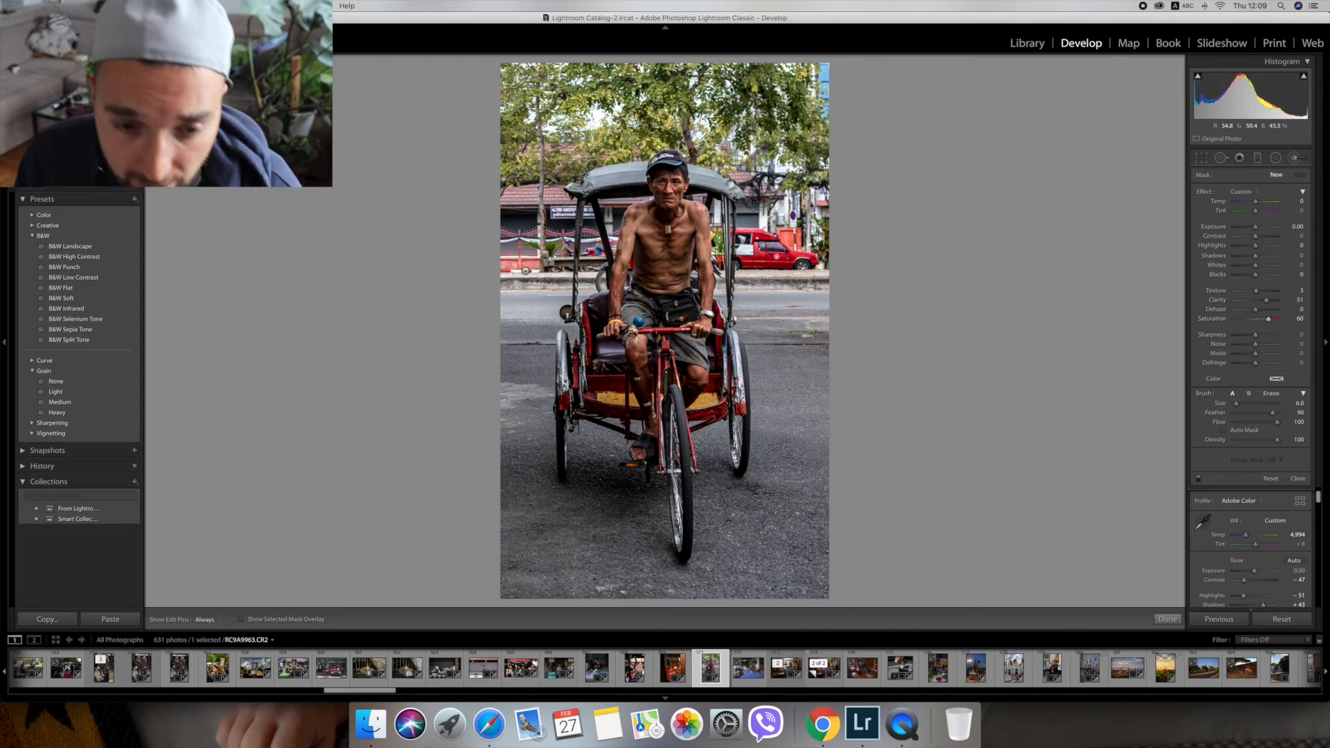
Paint the brush over the rickshaw's red and yellow bodywork, reducing the brush size to 3.0 for the finer parts.
{"action": "mouse_move", "coordinate": [566, 401]}
{"action": "left_mouse_down"}
{"action": "mouse_move", "coordinate": [587, 342]}
{"action": "mouse_move", "coordinate": [600, 391]}
{"action": "mouse_move", "coordinate": [669, 330]}
{"action": "mouse_move", "coordinate": [693, 352]}
{"action": "left_mouse_up"}
{"action": "key", "text": "bracketleft"}
{"action": "key", "text": "bracketleft"}
{"action": "key", "text": "bracketleft"}
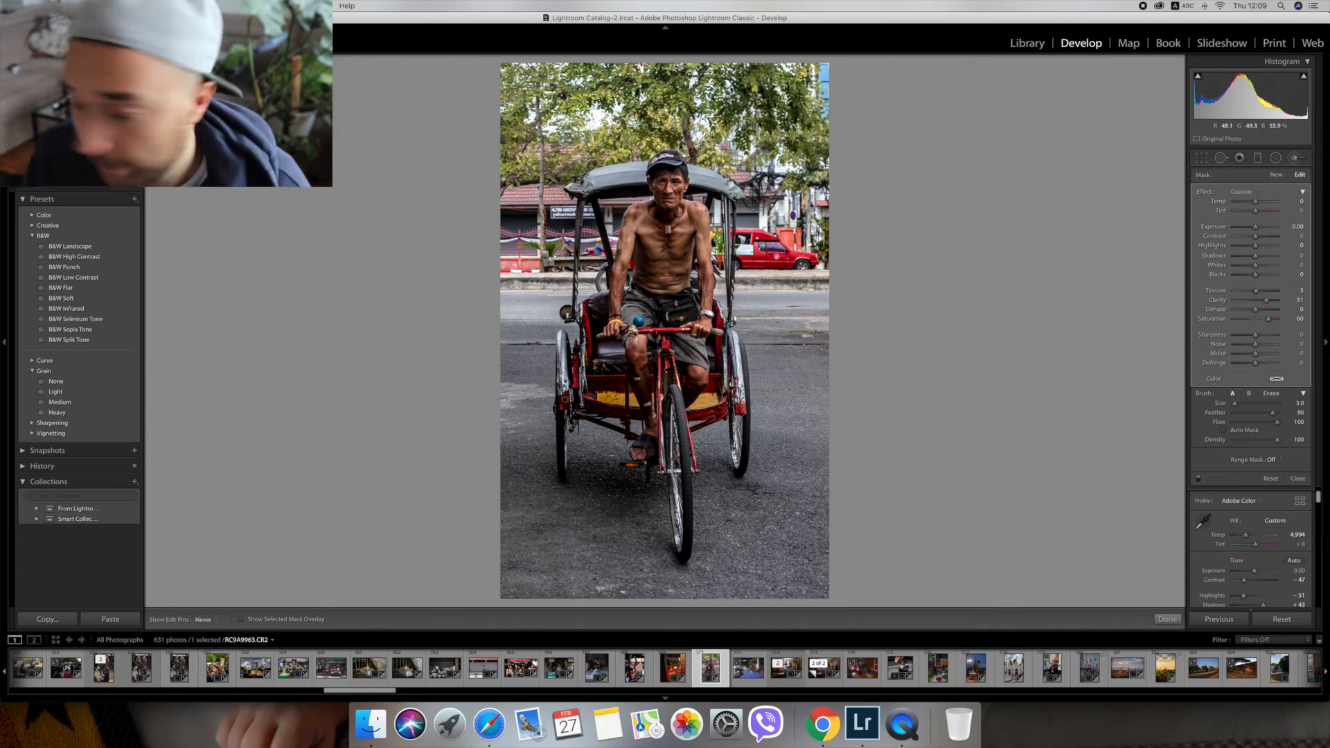
{"action": "mouse_move", "coordinate": [718, 386]}
{"action": "left_mouse_down"}
{"action": "mouse_move", "coordinate": [709, 413]}
{"action": "mouse_move", "coordinate": [739, 409]}
{"action": "left_mouse_up"}
{"action": "left_click_drag", "start_coordinate": [726, 342], "coordinate": [729, 321]}
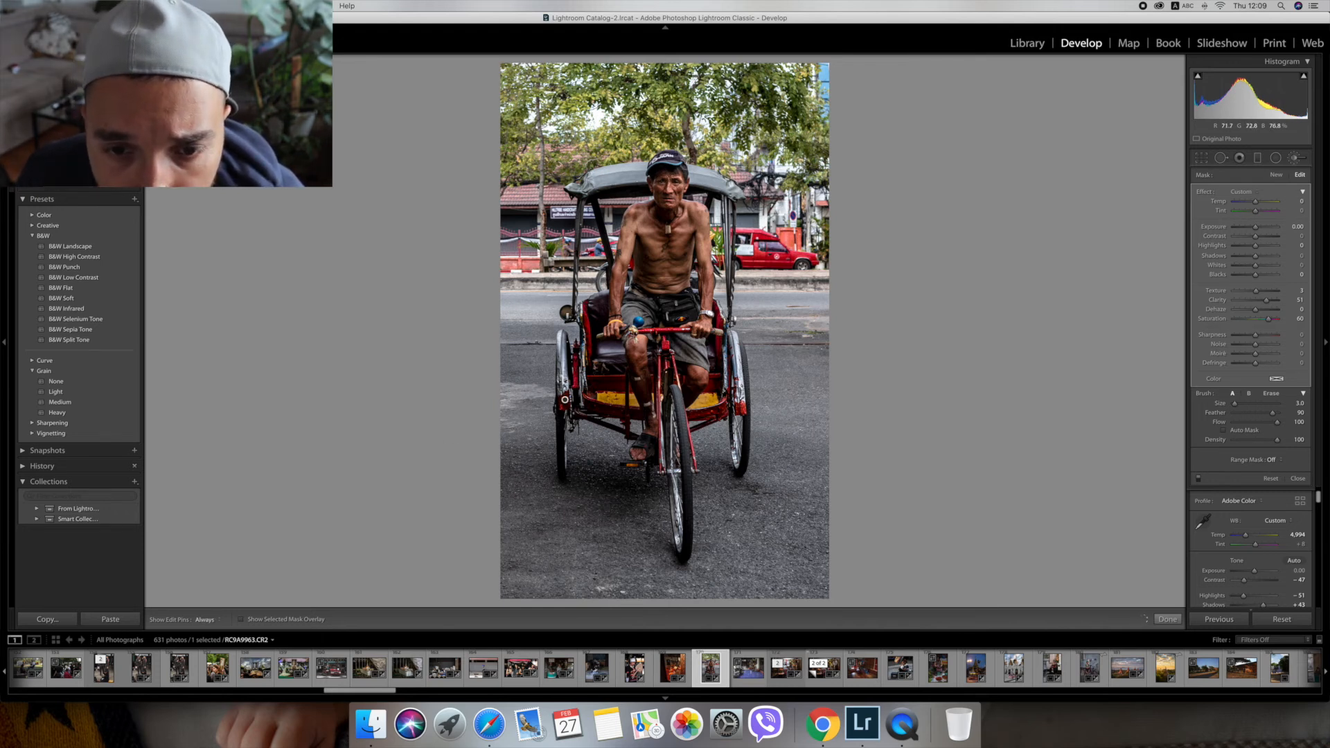
Check the rickshaw with the edit pins hidden, undo the last brush strokes and close the brush.
{"action": "key", "text": "h"}
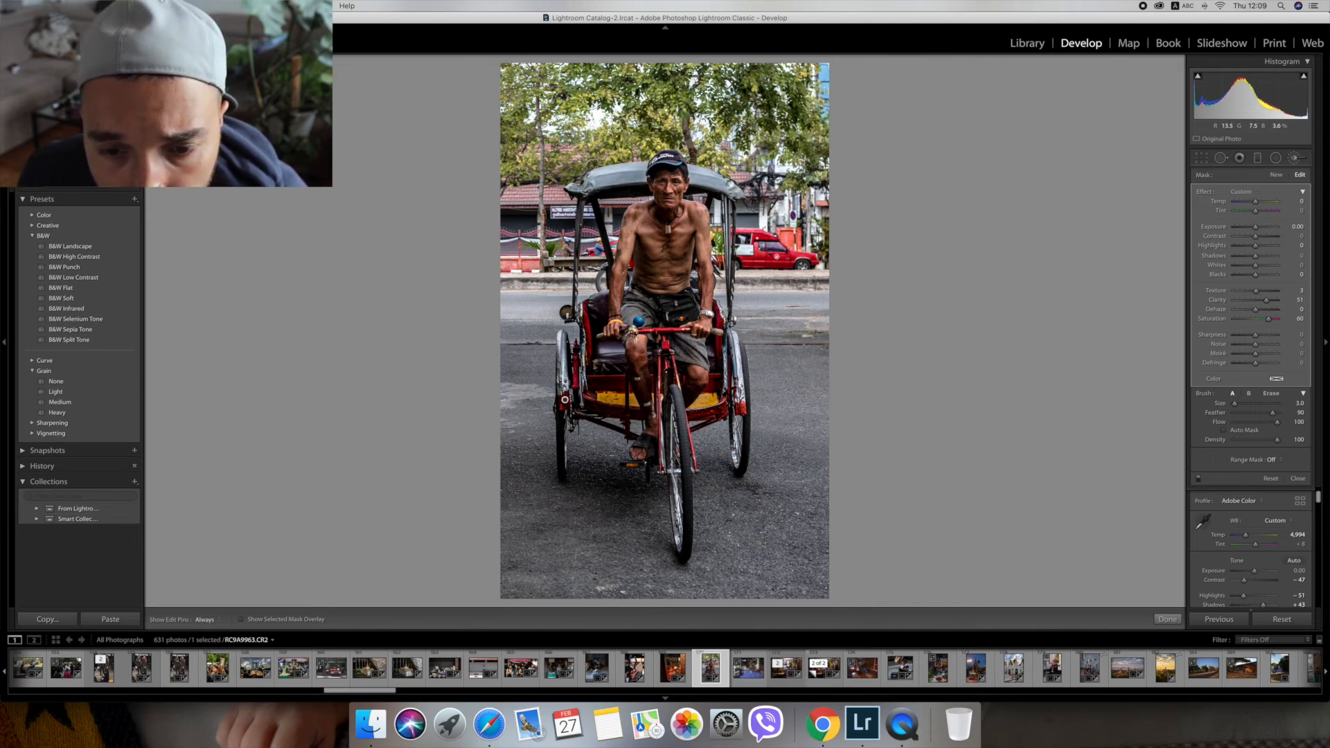
{"action": "key", "text": "h"}
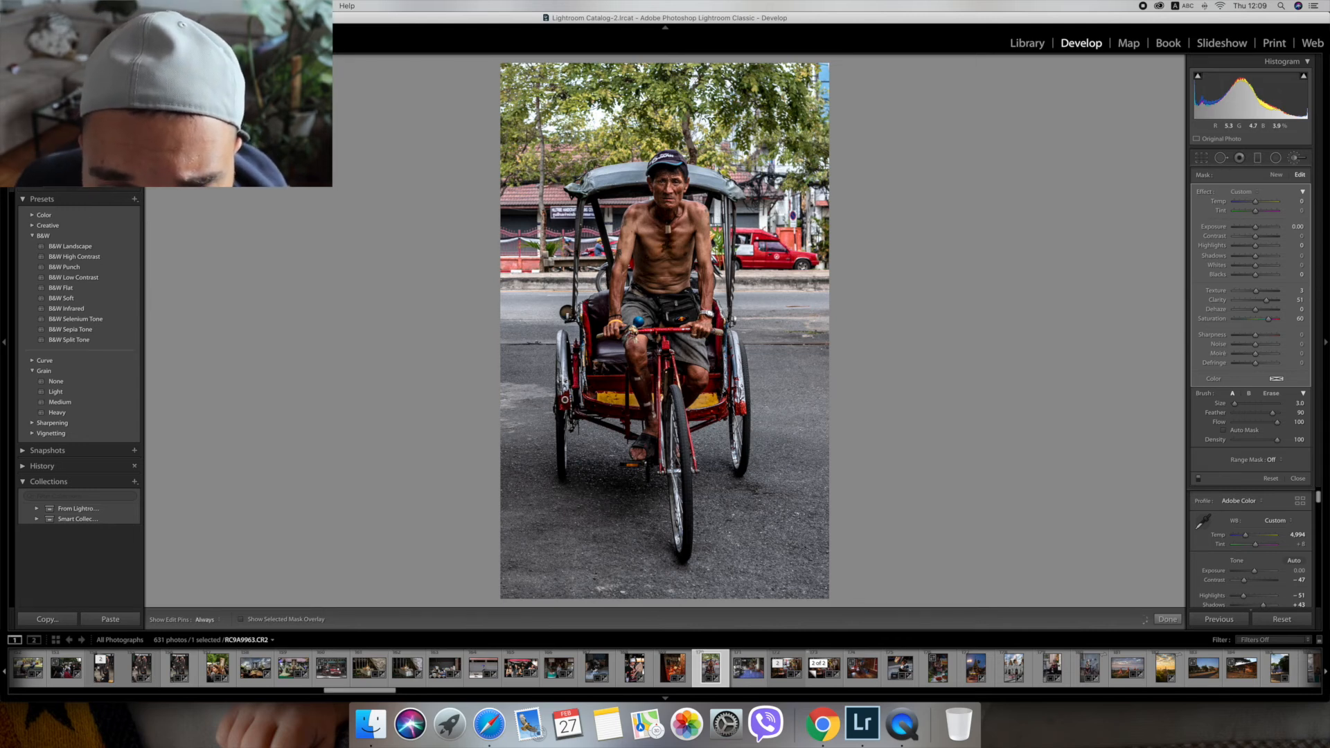
{"action": "key", "text": "super+z"}
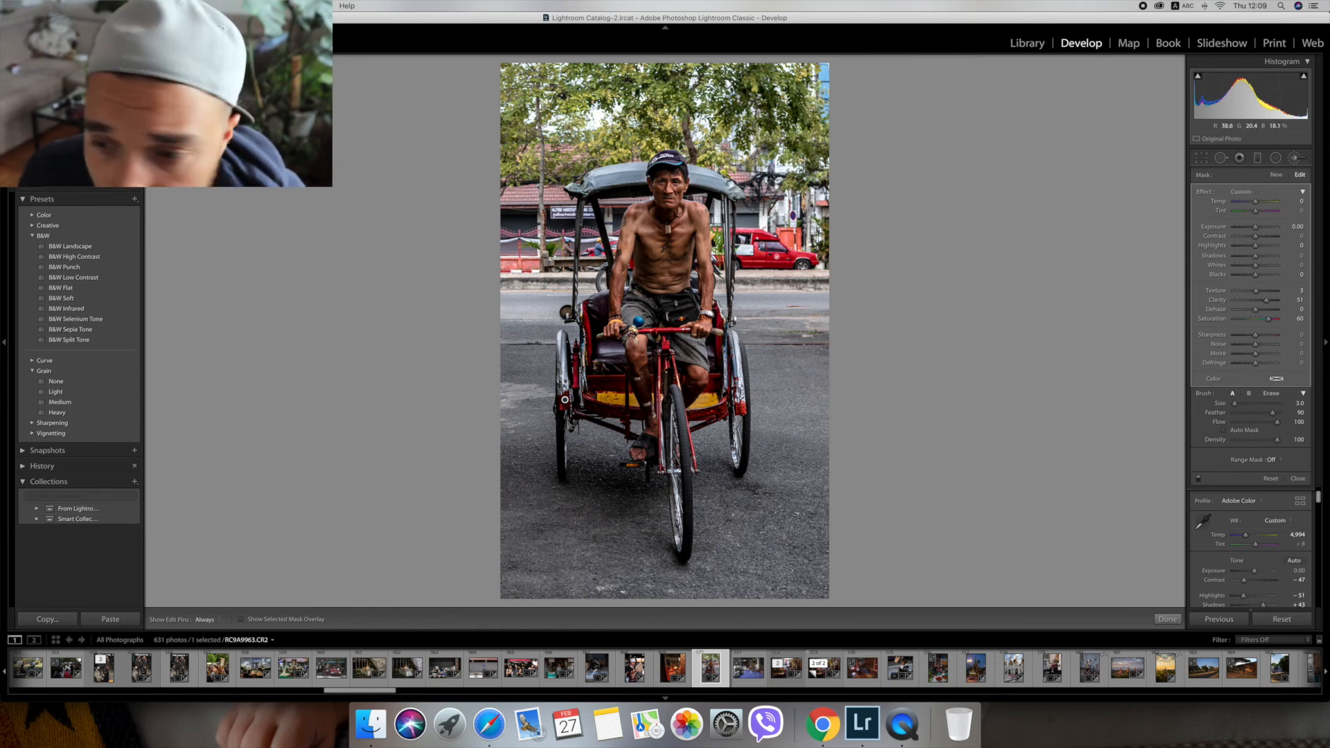
{"action": "key", "text": "super+z"}
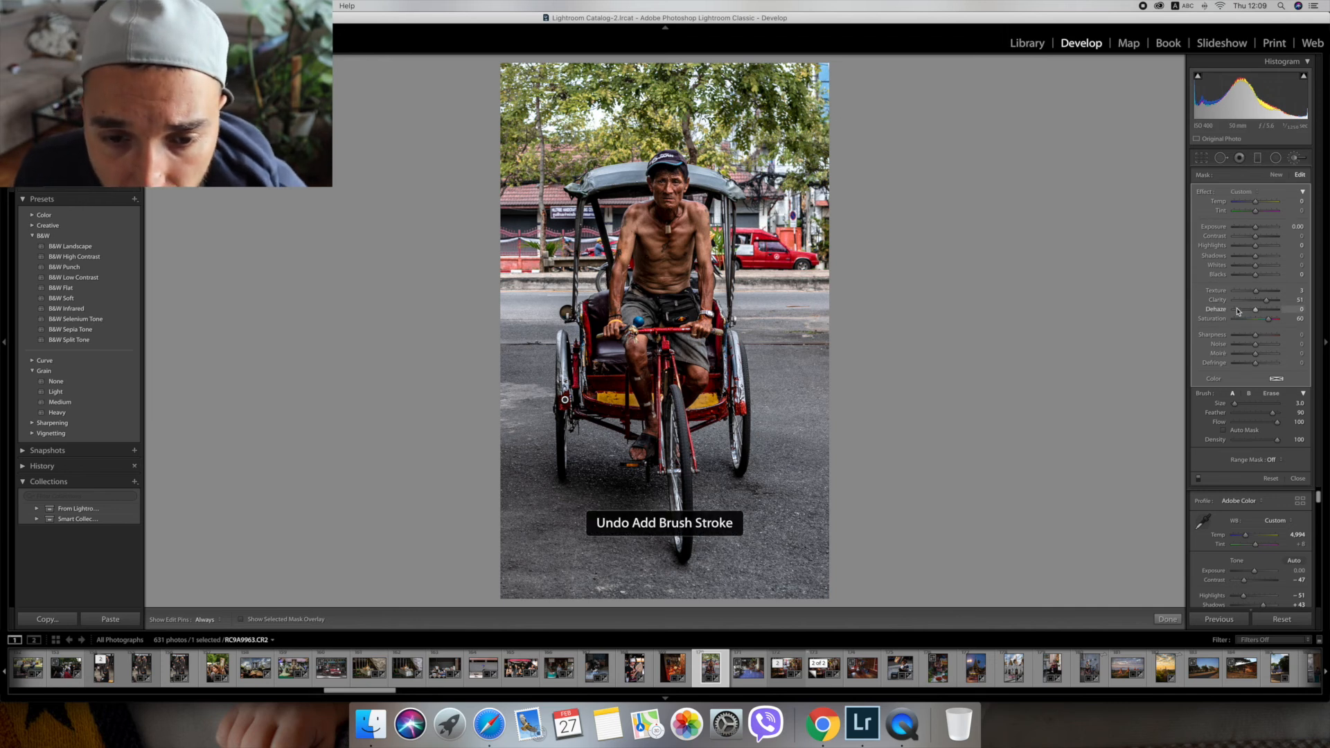
{"action": "left_click", "coordinate": [1294, 160]}
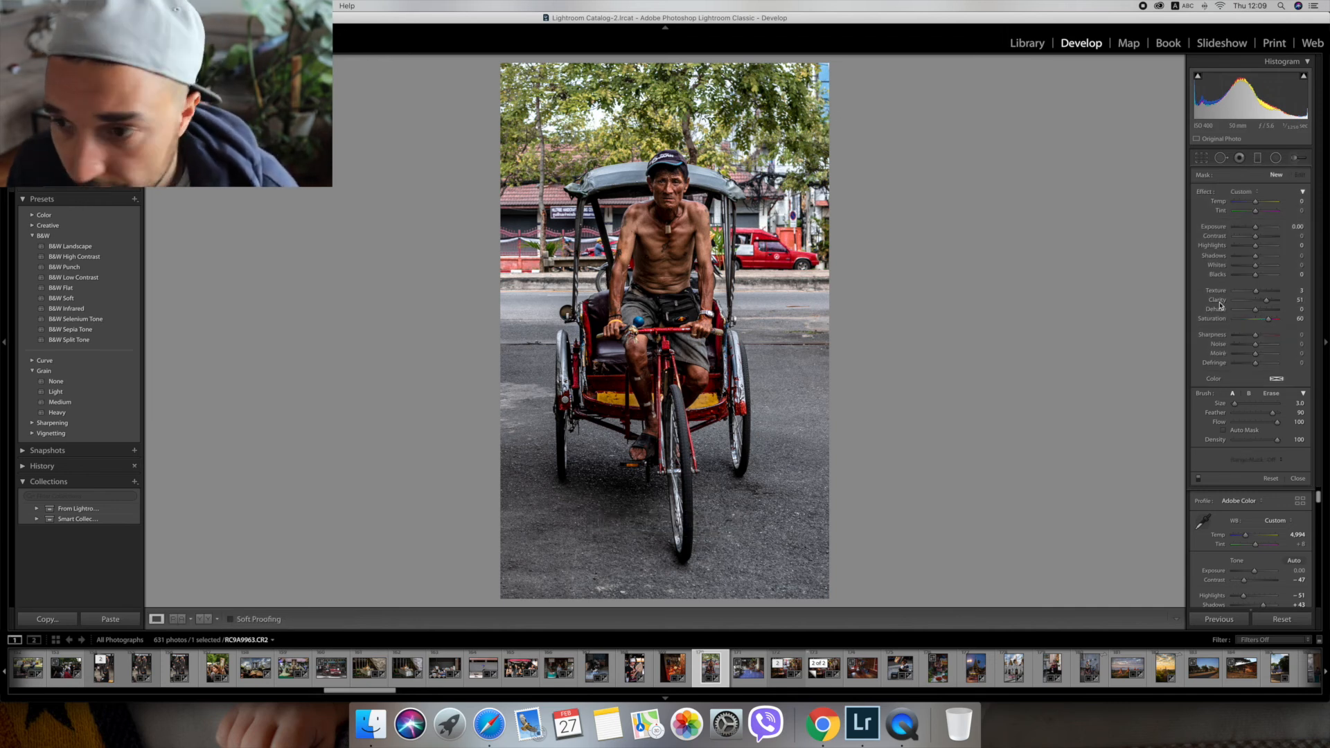
Brush a new adjustment with Clarity 51 and Saturation 5 over the driver's skin, set its Shadows to 22 and Whites to 29, and close it.
{"action": "left_click", "coordinate": [1295, 162]}
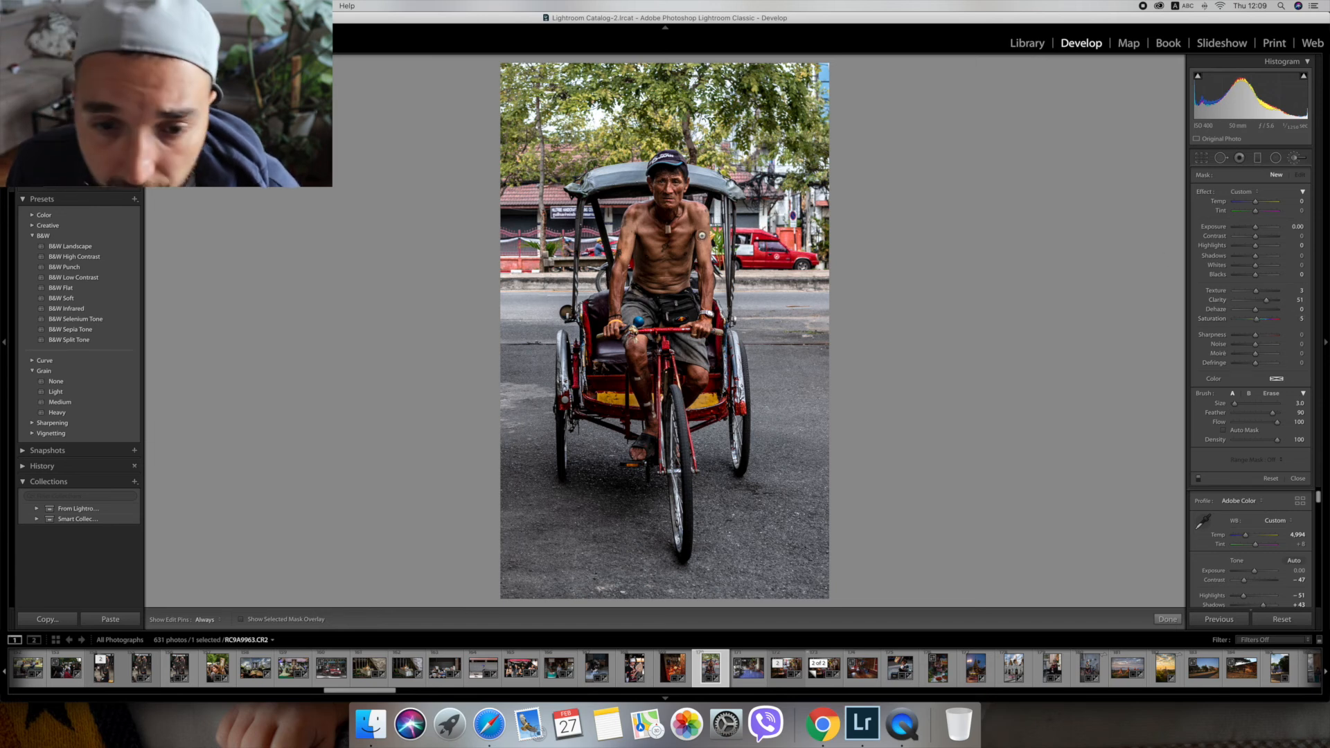
{"action": "left_click", "coordinate": [622, 255]}
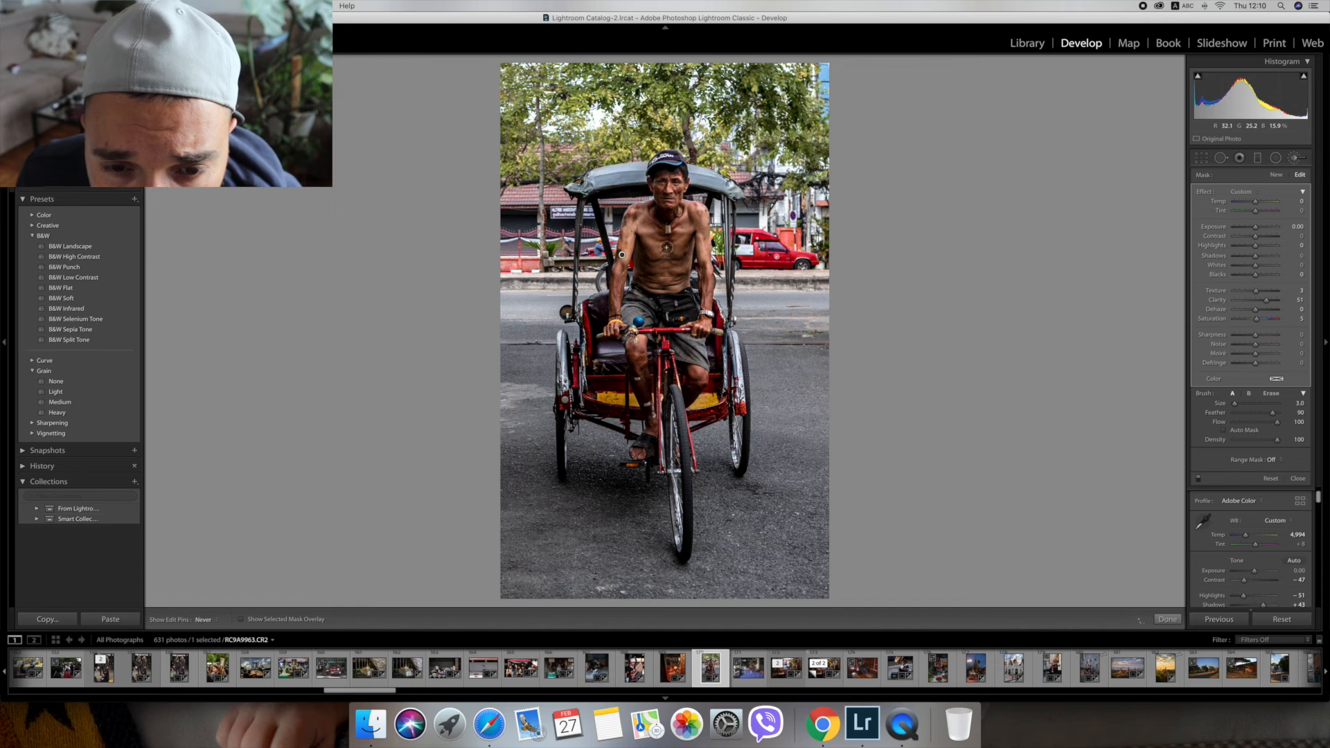
{"action": "key", "text": "h"}
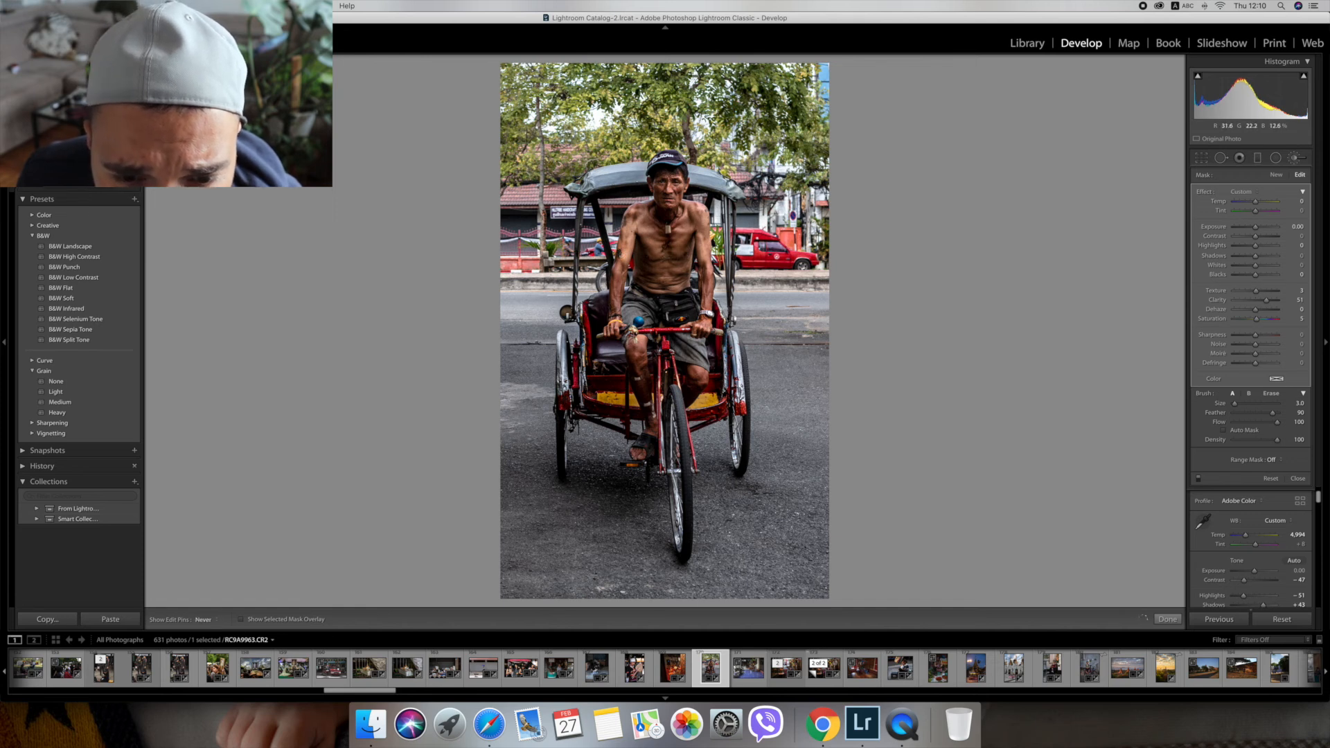
{"action": "key", "text": "h"}
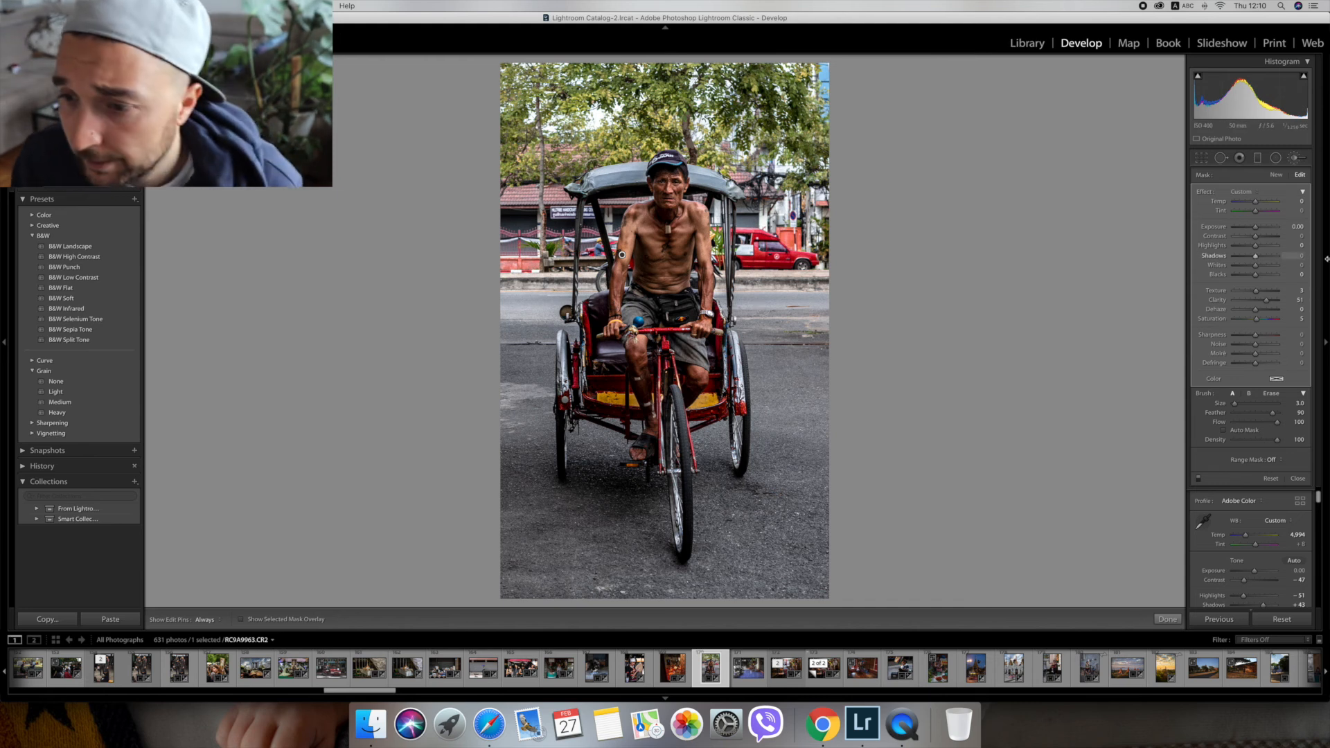
{"action": "left_click_drag", "start_coordinate": [1256, 260], "coordinate": [1262, 267]}
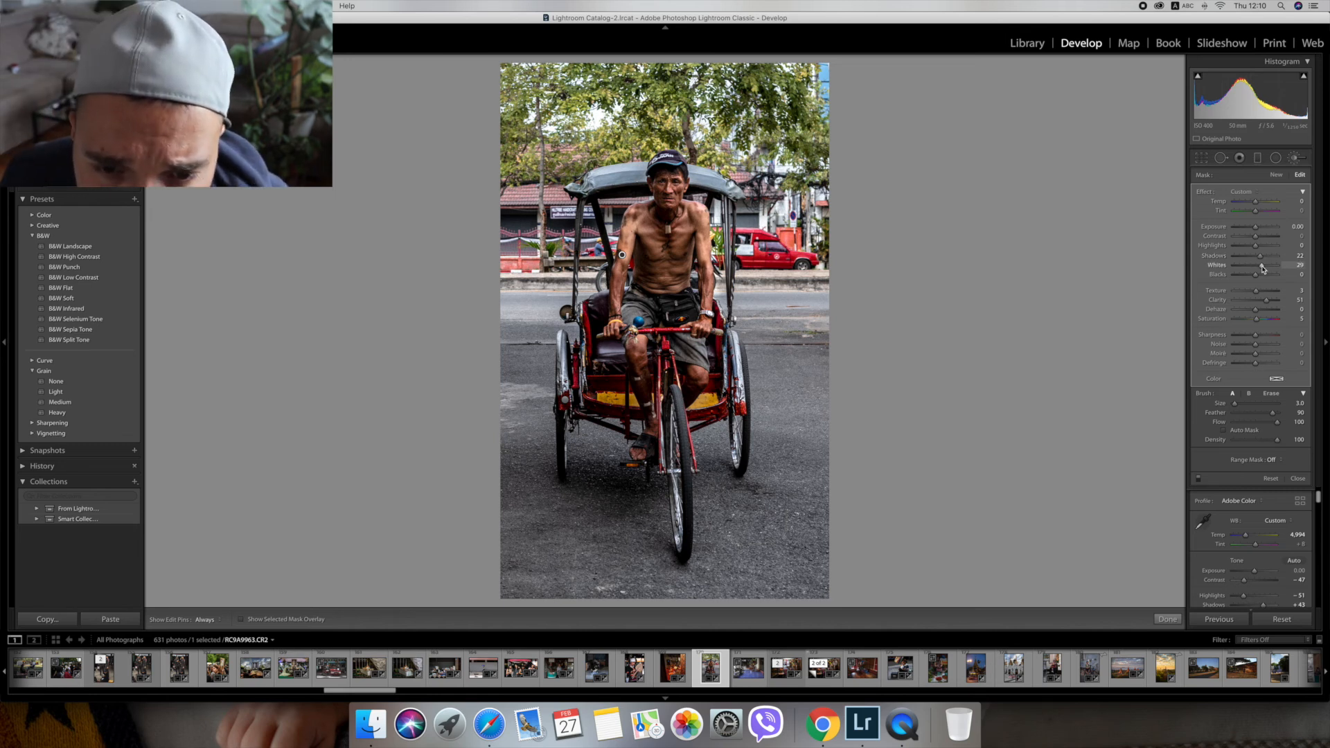
{"action": "key", "text": "k"}
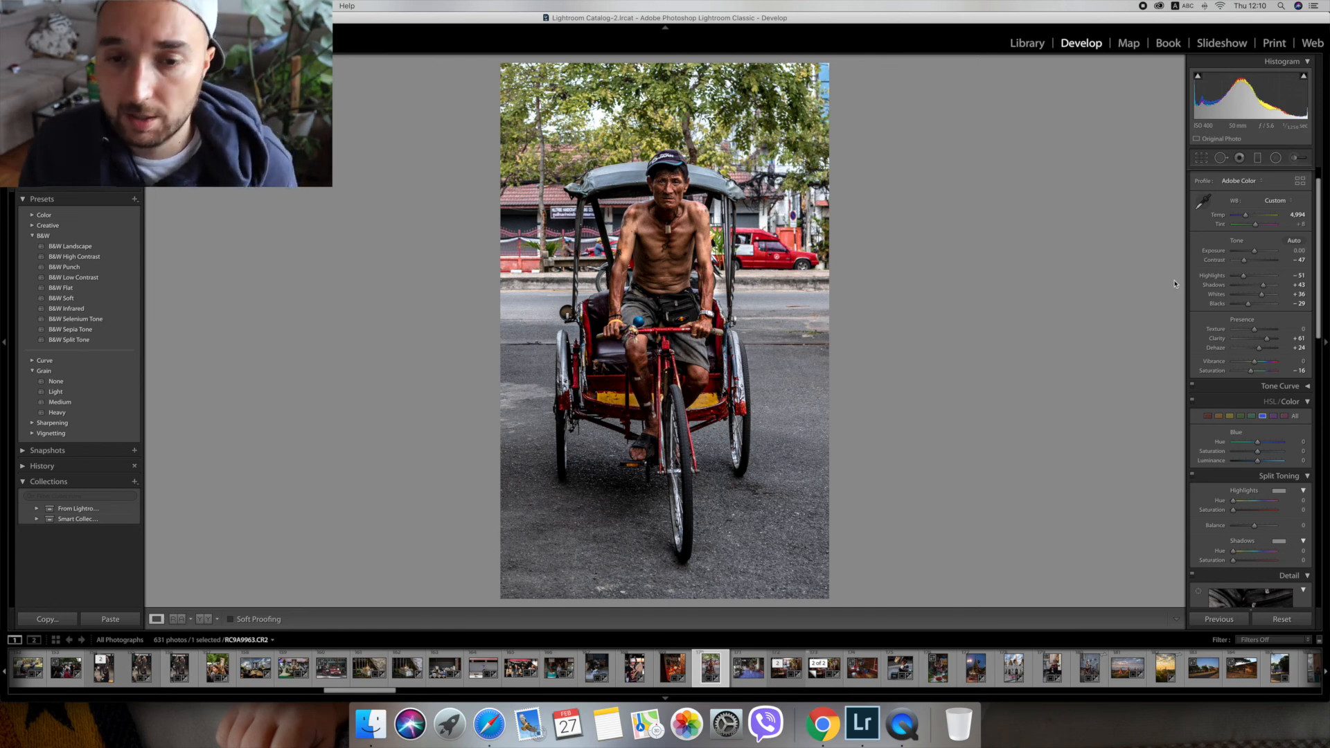
Narrow the crop around the rickshaw slightly and apply it.
{"action": "left_click", "coordinate": [1201, 158]}
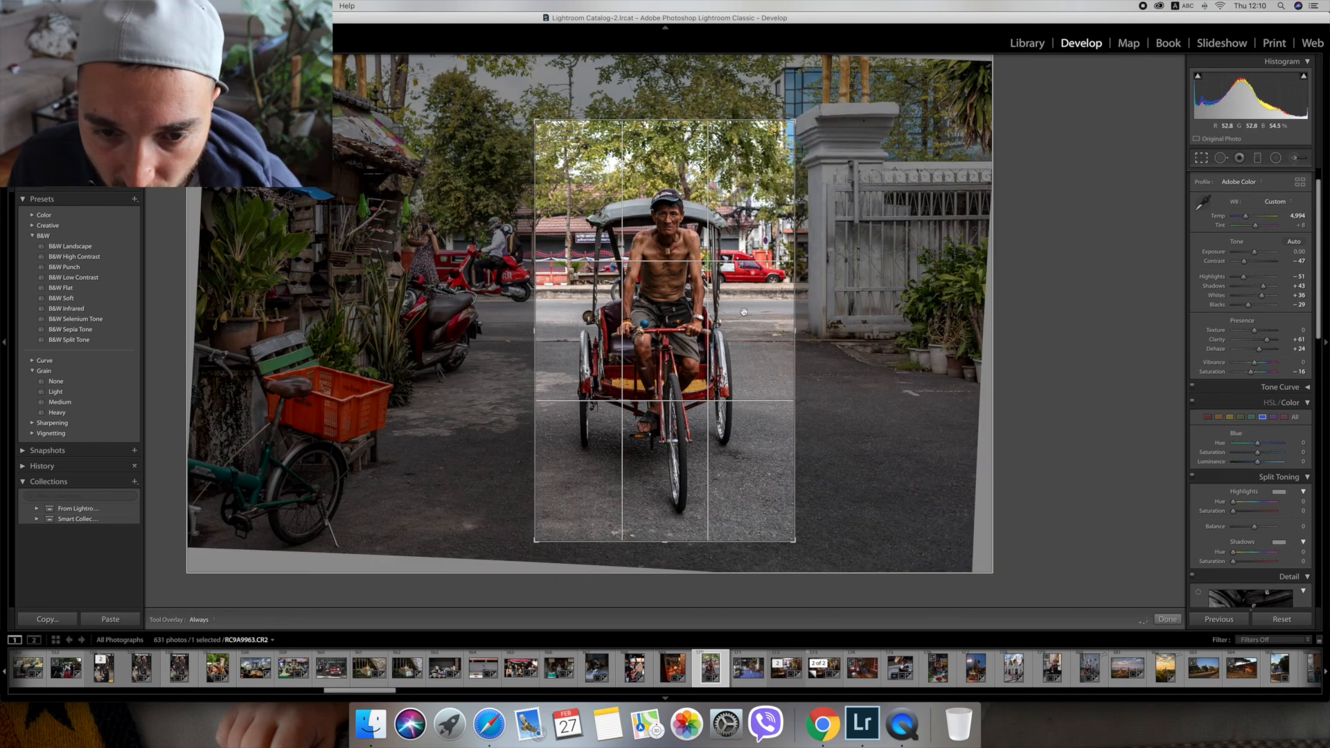
{"action": "left_click_drag", "start_coordinate": [788, 335], "coordinate": [759, 353]}
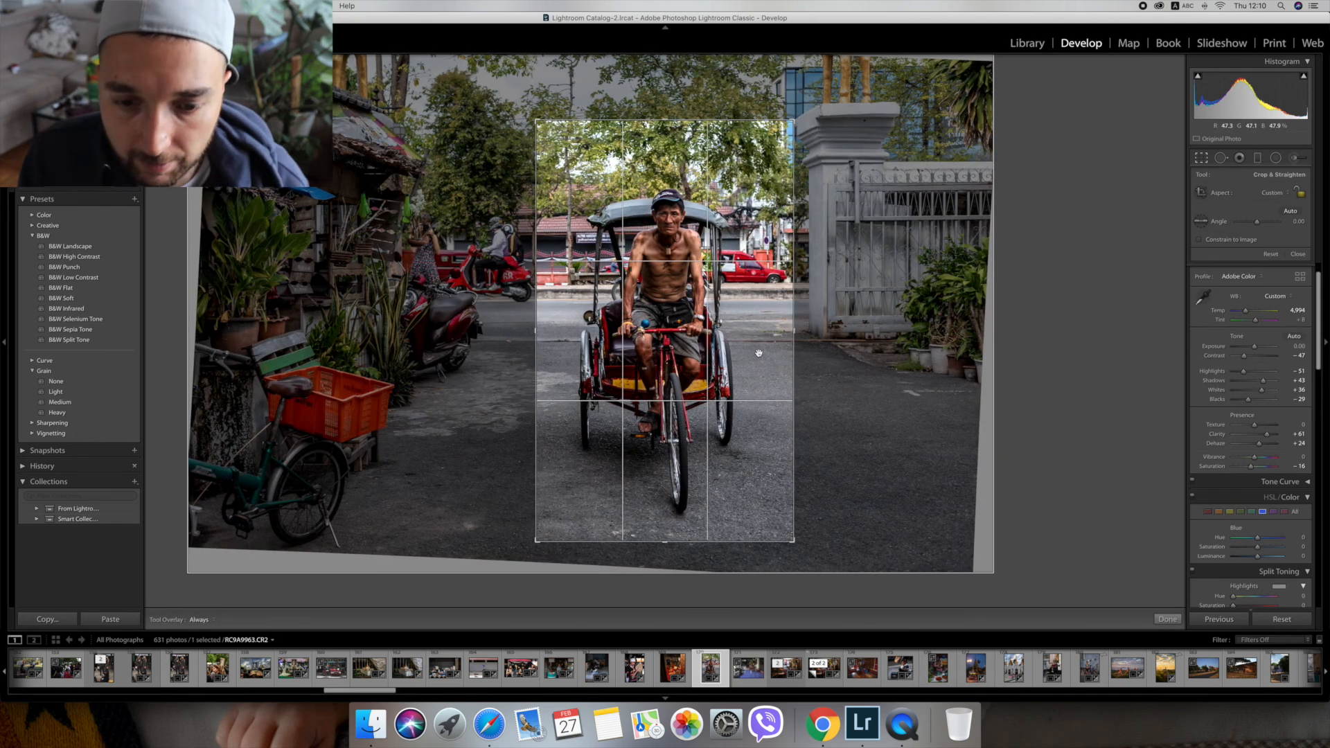
{"action": "key", "text": "Return"}
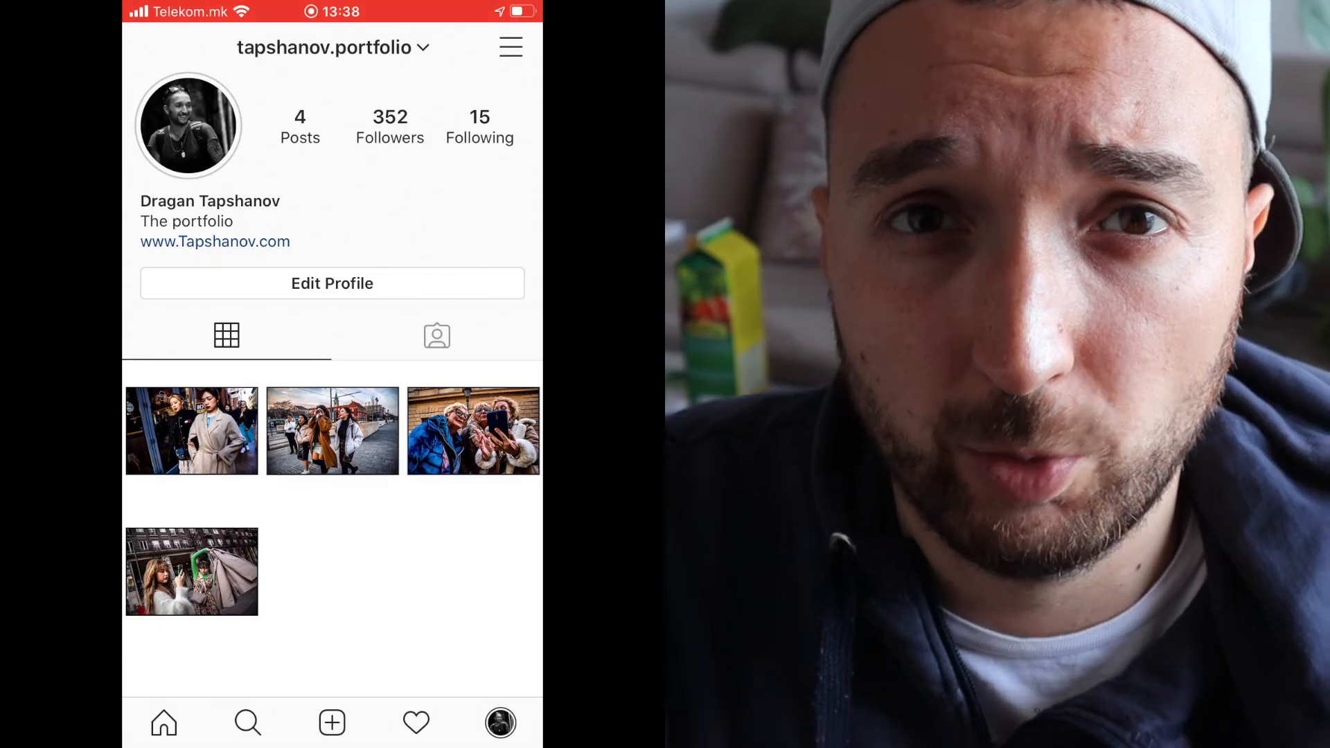
Browse the street photos from Budapest in the Instagram portfolio and return to the profile page.
{"action": "left_click", "coordinate": [192, 431]}
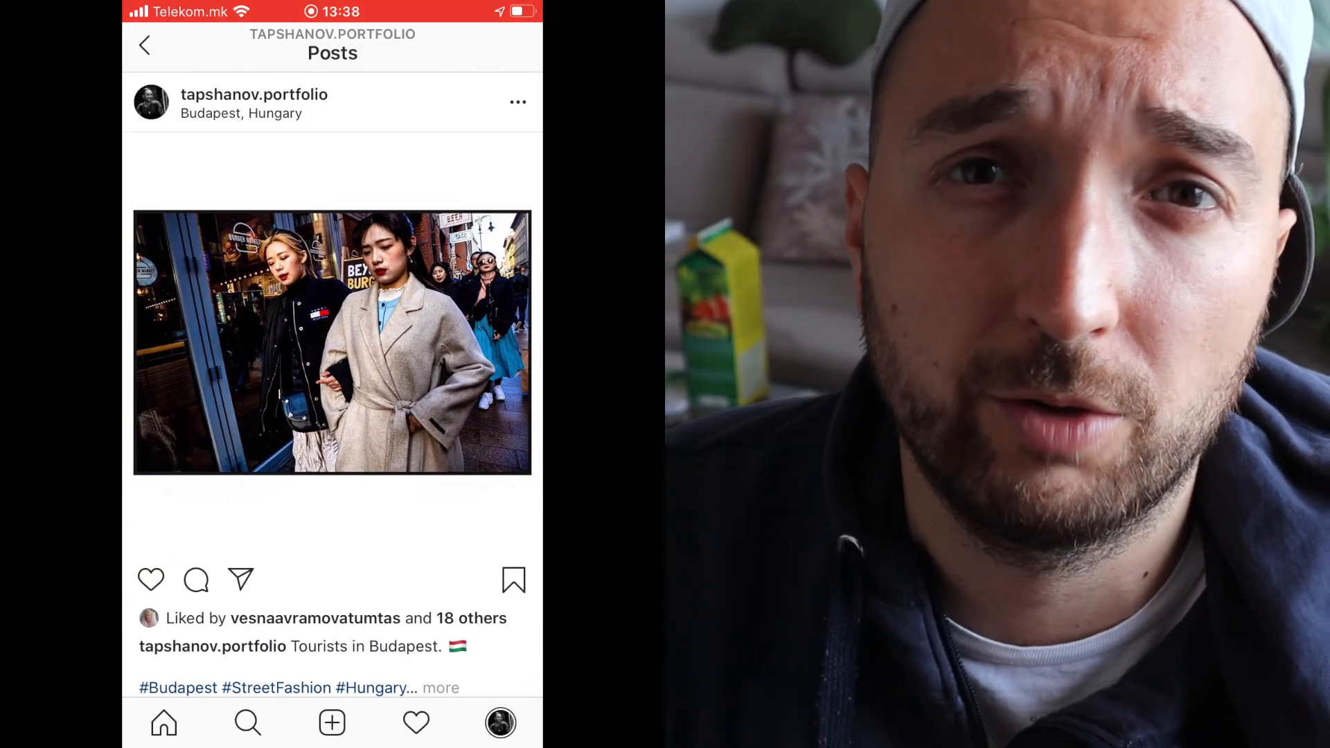
{"action": "scroll", "coordinate": [332, 381], "scroll_direction": "down", "scroll_amount": 10}
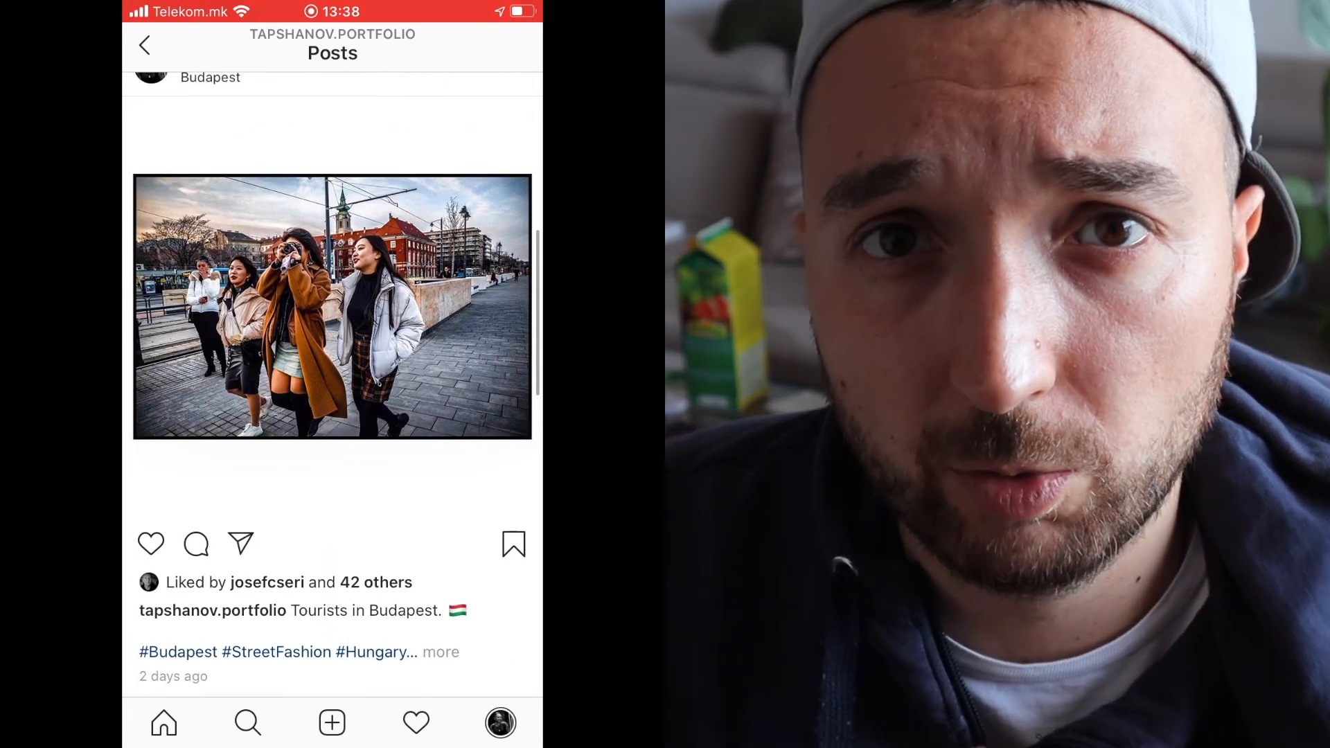
{"action": "scroll", "coordinate": [333, 381], "scroll_direction": "down", "scroll_amount": 10}
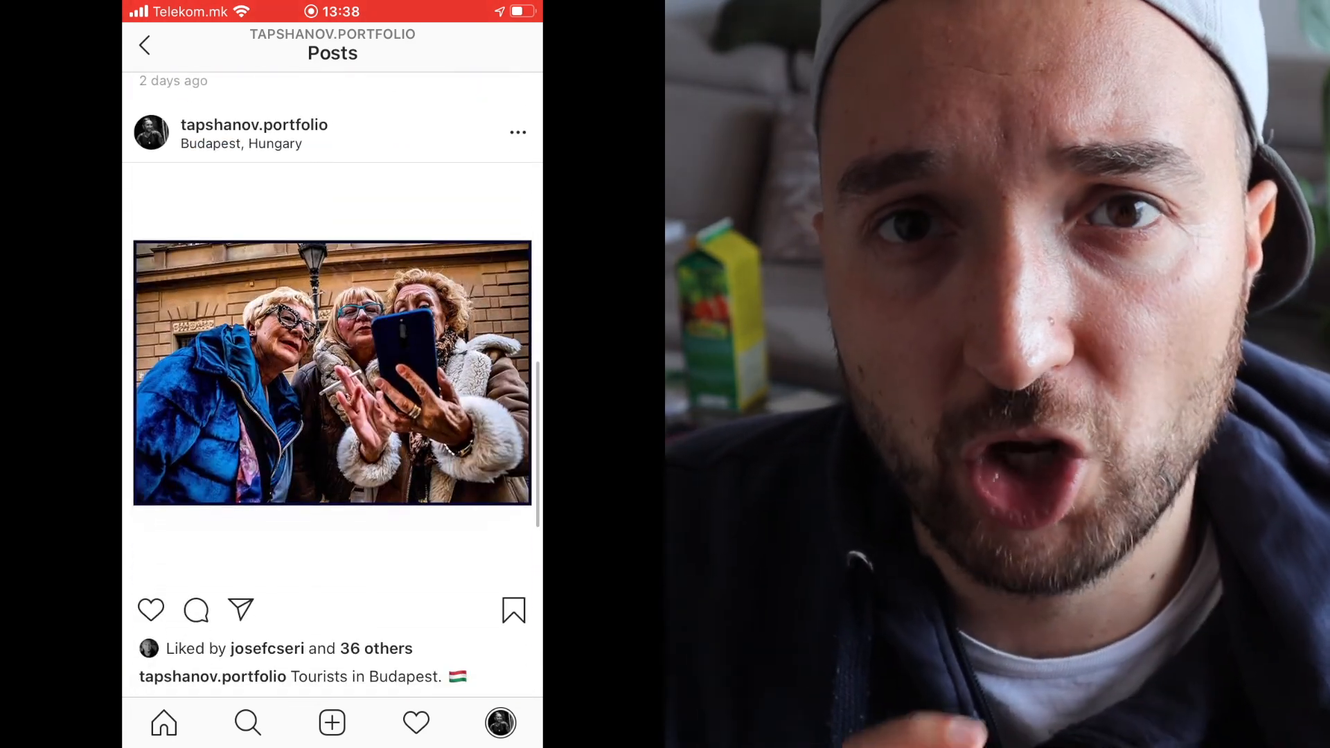
{"action": "scroll", "coordinate": [332, 381], "scroll_direction": "down", "scroll_amount": 10}
{"action": "scroll", "coordinate": [333, 381], "scroll_direction": "down", "scroll_amount": 2}
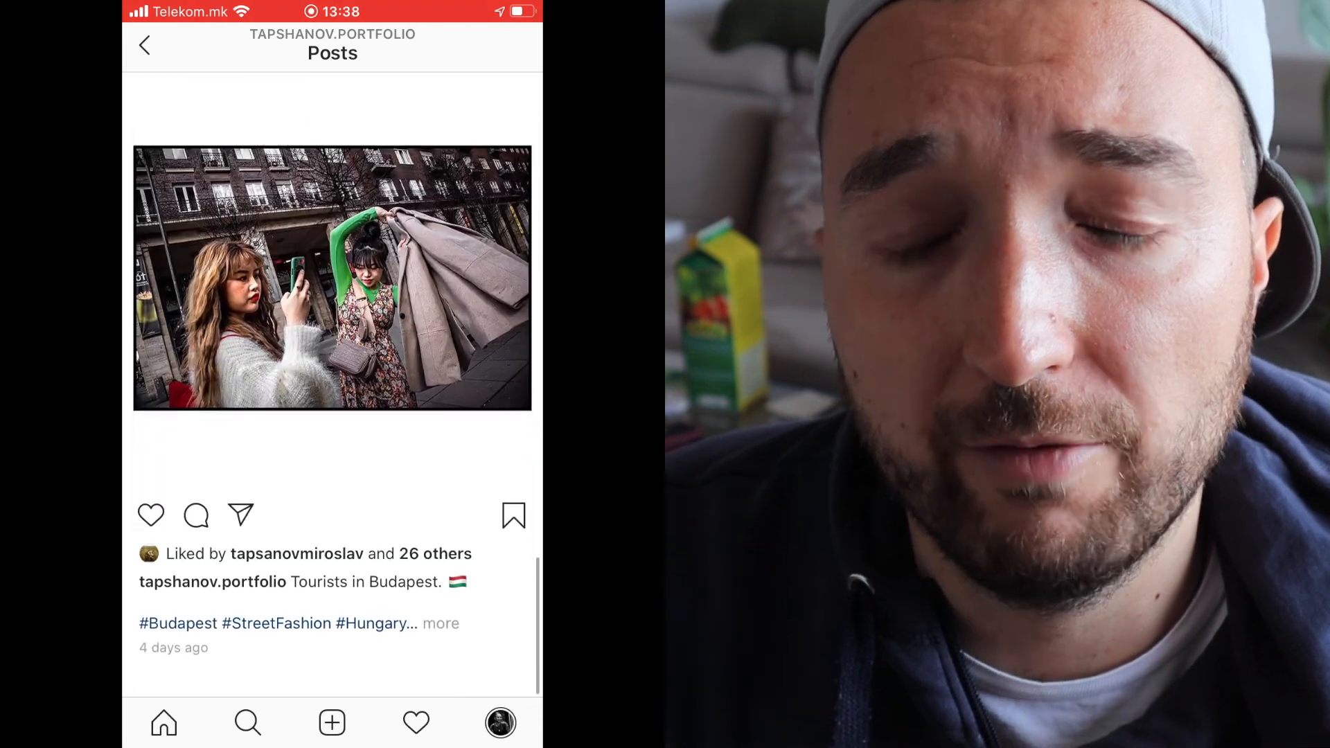
{"action": "left_click", "coordinate": [144, 46]}
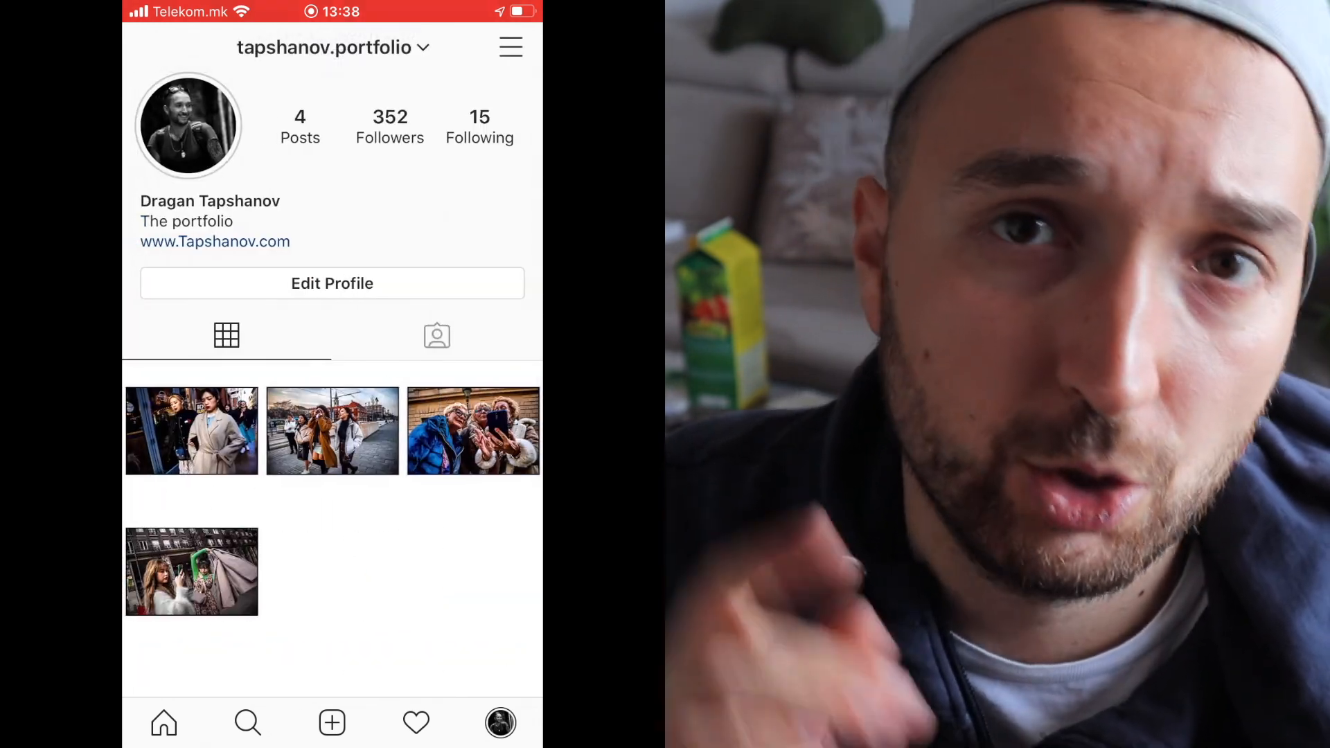